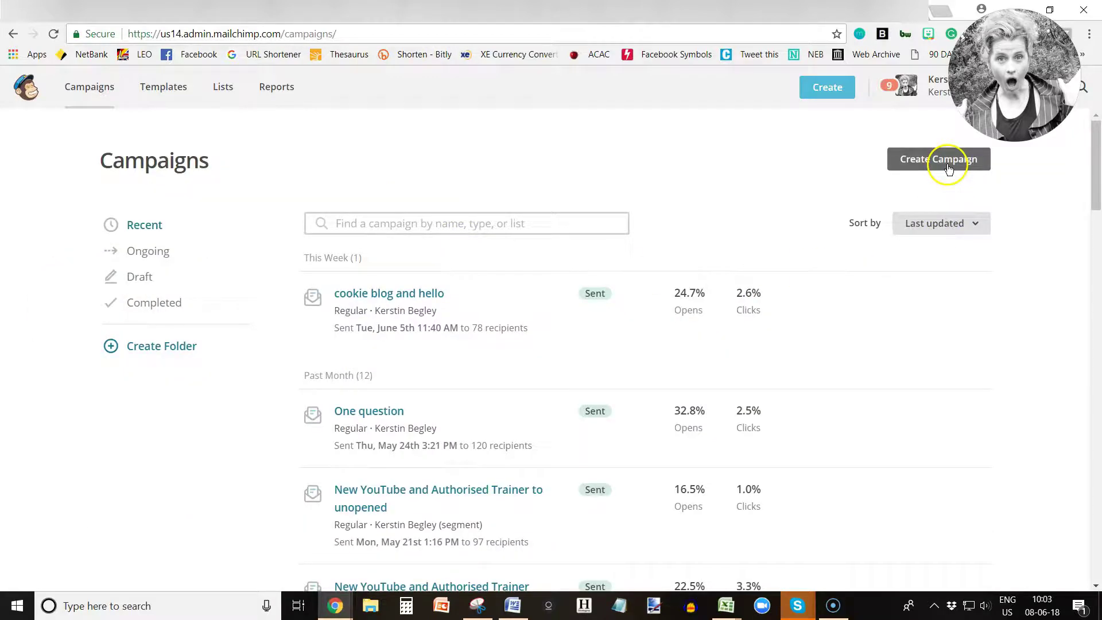
# Start a new automated email campaign of the "Welcome new subscribers" type
pyautogui.click(948, 166)
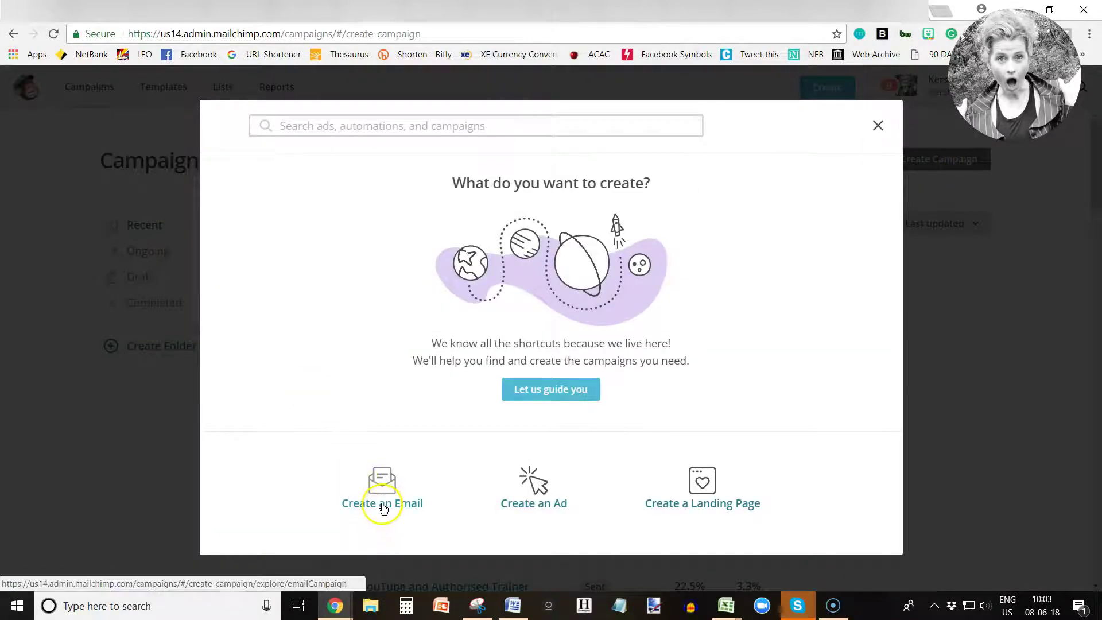
pyautogui.click(383, 508)
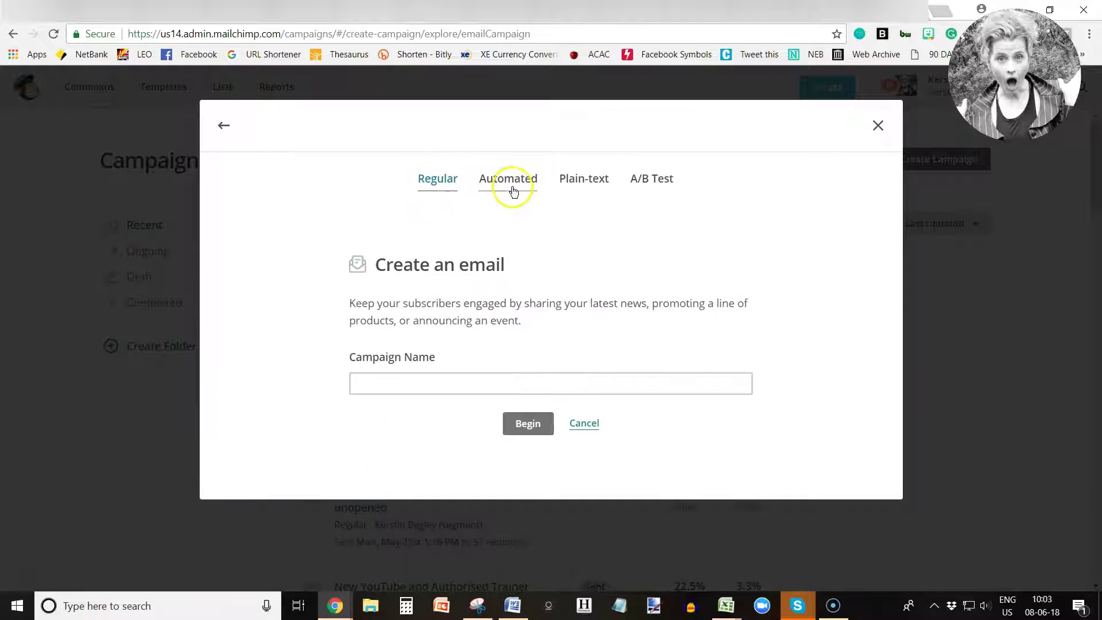
pyautogui.click(513, 182)
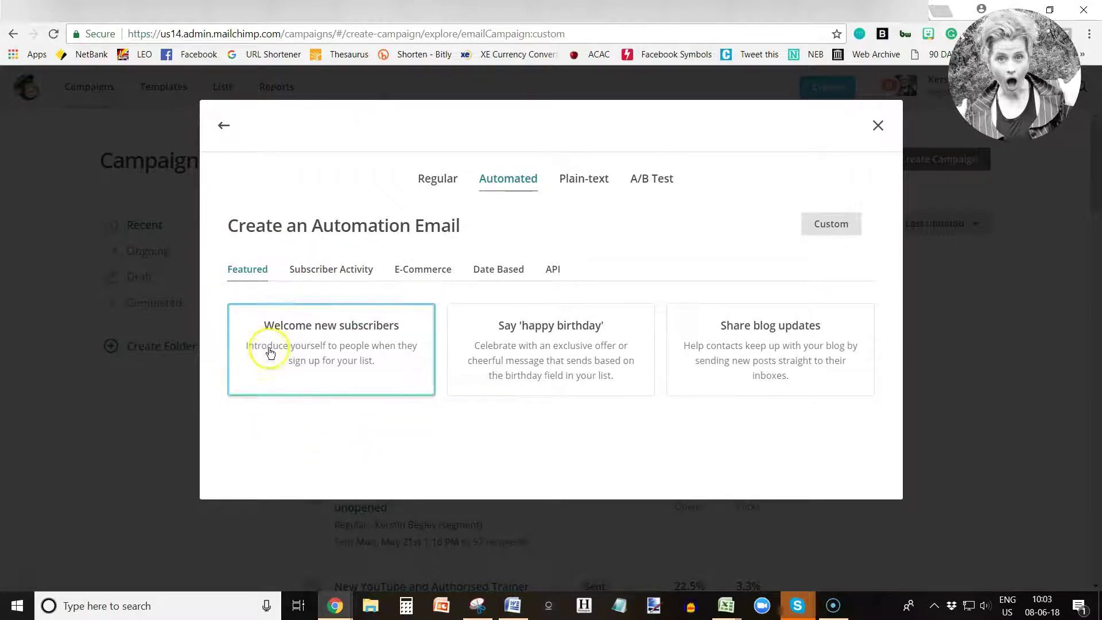
pyautogui.click(347, 355)
# Keep the campaign name "Welcome message", choose the list bearing the account owner's name, and begin the campaign
pyautogui.click(452, 370)
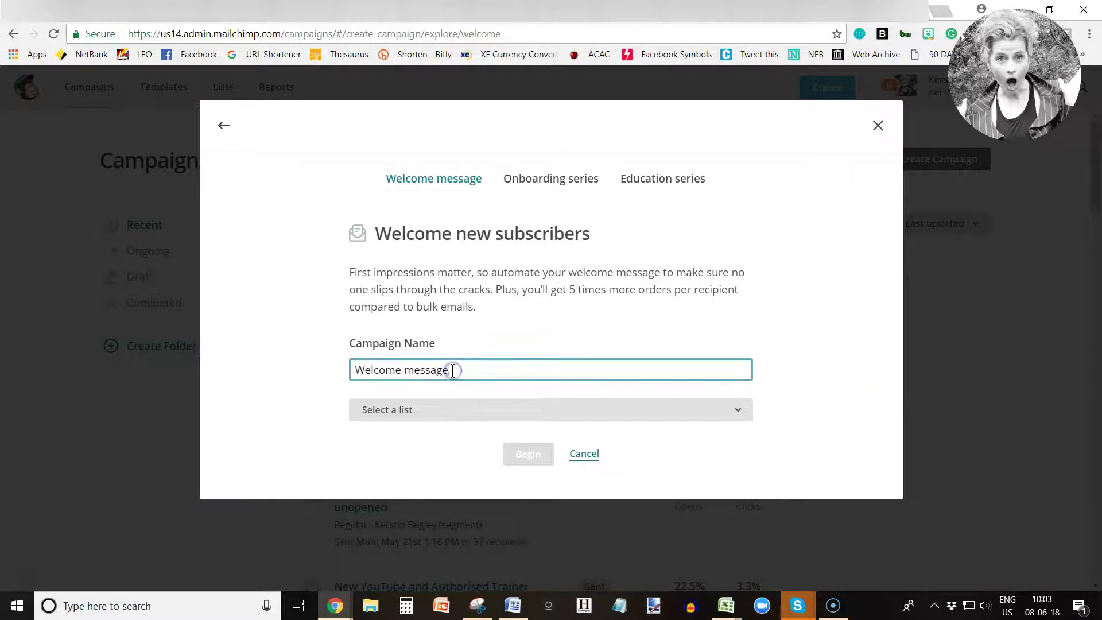
pyautogui.click(455, 370)
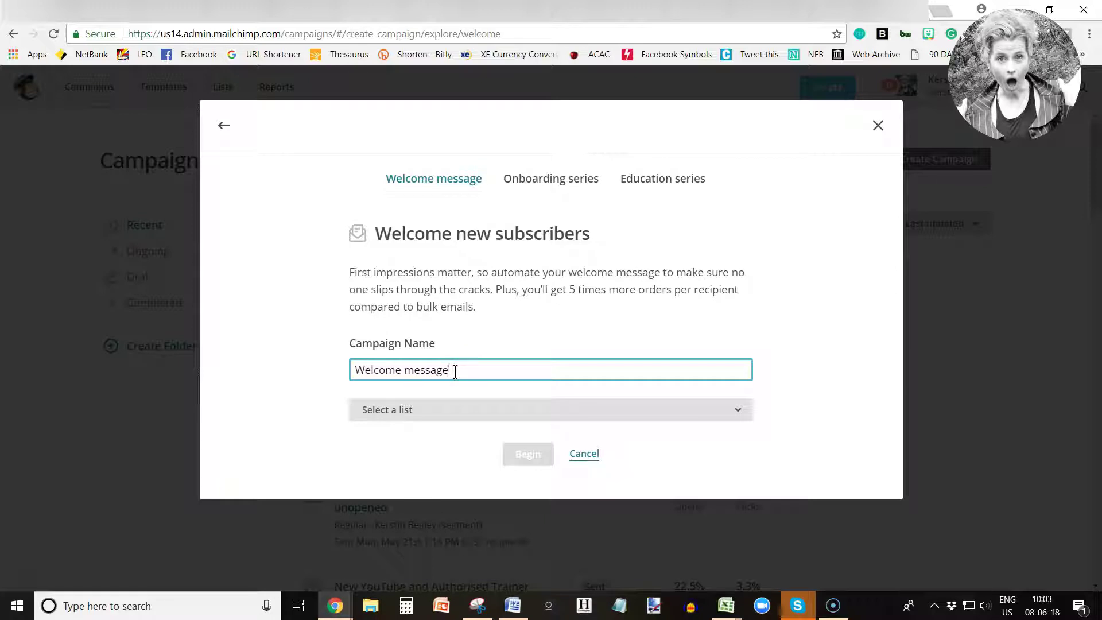
pyautogui.click(405, 417)
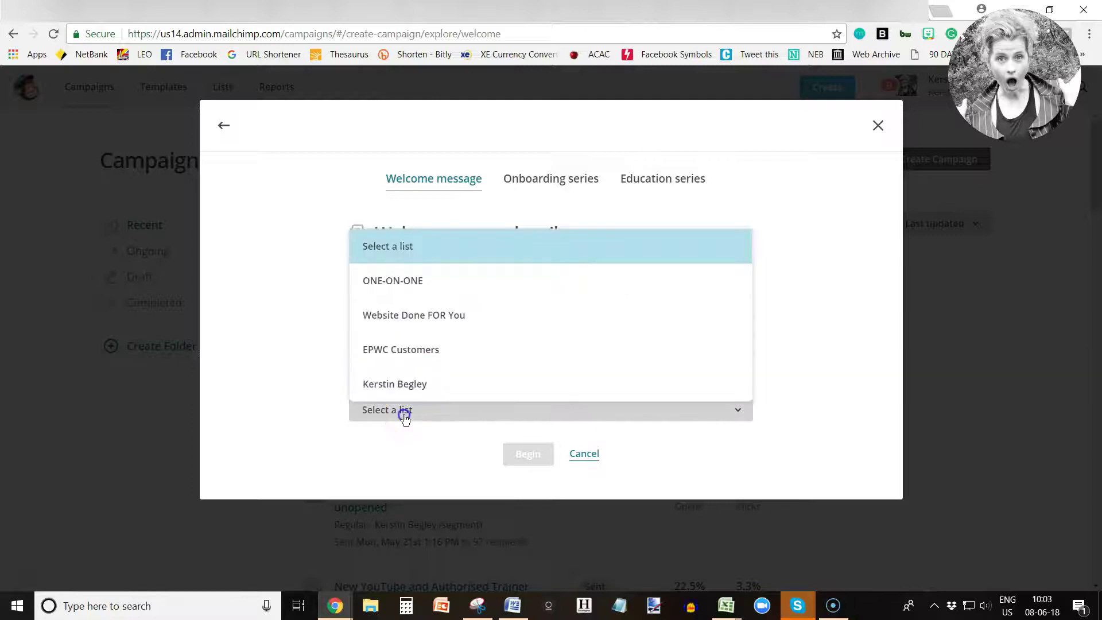
pyautogui.click(395, 383)
pyautogui.click(414, 413)
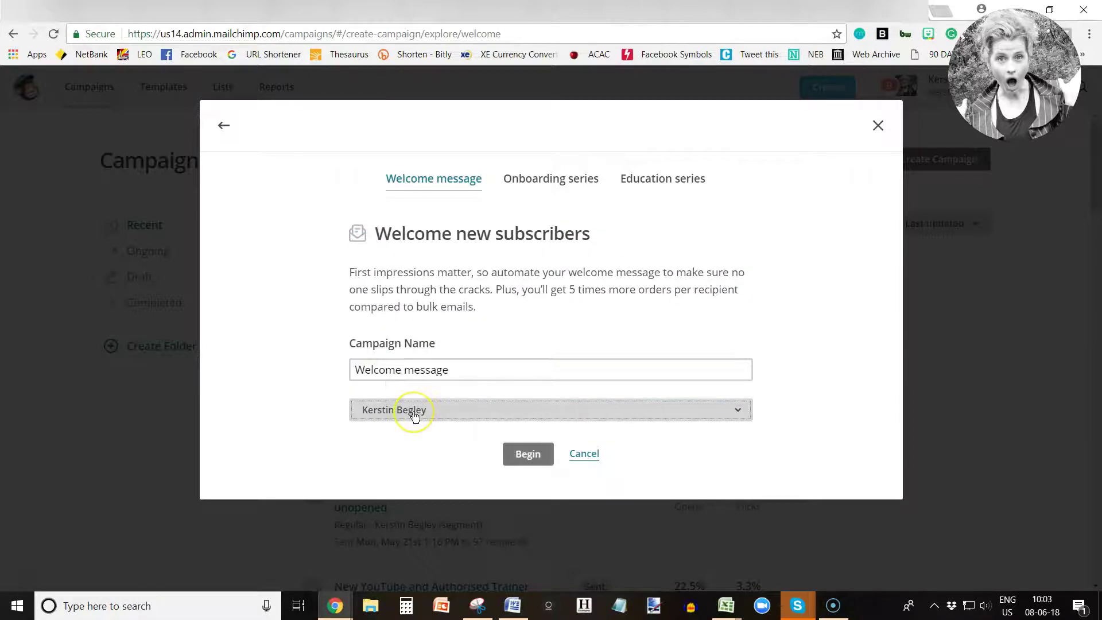
pyautogui.click(527, 460)
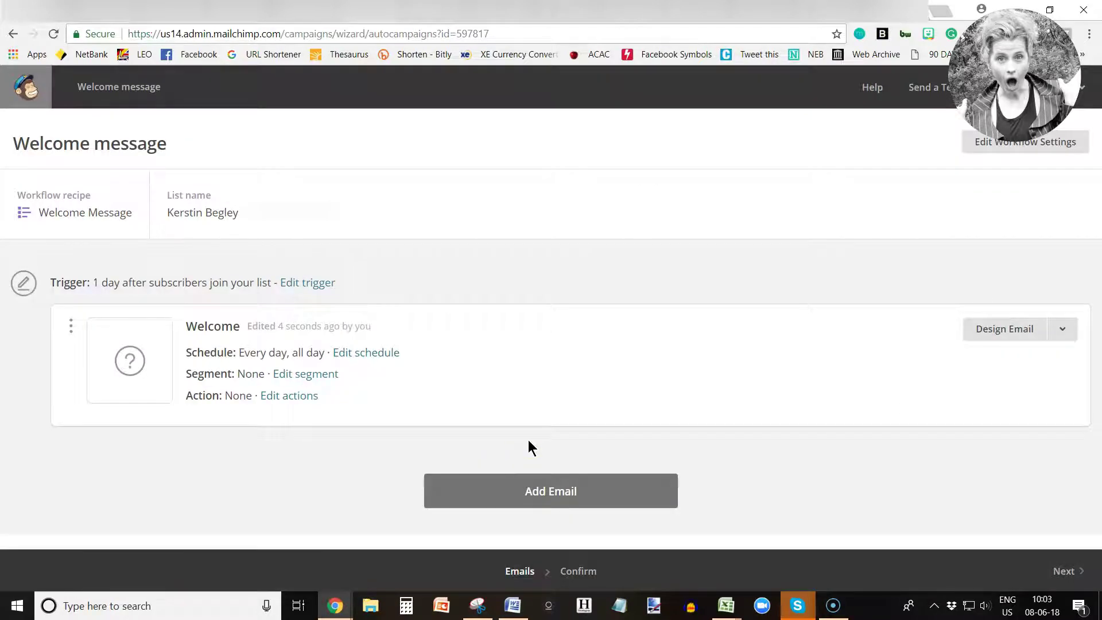
# Open the Welcome email's design setup and enter the subject "Here's your Freebie" and preview text "Grab it while you can"
pyautogui.click(998, 331)
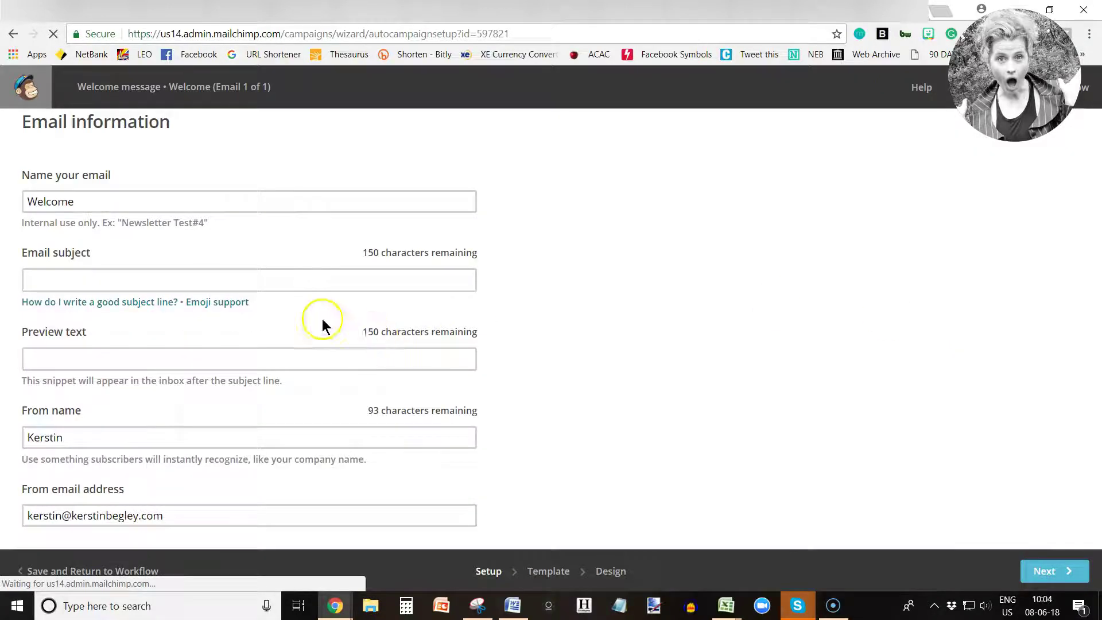
pyautogui.click(177, 287)
pyautogui.click(108, 277)
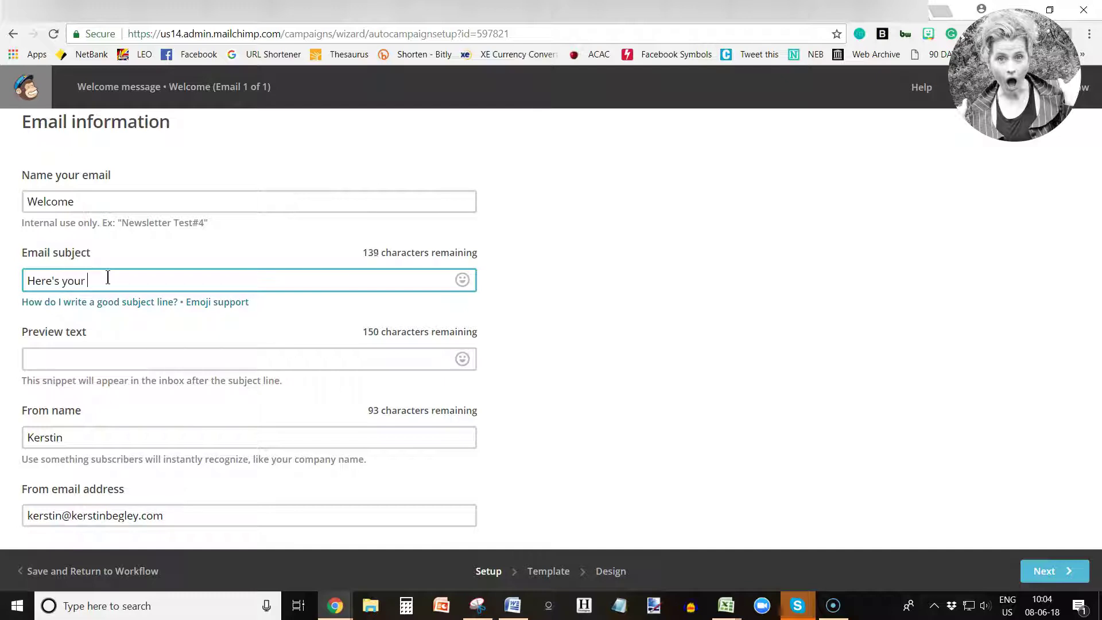
pyautogui.click(129, 364)
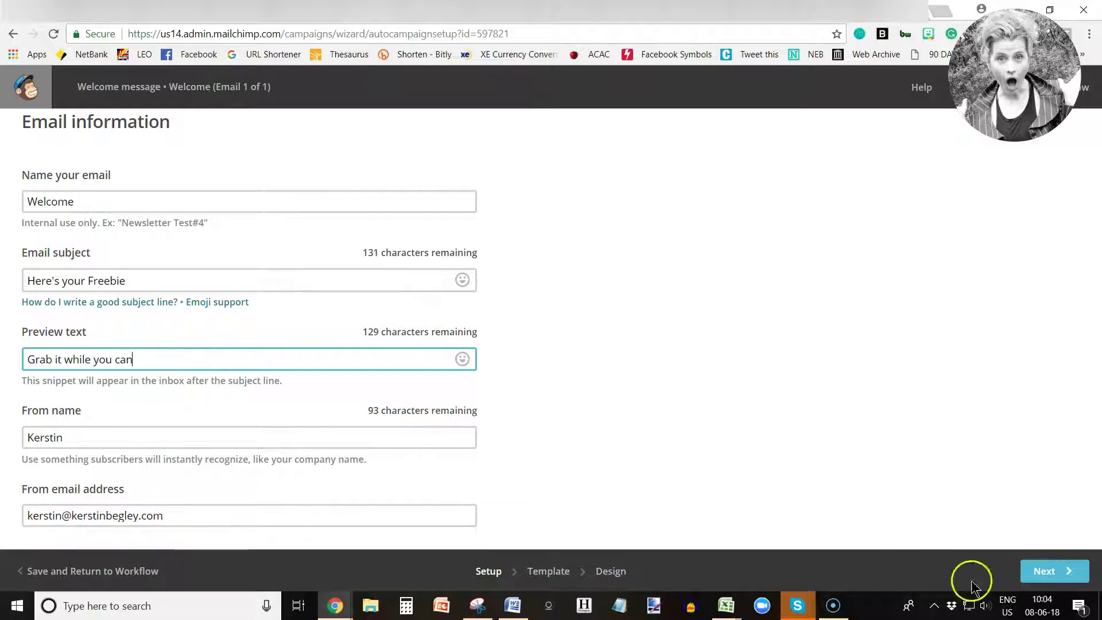
# Proceed to template selection and choose the first basic layout for the welcome email
pyautogui.click(1050, 571)
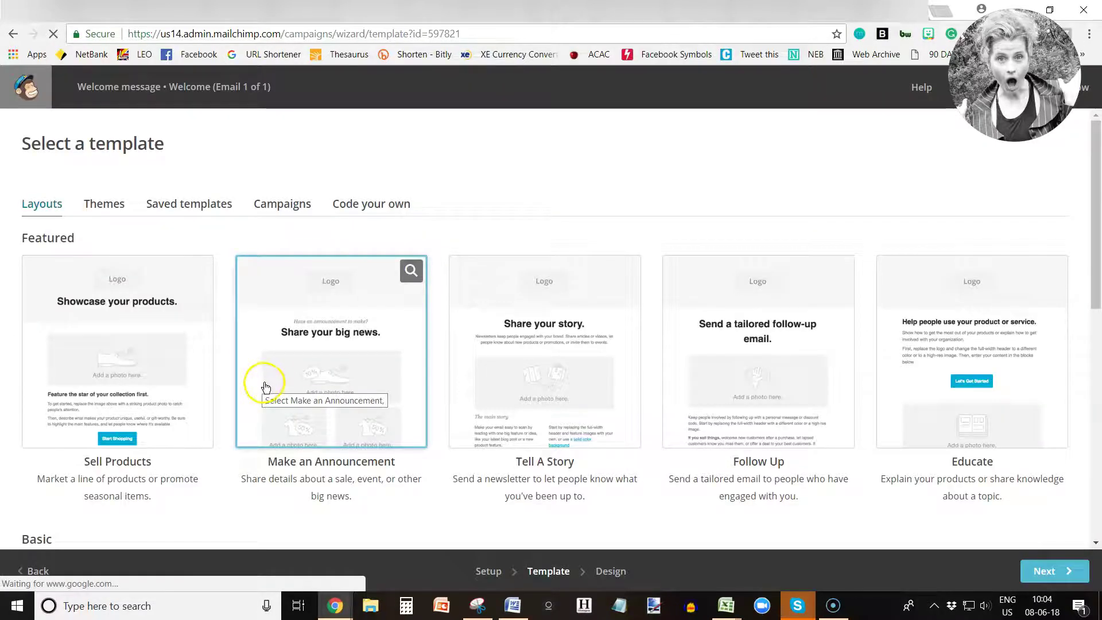
pyautogui.scroll(-5, 123, 441)
pyautogui.click(121, 372)
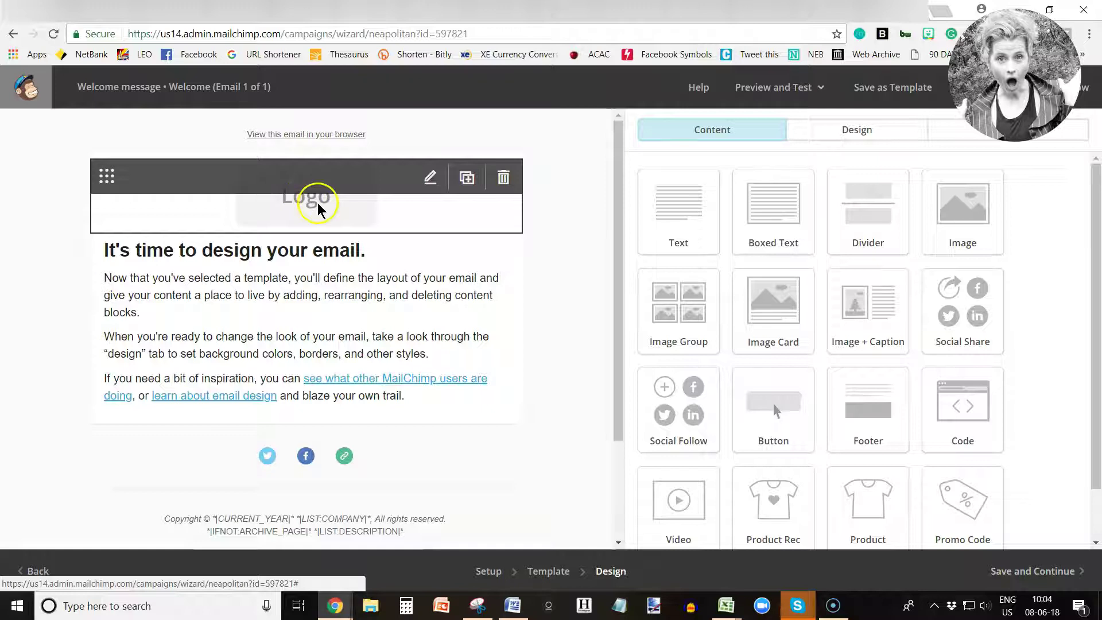
# Replace the email's logo placeholder with the existing image "logo dot com transp.01.png"
pyautogui.click(317, 205)
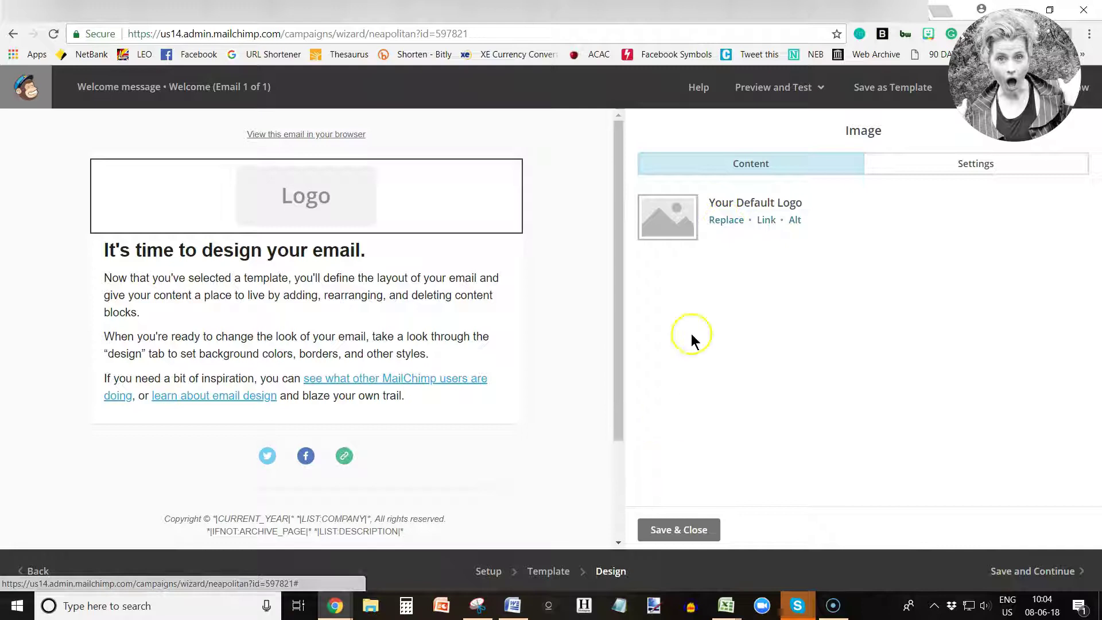
pyautogui.click(726, 221)
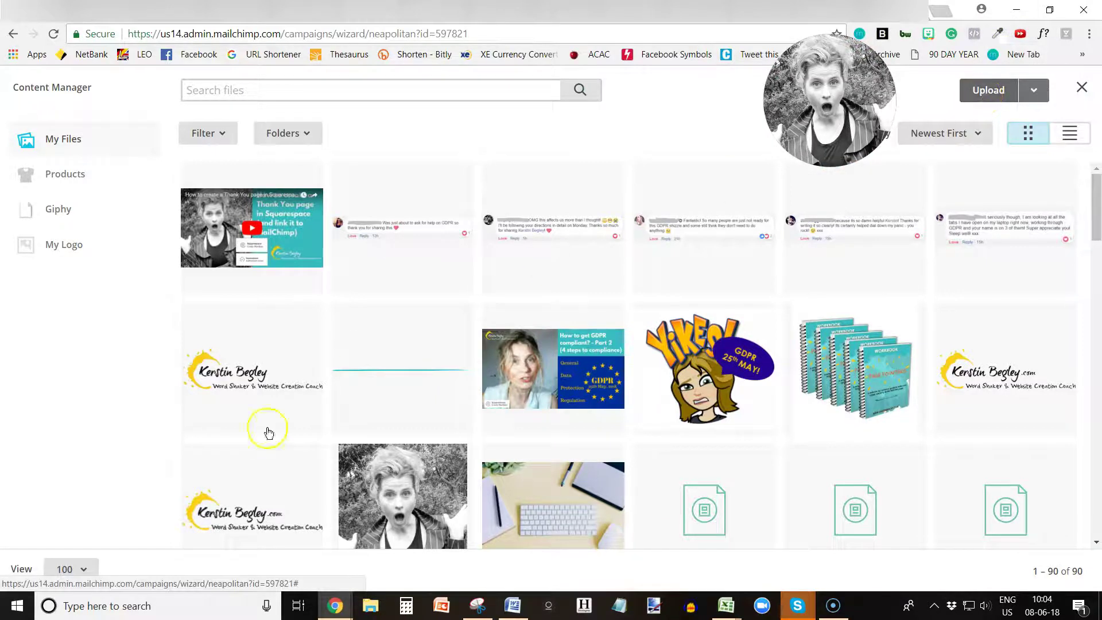
pyautogui.click(255, 495)
pyautogui.click(1021, 92)
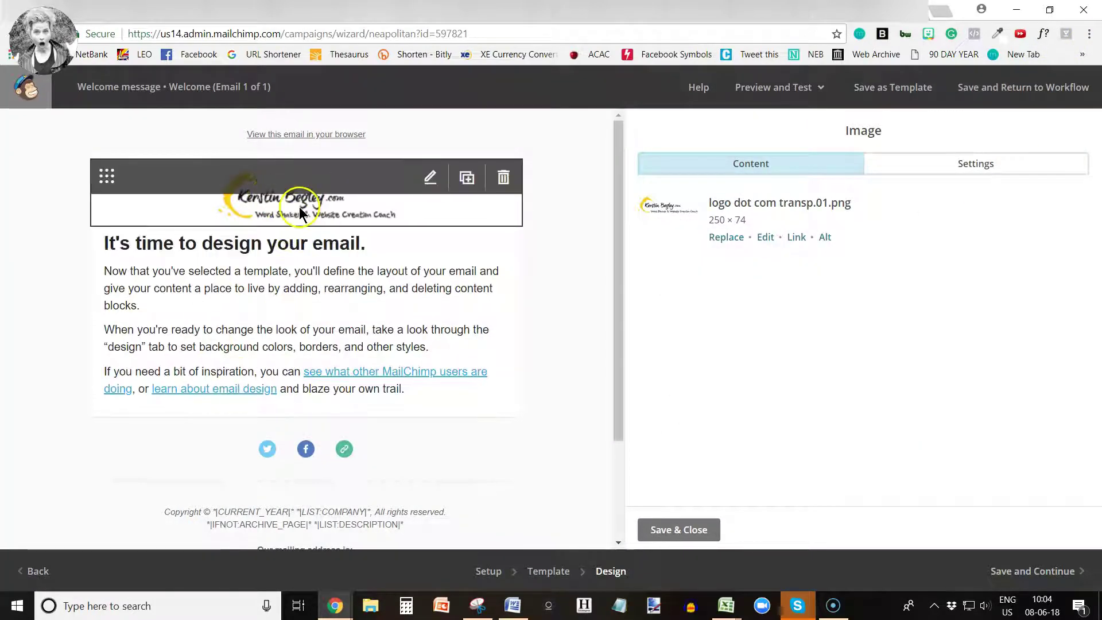
# Swap the header logo for the image file "logo dot com transp.png"
pyautogui.click(723, 237)
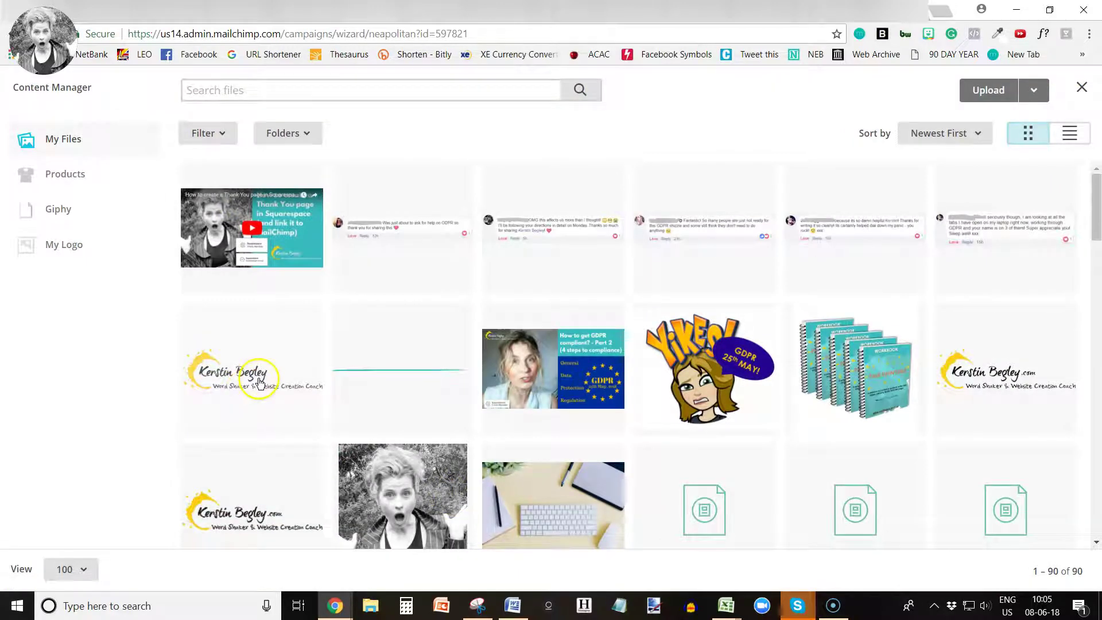
pyautogui.click(1030, 356)
pyautogui.click(1023, 91)
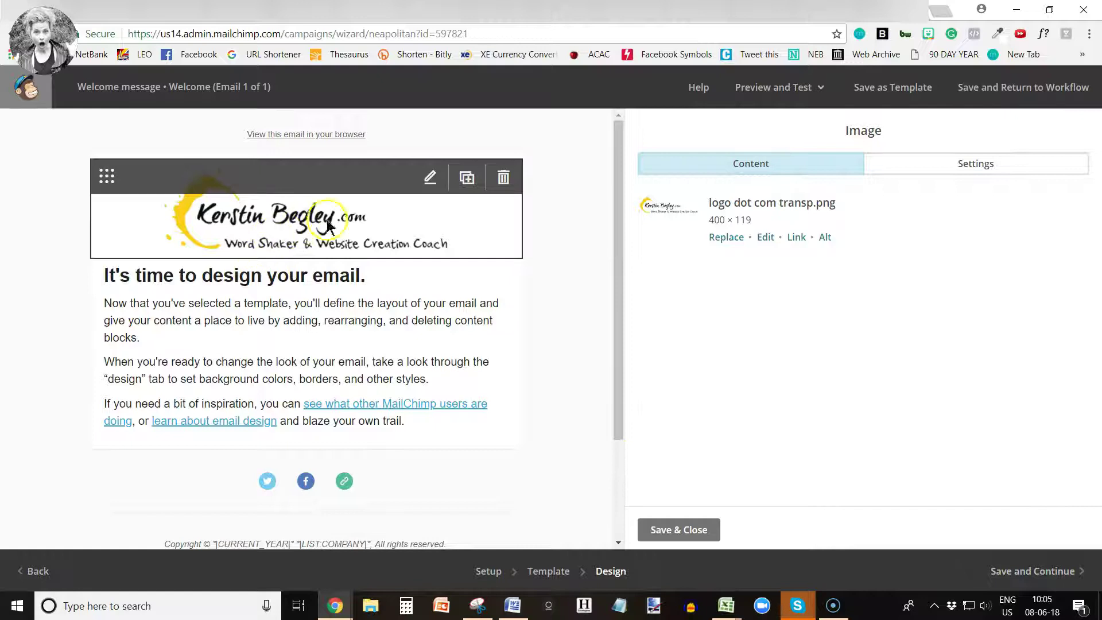
# Replace the header logo with the image file "Logo longer v3.JPG" from the stored files
pyautogui.click(726, 237)
pyautogui.click(670, 430)
pyautogui.scroll(-10, 516, 441)
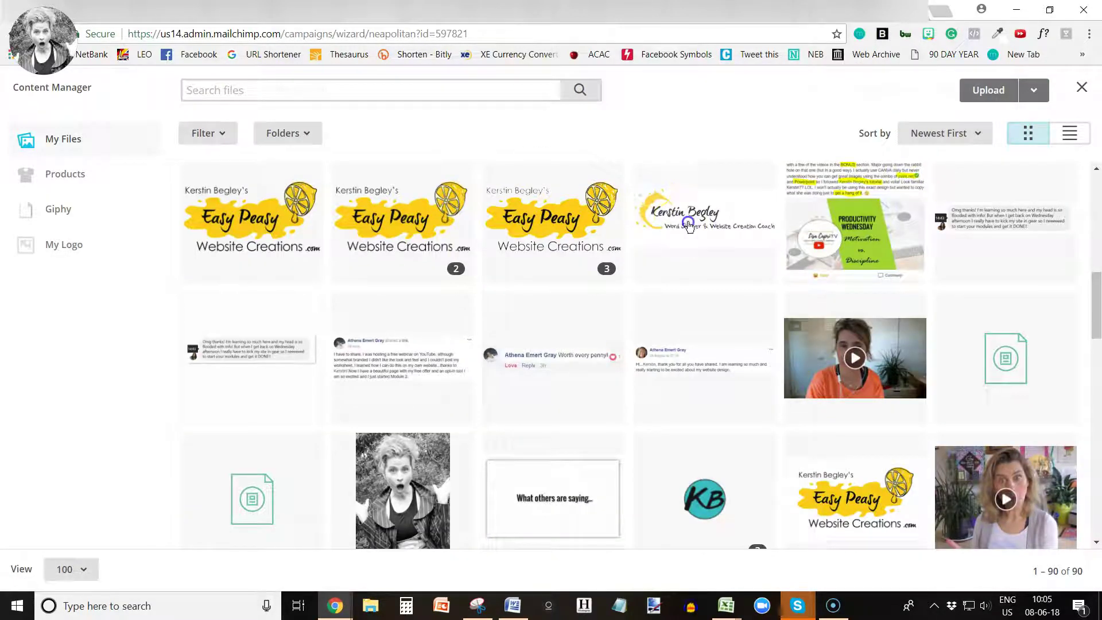
pyautogui.click(689, 225)
pyautogui.click(1018, 91)
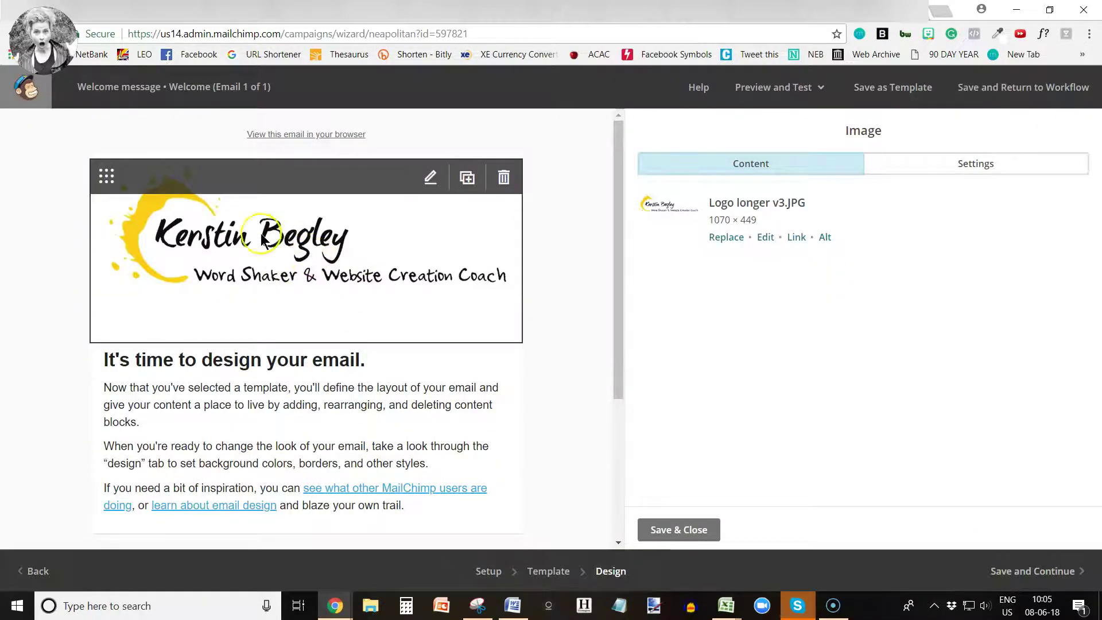
# Open the body text block for editing and delete the heading "It's time to design your email."
pyautogui.click(304, 388)
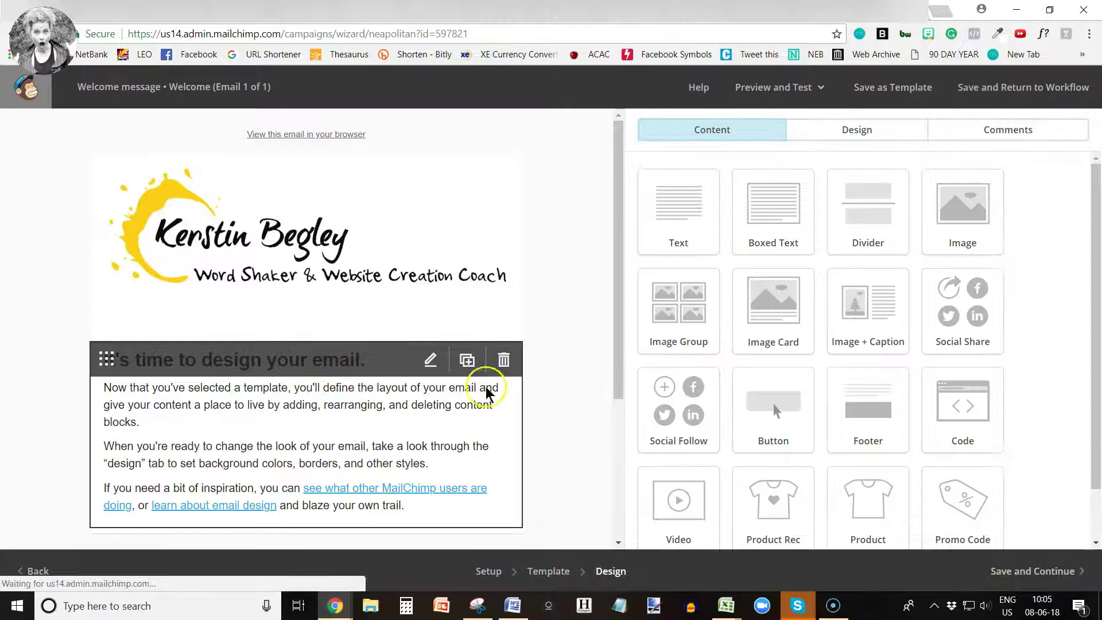
pyautogui.click(314, 423)
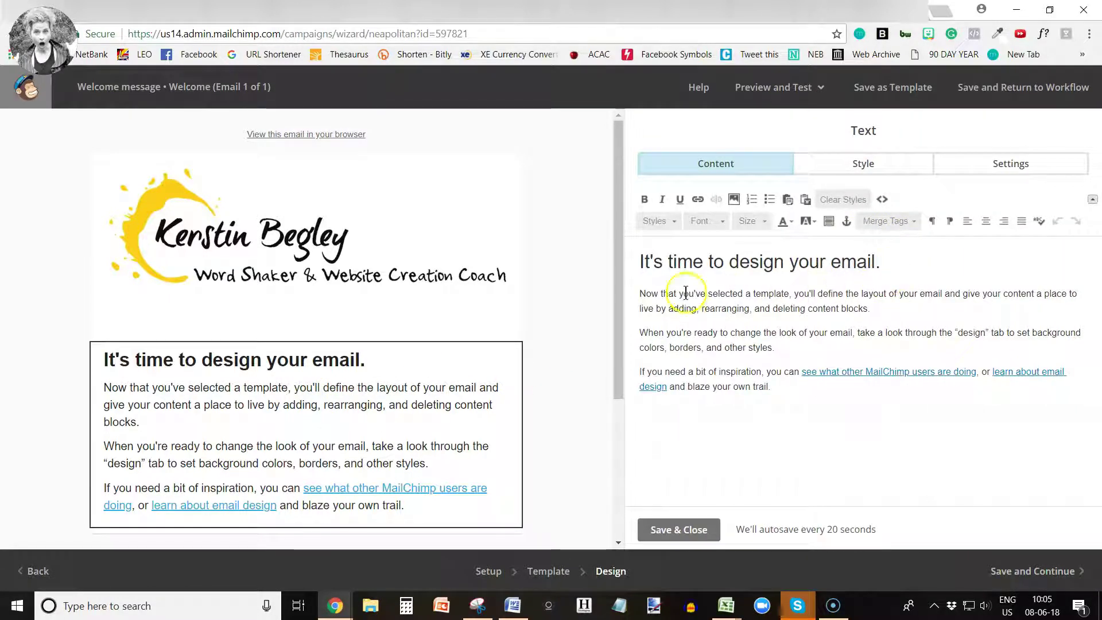
pyautogui.click(638, 291)
pyautogui.moveTo(635, 260); pyautogui.dragTo(1011, 256)
pyautogui.press('Delete')
pyautogui.press('Delete')
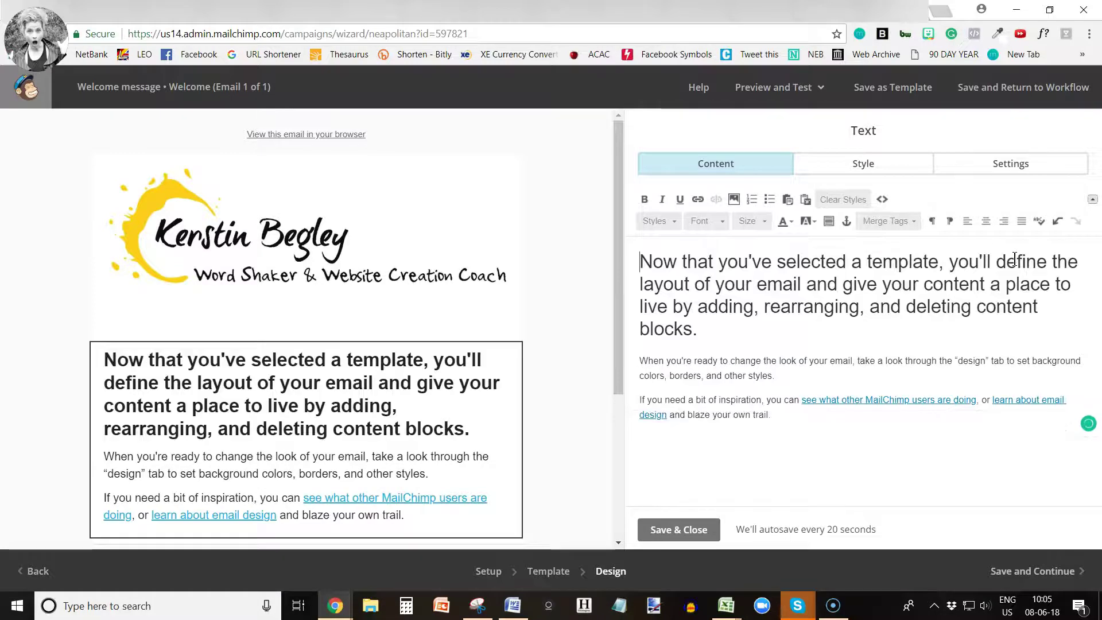
# Clear the styles of the first two paragraphs and replace the first one with the filler text "gaeghae[ghawe[gha[ehg[0aehg[aehg[aehgehgee"
pyautogui.moveTo(789, 373); pyautogui.dragTo(622, 247)
pyautogui.click(704, 222)
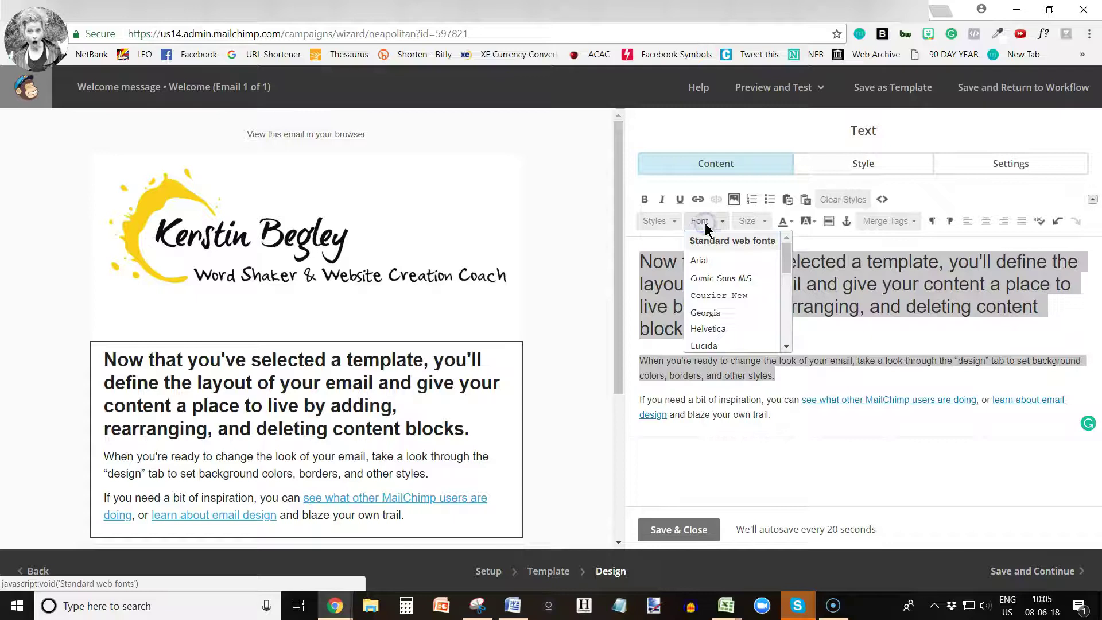
pyautogui.click(854, 200)
pyautogui.moveTo(870, 273); pyautogui.dragTo(637, 256)
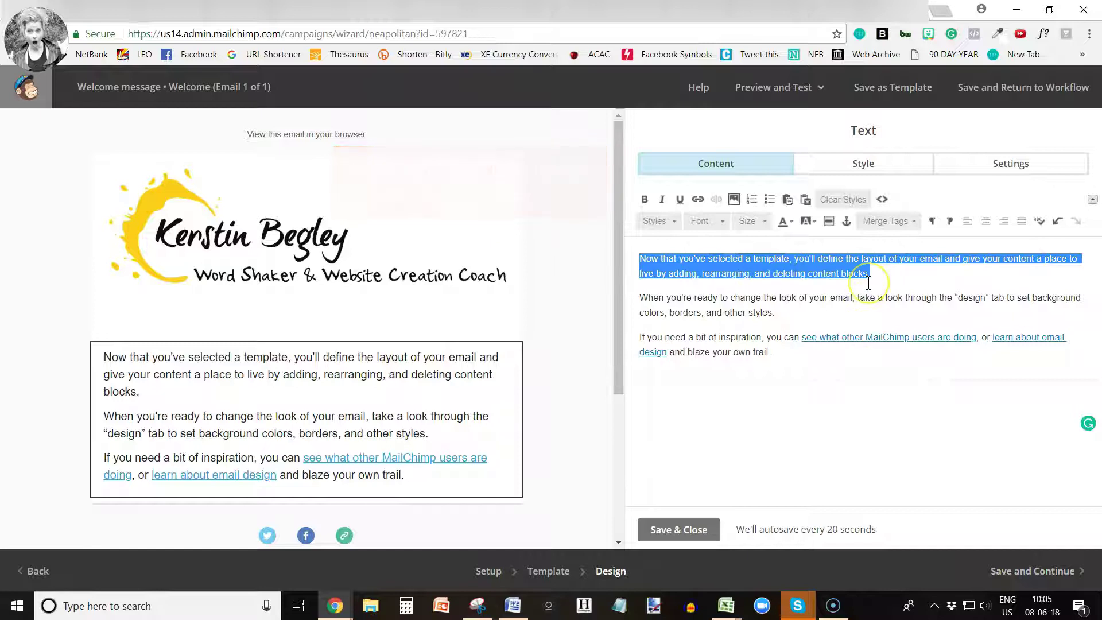
pyautogui.write('gaeghae[ghawe[gha[ehg[0aehg[aehg[aehgehgee')
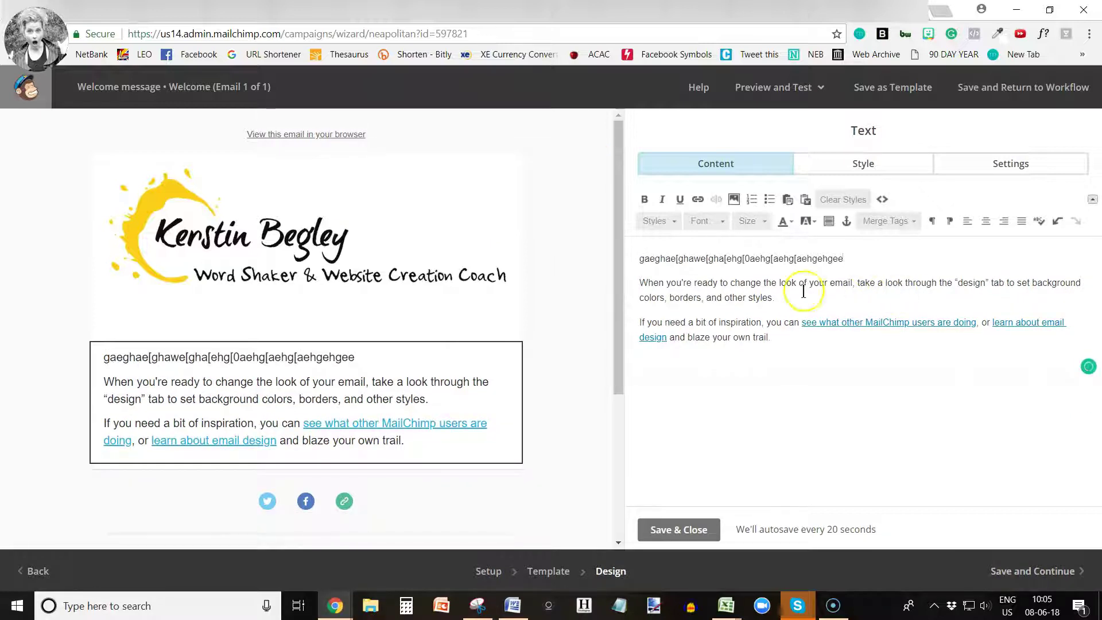
# Replace the second paragraph, about changing the email's look, with "Here's your Freebie download."
pyautogui.tripleClick(836, 287)
pyautogui.press('BackSpace')
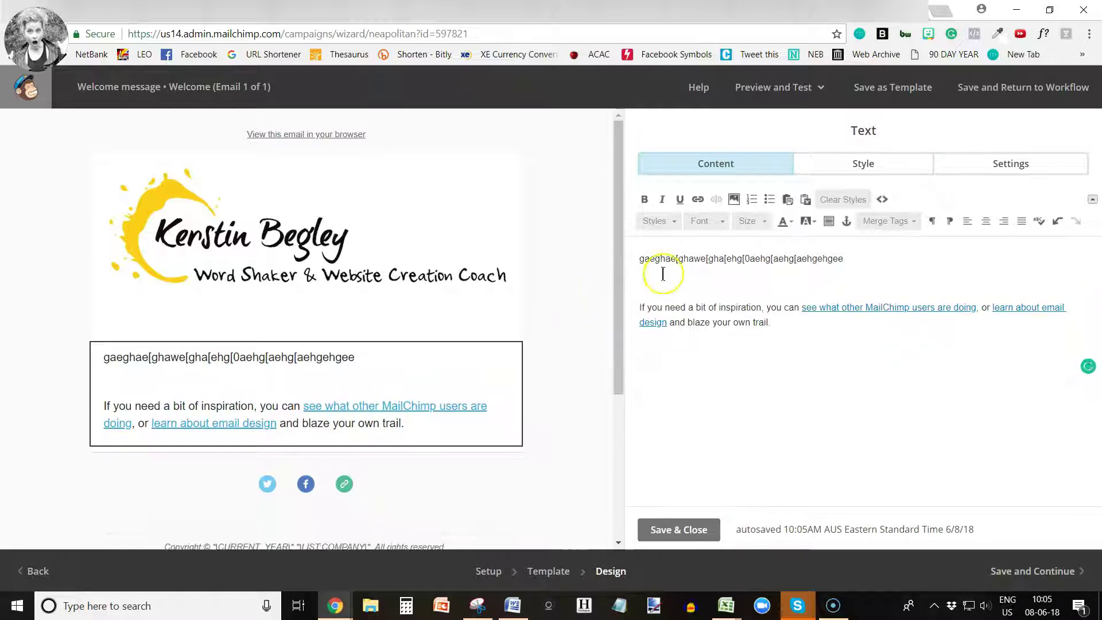
pyautogui.write('Her')
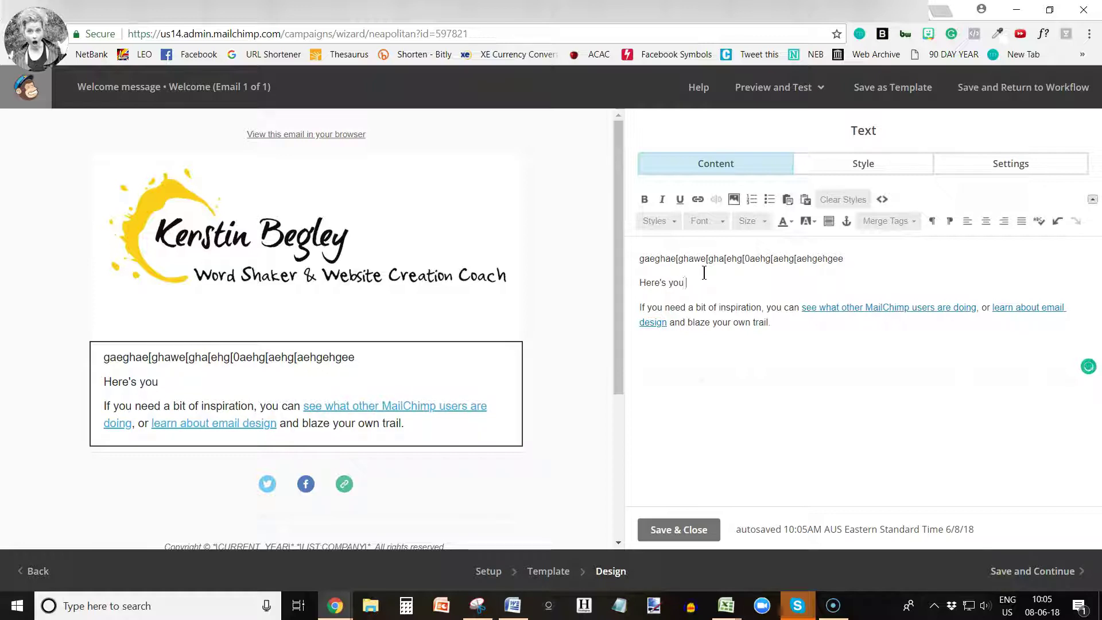
pyautogui.write("e's your Freebie download.")
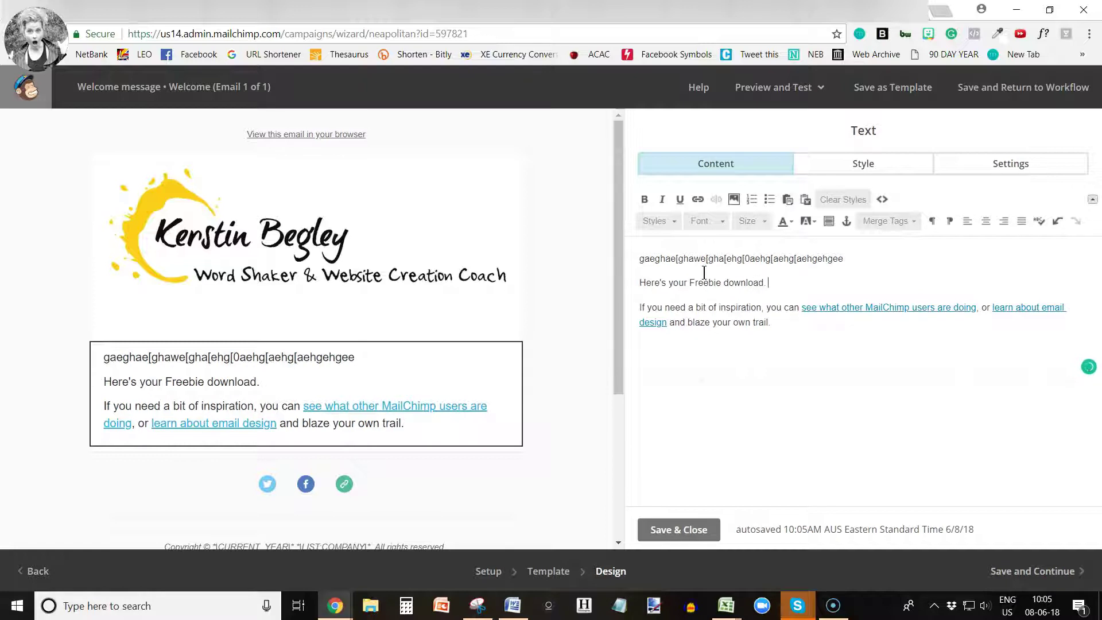
# Start a link on the words "Freebie download" in the second paragraph and review the available link types
pyautogui.moveTo(689, 282); pyautogui.dragTo(762, 282)
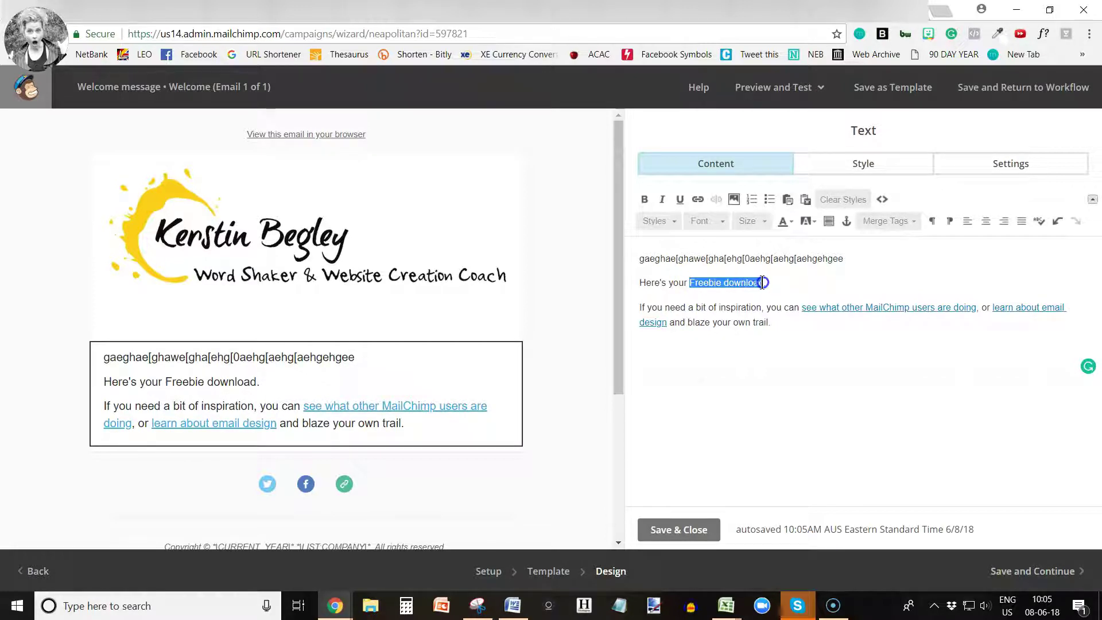
pyautogui.click(697, 200)
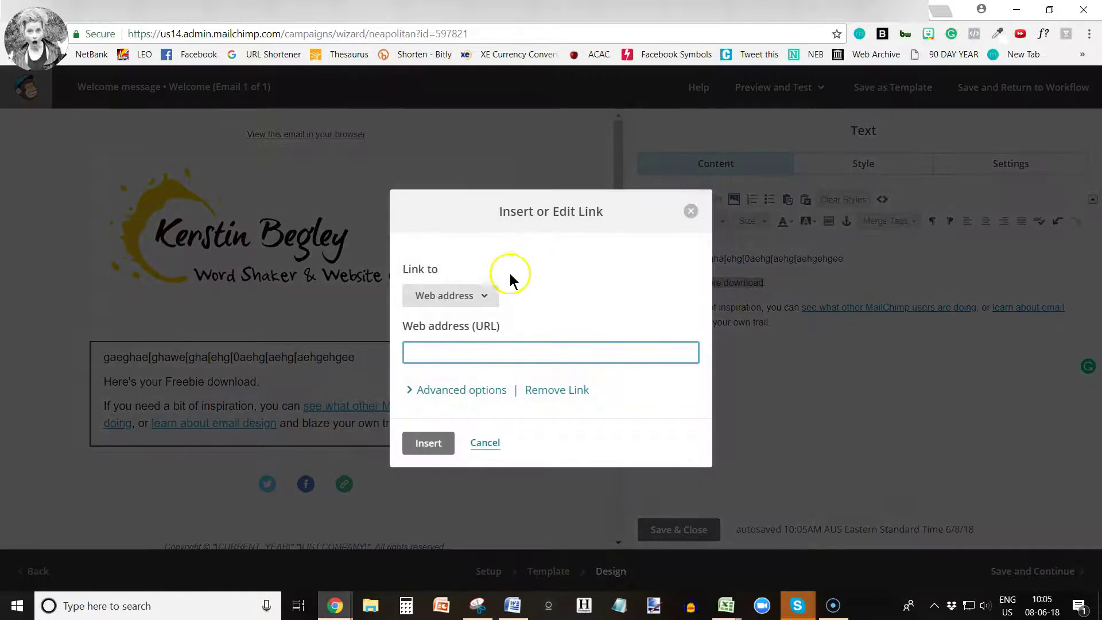
pyautogui.click(472, 302)
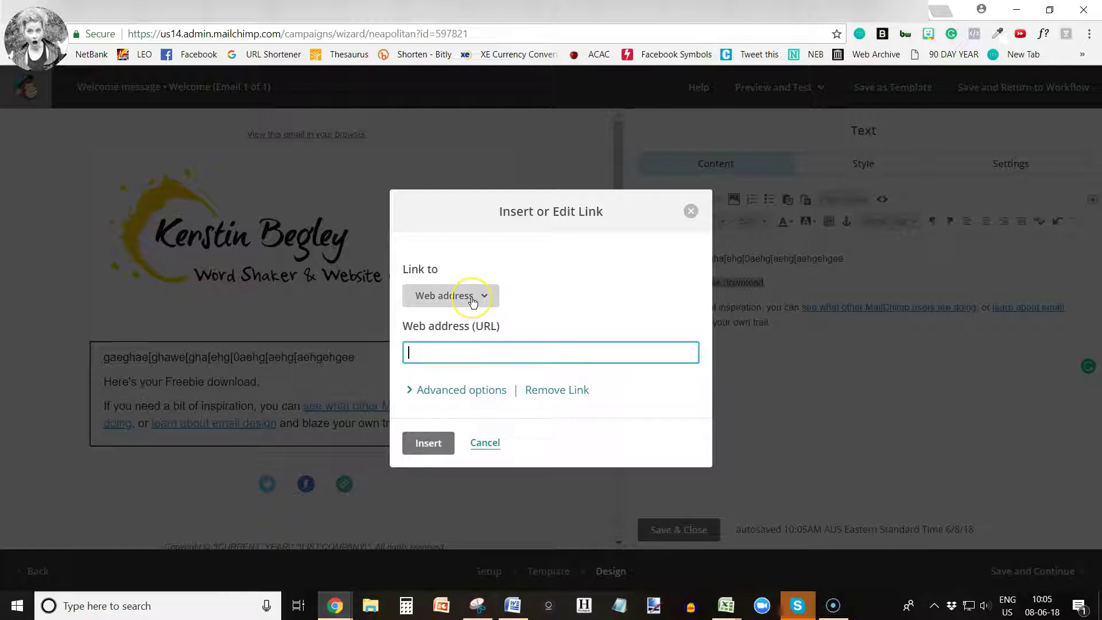
pyautogui.click(472, 299)
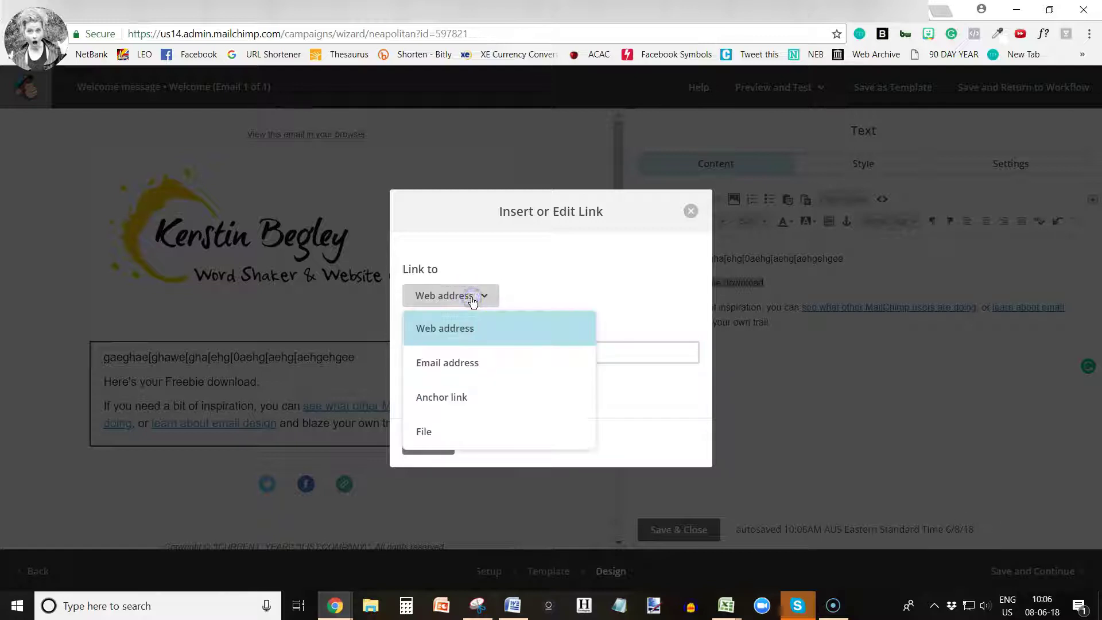
pyautogui.click(471, 299)
pyautogui.click(471, 300)
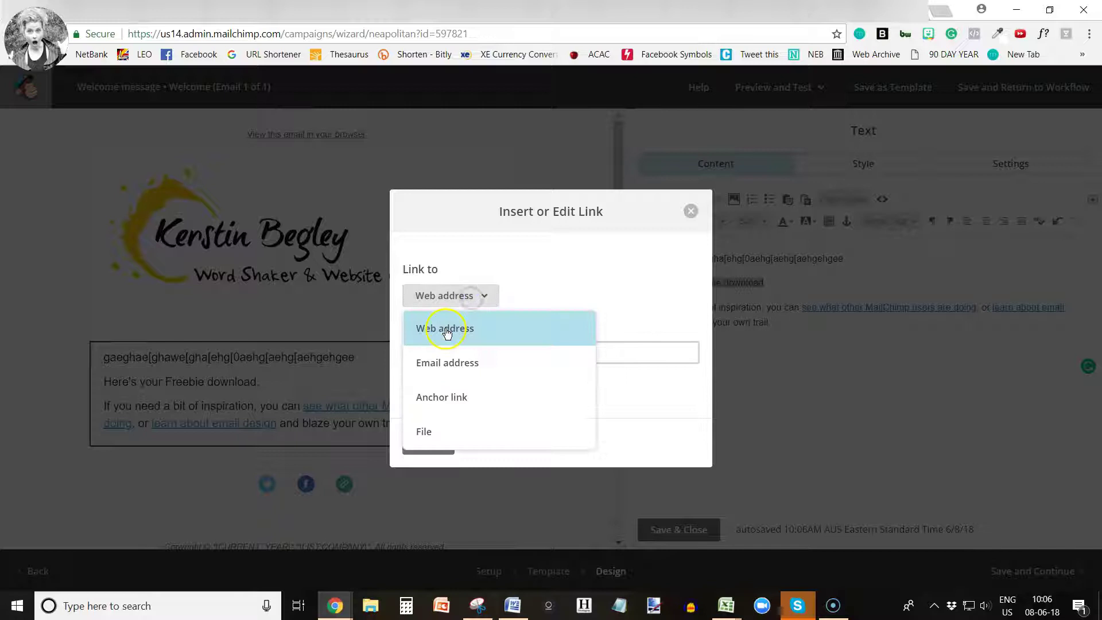
pyautogui.click(467, 297)
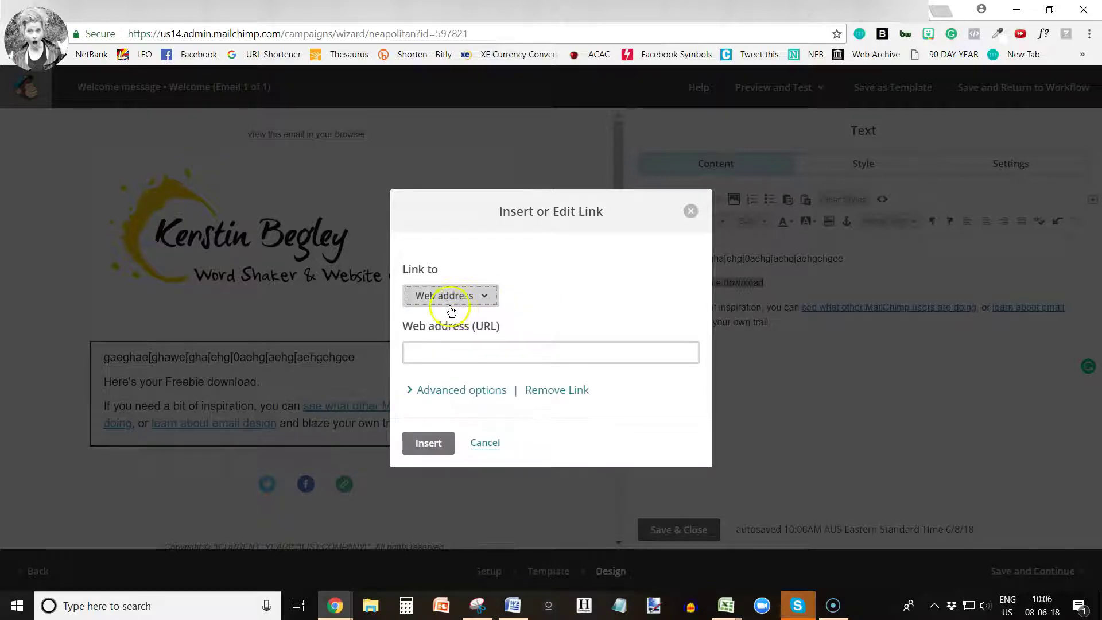
# Load the "/tutorial-replay" page of the email brand's own website in a new browser tab
pyautogui.click(941, 9)
pyautogui.write('kerstinbegley')
pyautogui.write('.com')
pyautogui.write('/')
pyautogui.write('w')
pyautogui.press('BackSpace')
pyautogui.write('tutoria')
pyautogui.press('BackSpace')
pyautogui.press('BackSpace')
pyautogui.write('ial-replay')
pyautogui.press('Return')
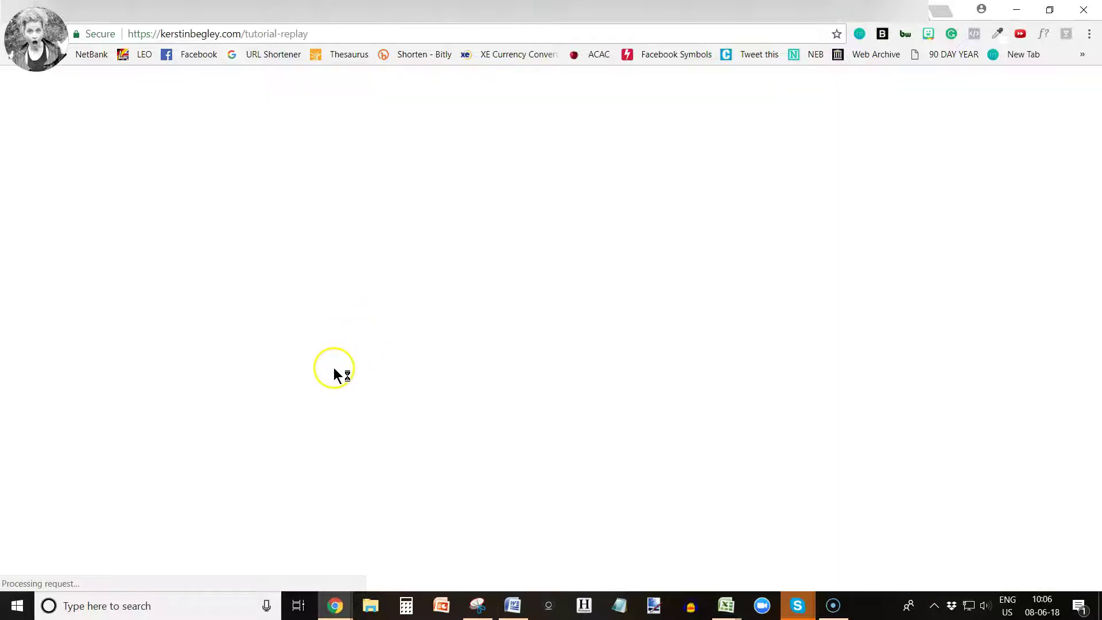
# Try the "/tutorial-replay" page's copied address as the link's web address and clear it again
pyautogui.click(265, 35)
pyautogui.hotkey('ctrl', 'c')
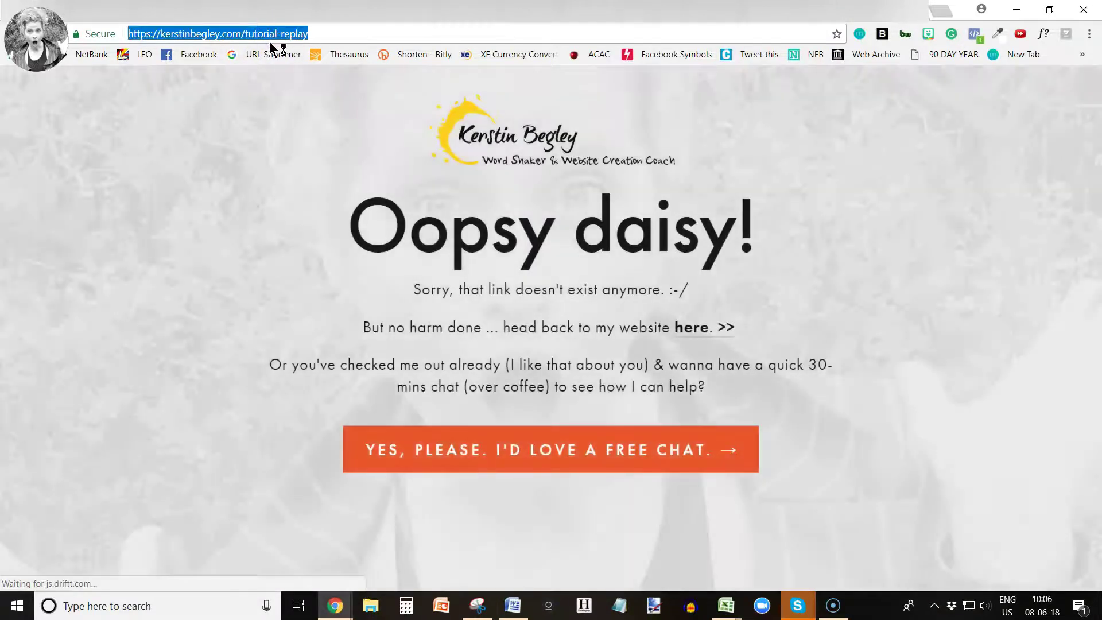
pyautogui.click(339, 10)
pyautogui.click(485, 355)
pyautogui.hotkey('ctrl', 'v')
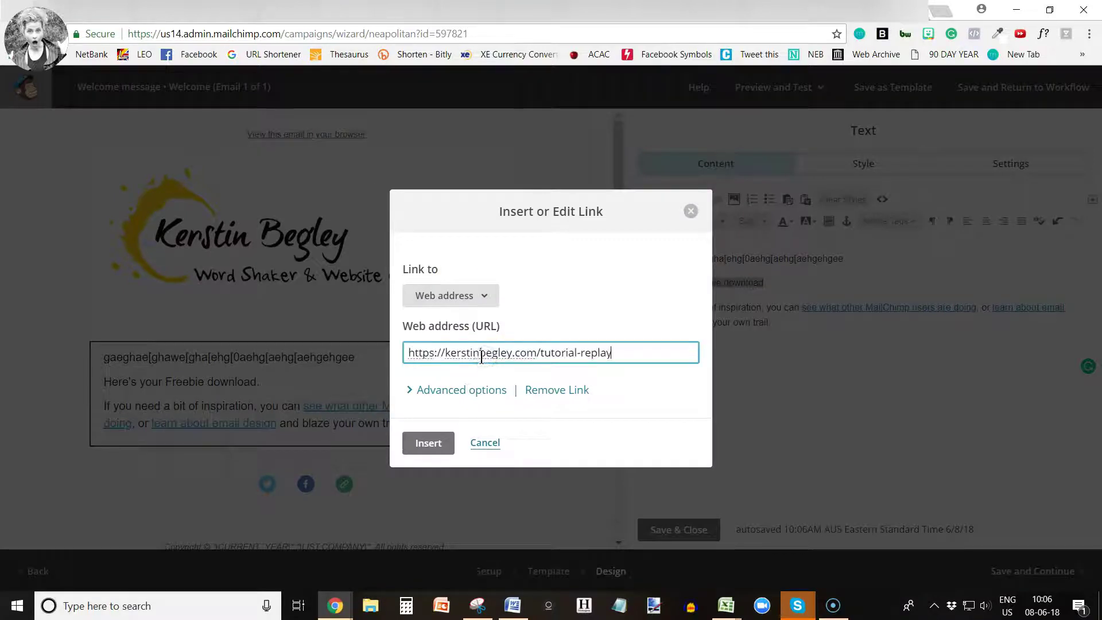
pyautogui.moveTo(612, 352); pyautogui.dragTo(398, 353)
pyautogui.press('BackSpace')
# Set the link type to File, upload the Chrome HTML document "cheat sheet - write your 5 email welcome sequence" from the Freebie folder, and insert the link
pyautogui.click(486, 295)
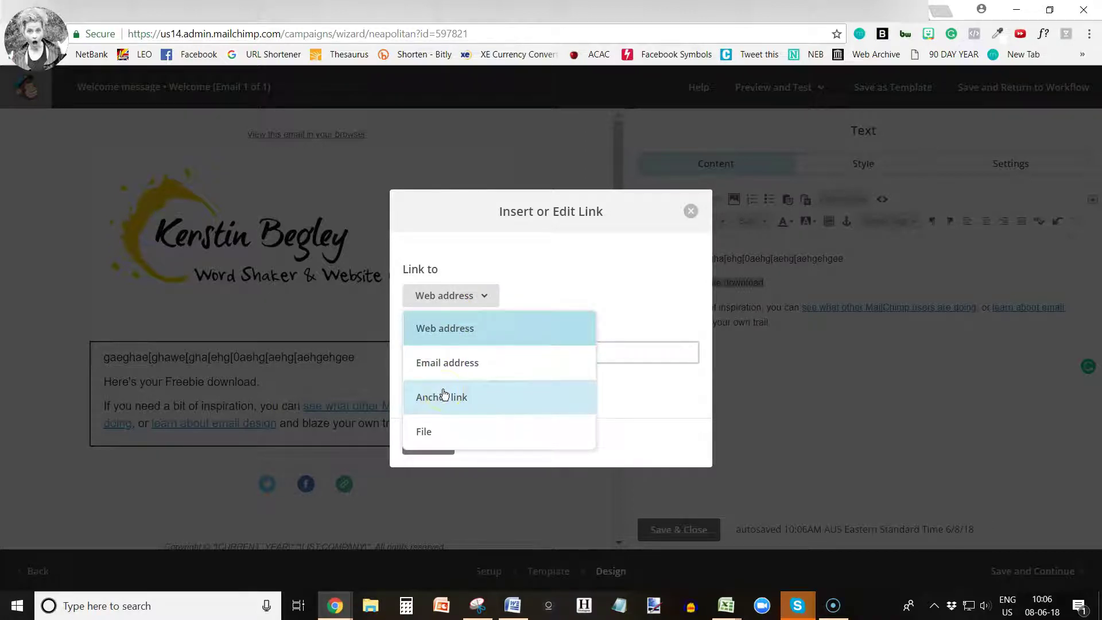
pyautogui.click(431, 436)
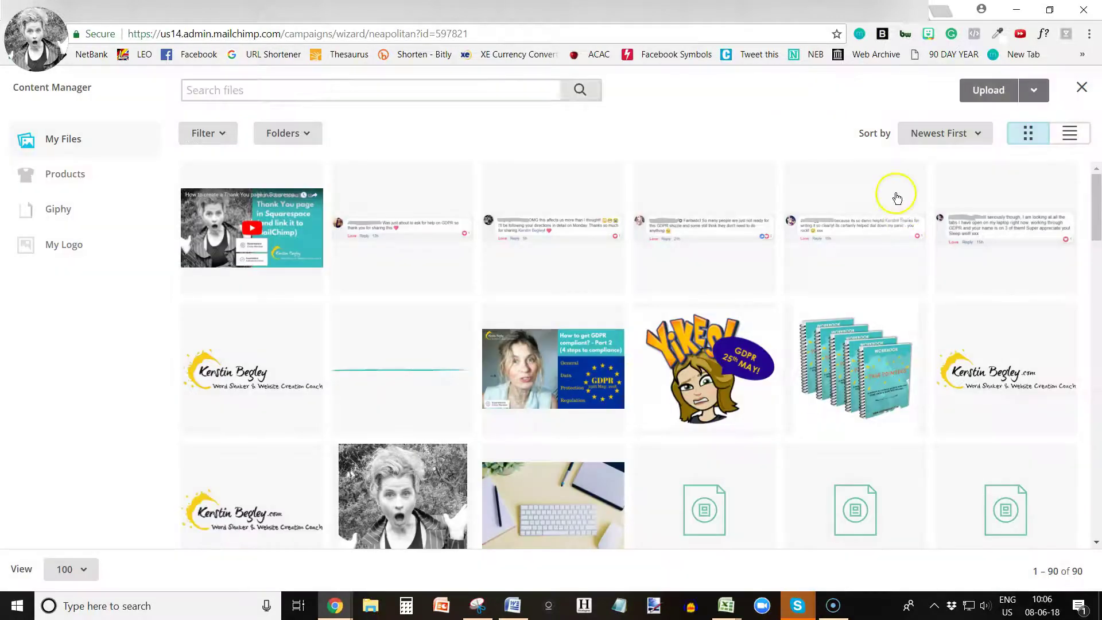
pyautogui.click(981, 92)
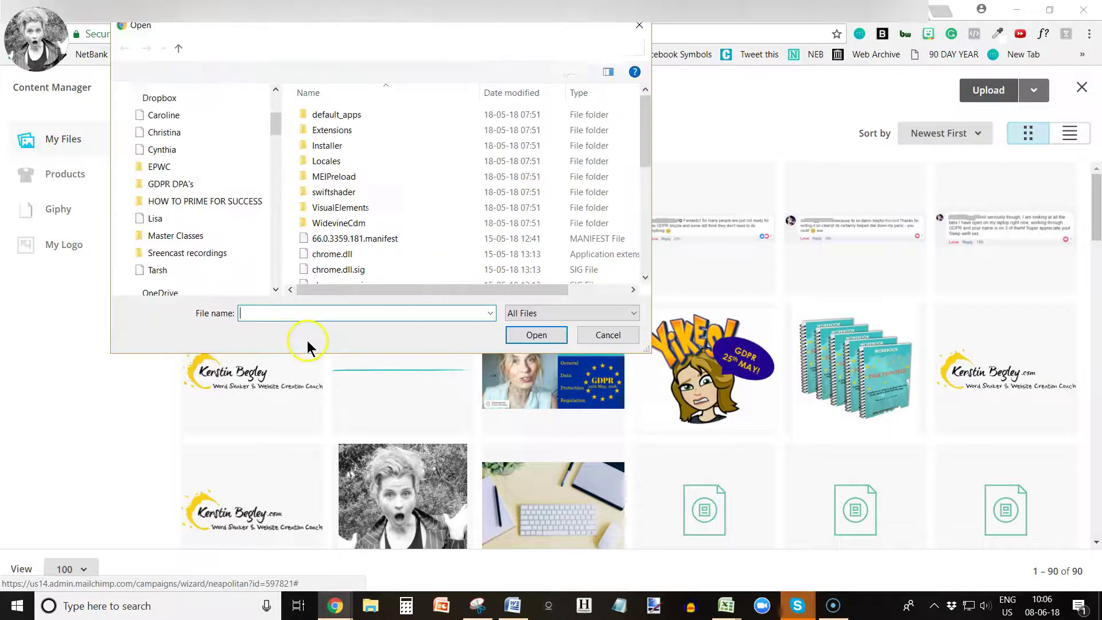
pyautogui.scroll(2, 190, 215)
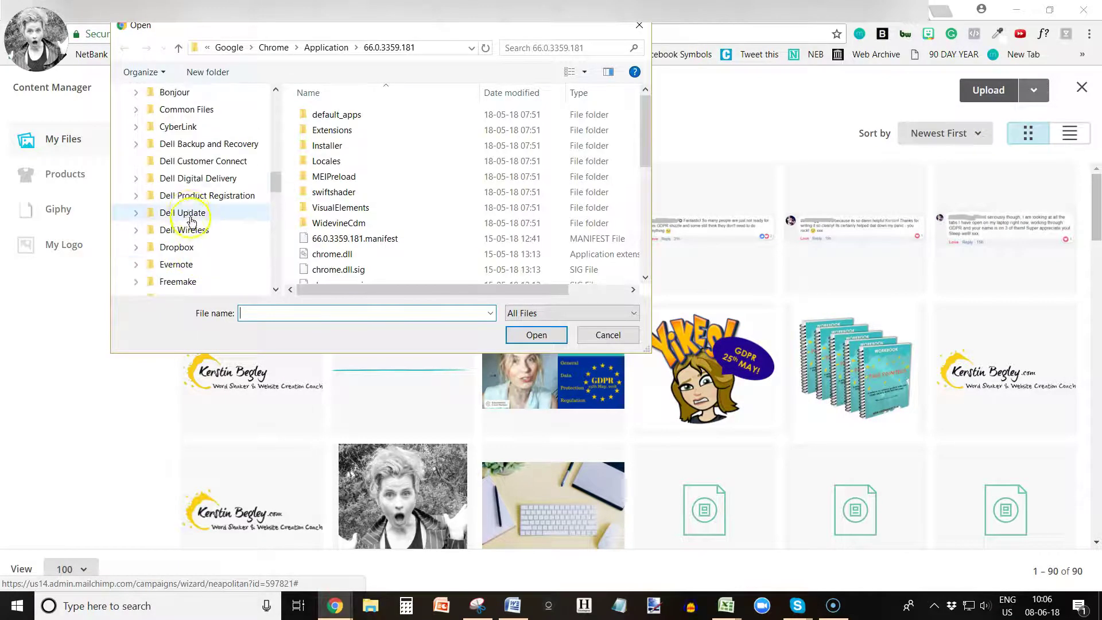
pyautogui.scroll(1, 187, 215)
pyautogui.scroll(-10, 183, 214)
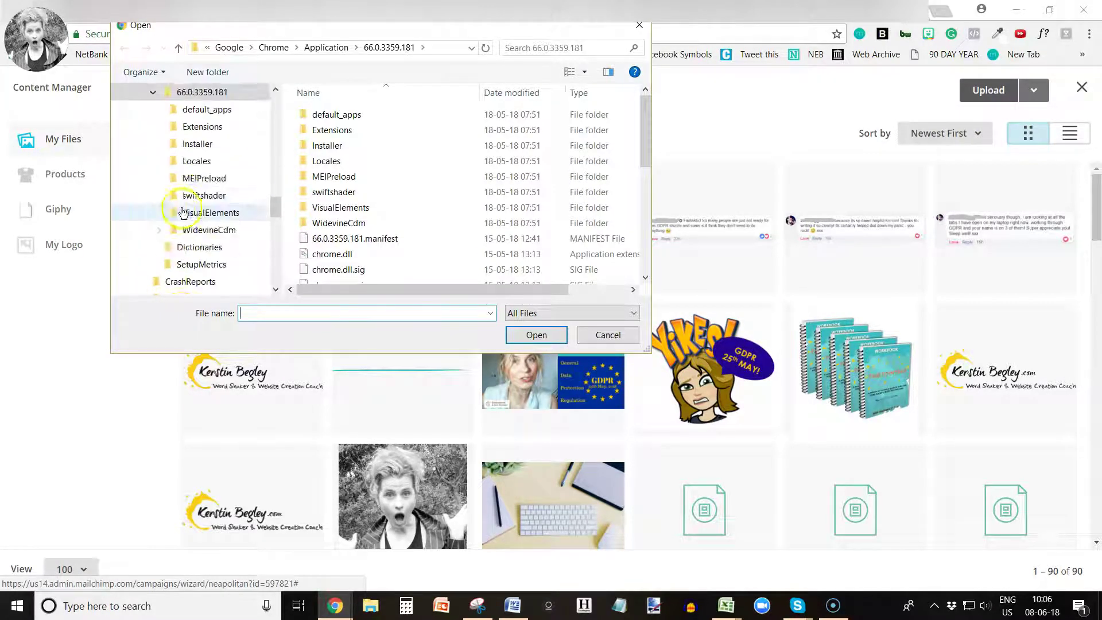
pyautogui.scroll(-5, 179, 215)
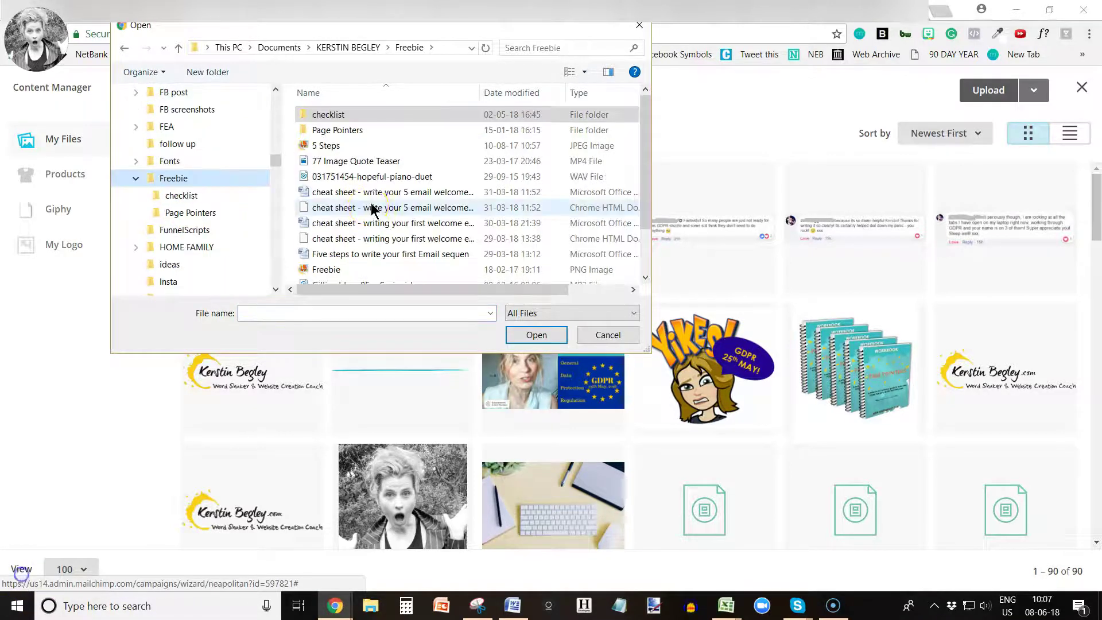
pyautogui.click(367, 208)
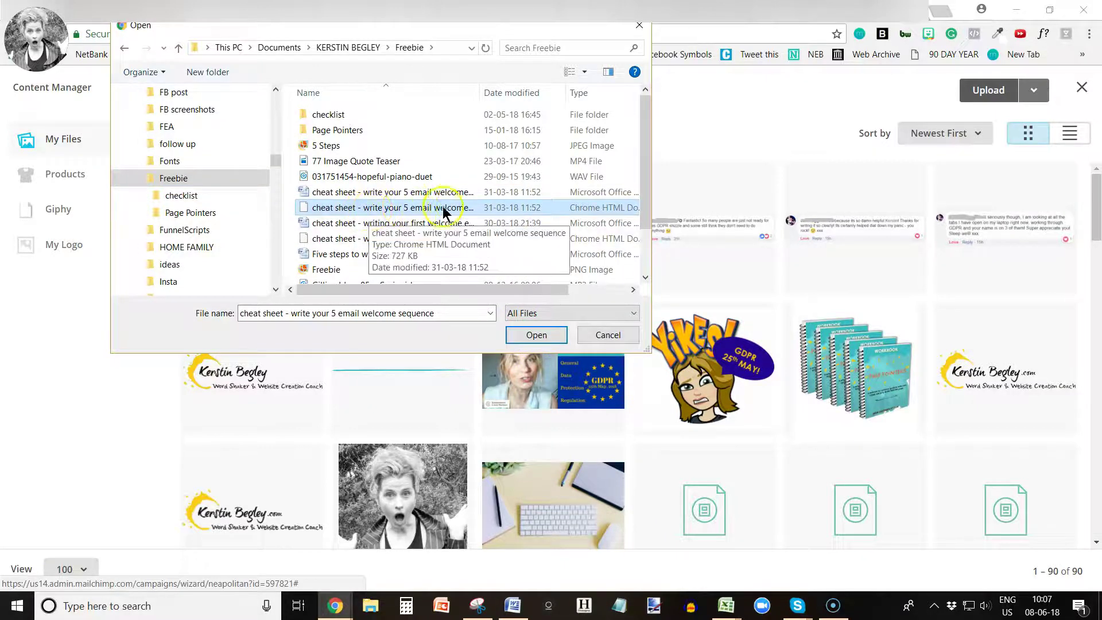
pyautogui.click(534, 337)
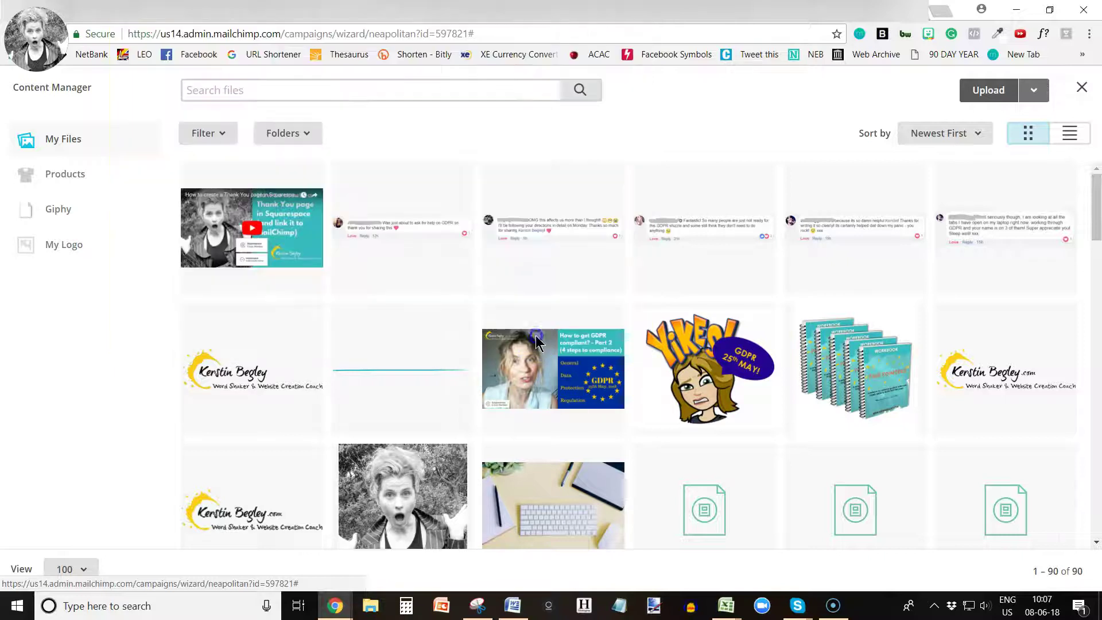
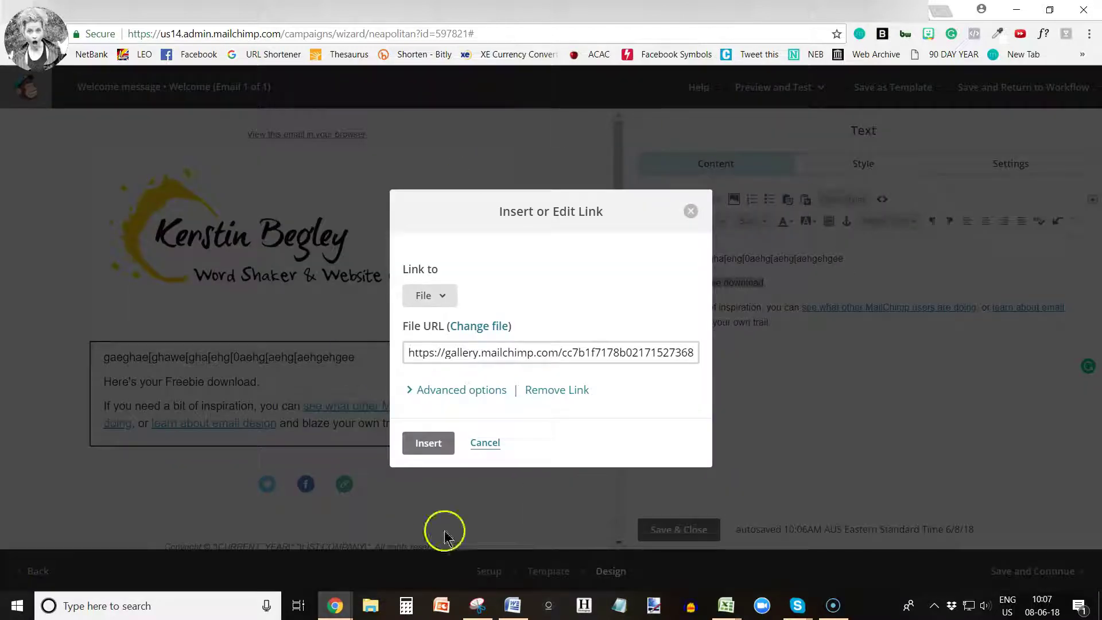
pyautogui.click(428, 443)
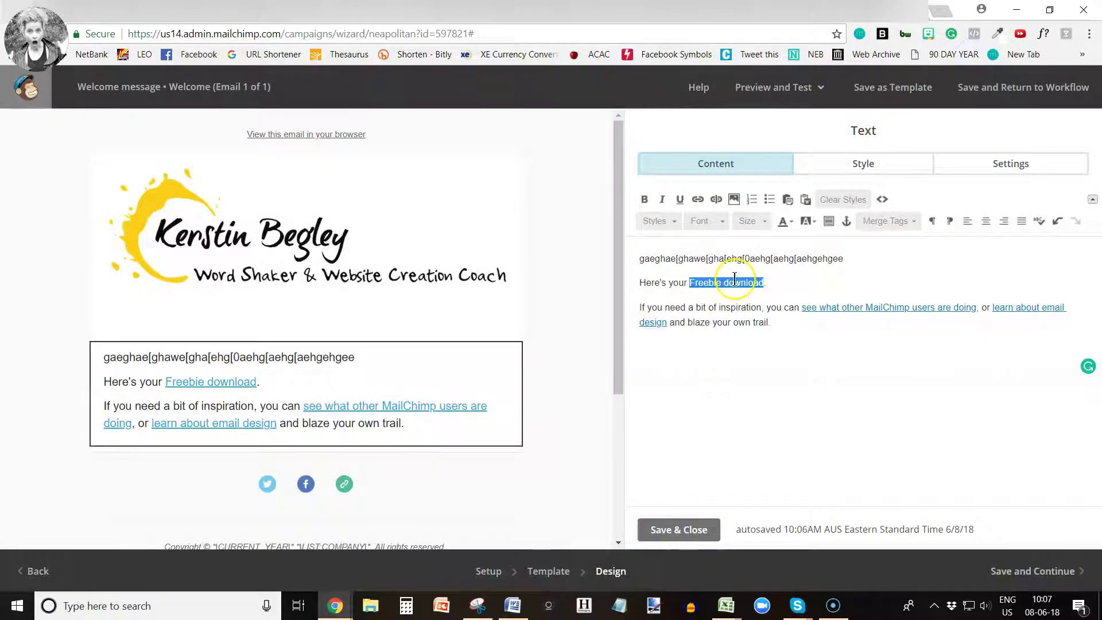
pyautogui.click(717, 284)
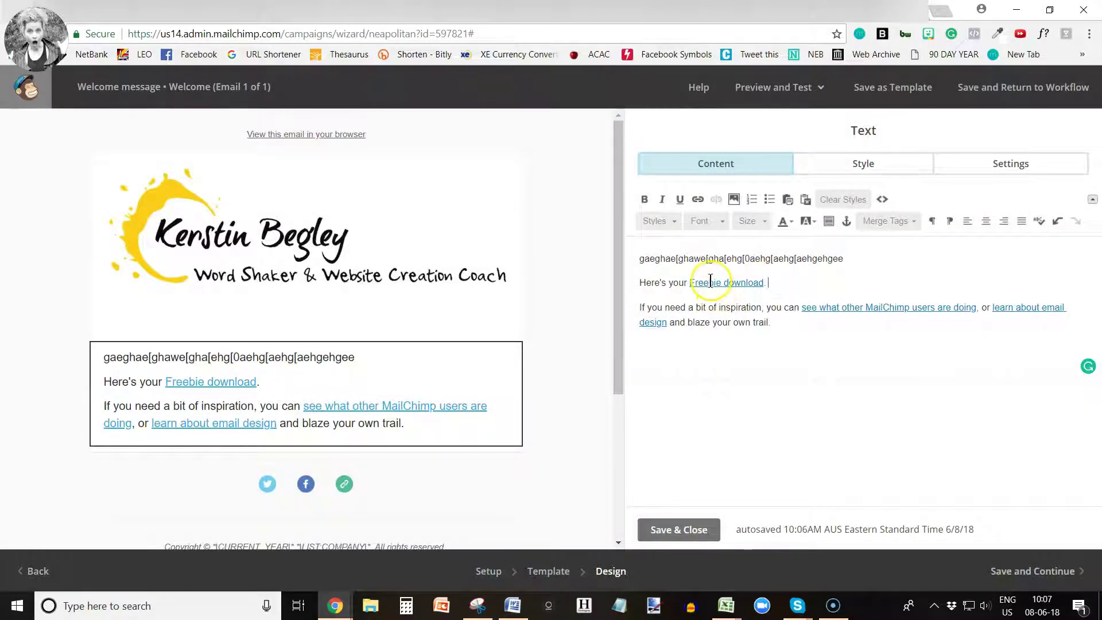
# Replace the third paragraph, about needing inspiration, with the filler text "gkhE[GOAHEAO[EHGAWG"
pyautogui.click(774, 321)
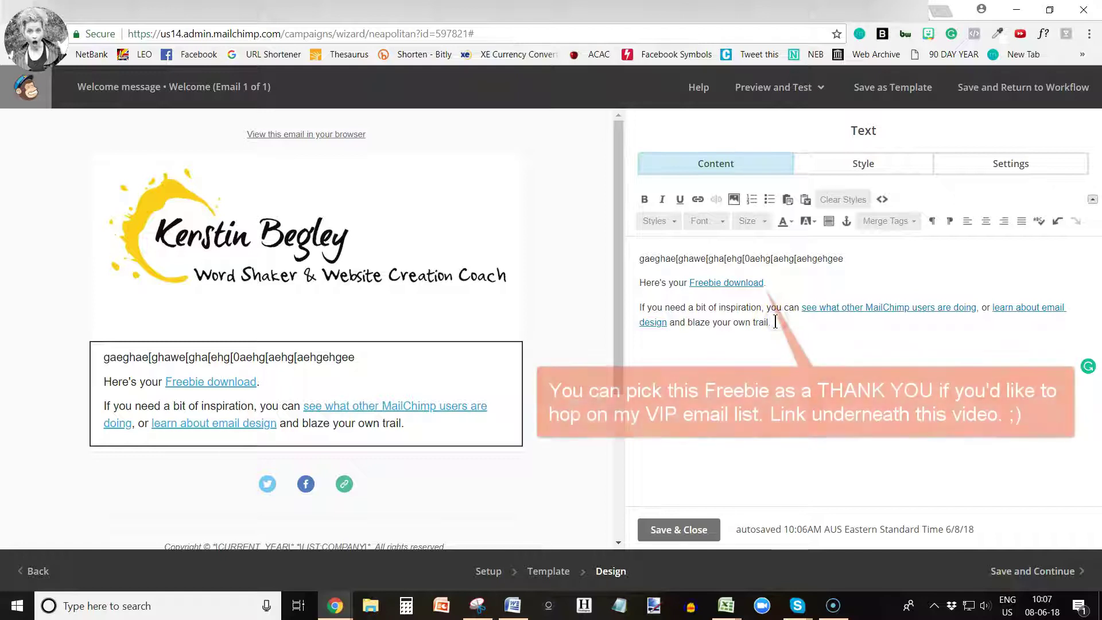
pyautogui.moveTo(774, 320); pyautogui.dragTo(614, 310)
pyautogui.write('gkhE[GOAHEAO[EHGAWG')
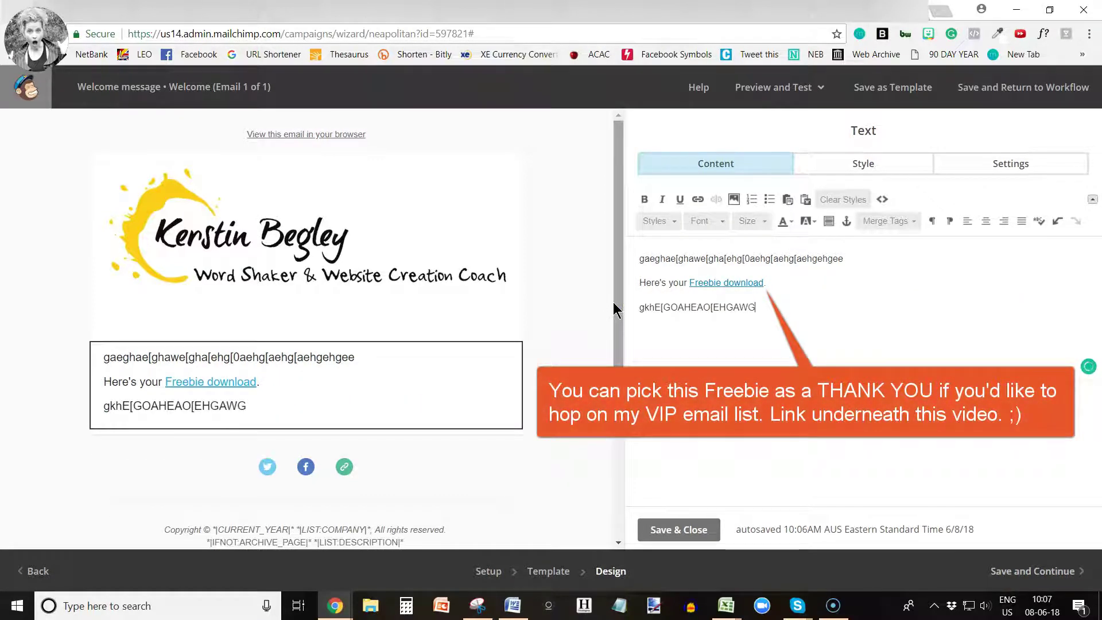
# Add the closing line "Chat soon." below the last filler paragraph
pyautogui.press('Return')
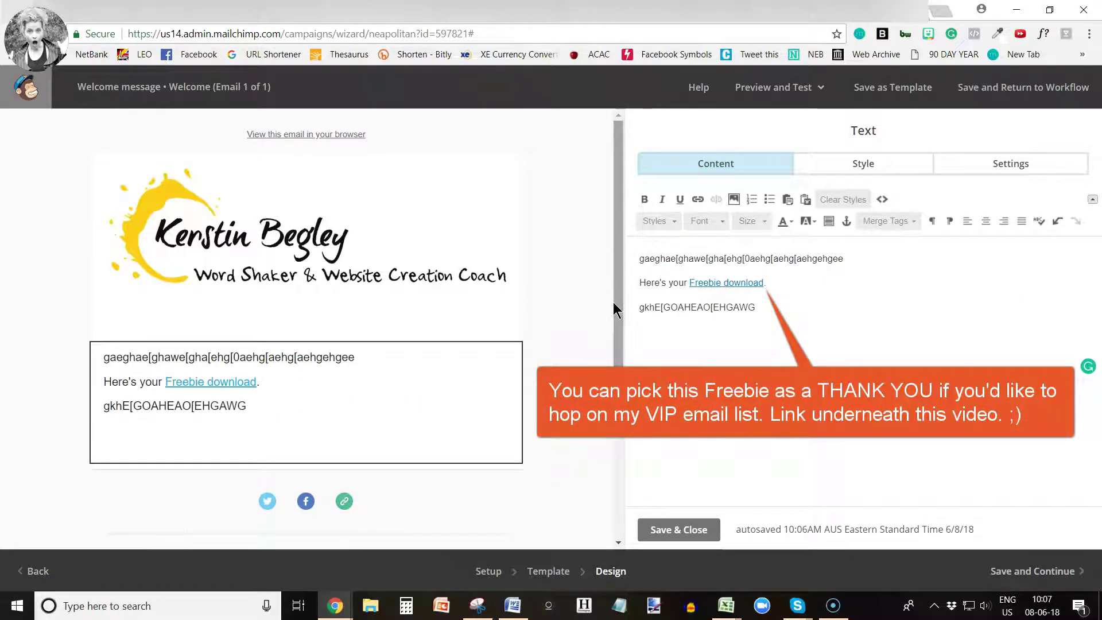
pyautogui.write('tA')
pyautogui.press('BackSpace')
pyautogui.press('BackSpace')
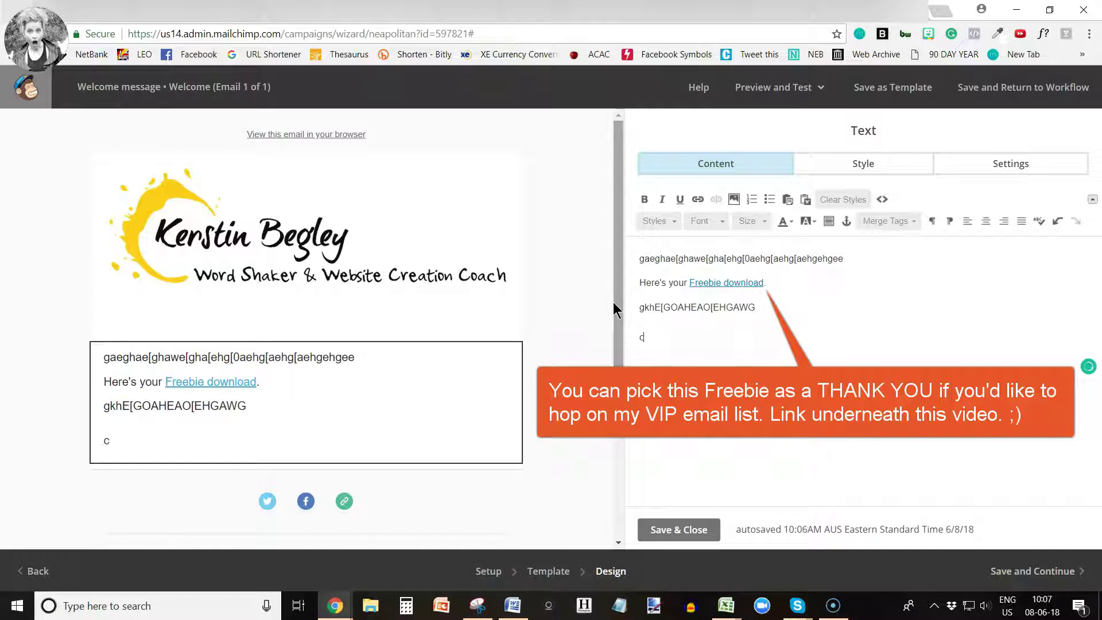
pyautogui.write('cHAT')
pyautogui.press('BackSpace')
pyautogui.press('BackSpace')
pyautogui.press('BackSpace')
pyautogui.press('BackSpace')
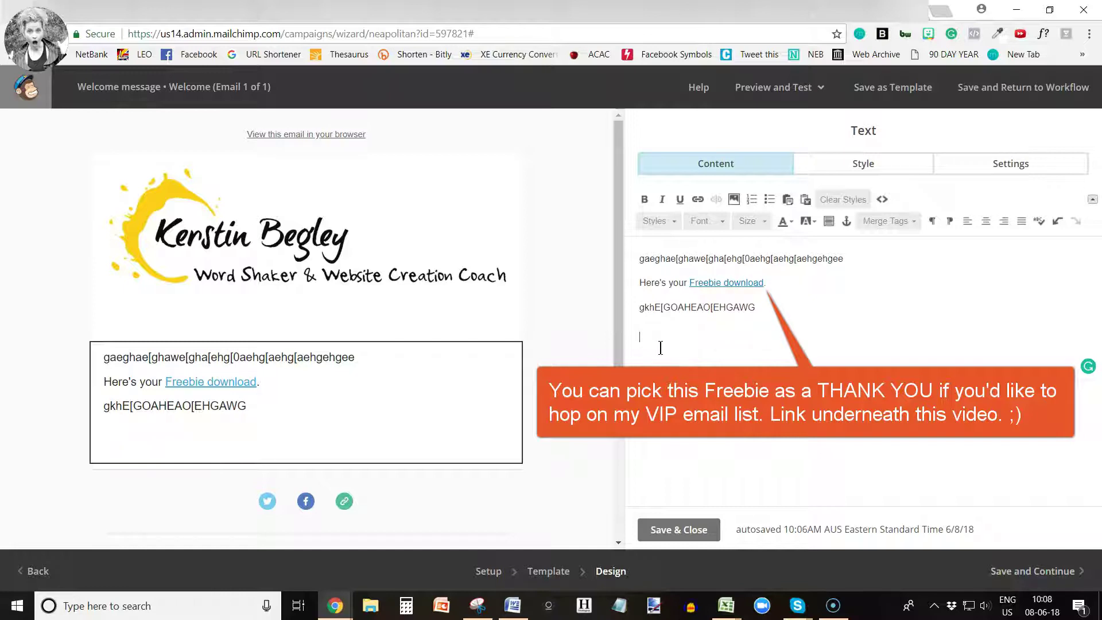
pyautogui.write('Chat soon.')
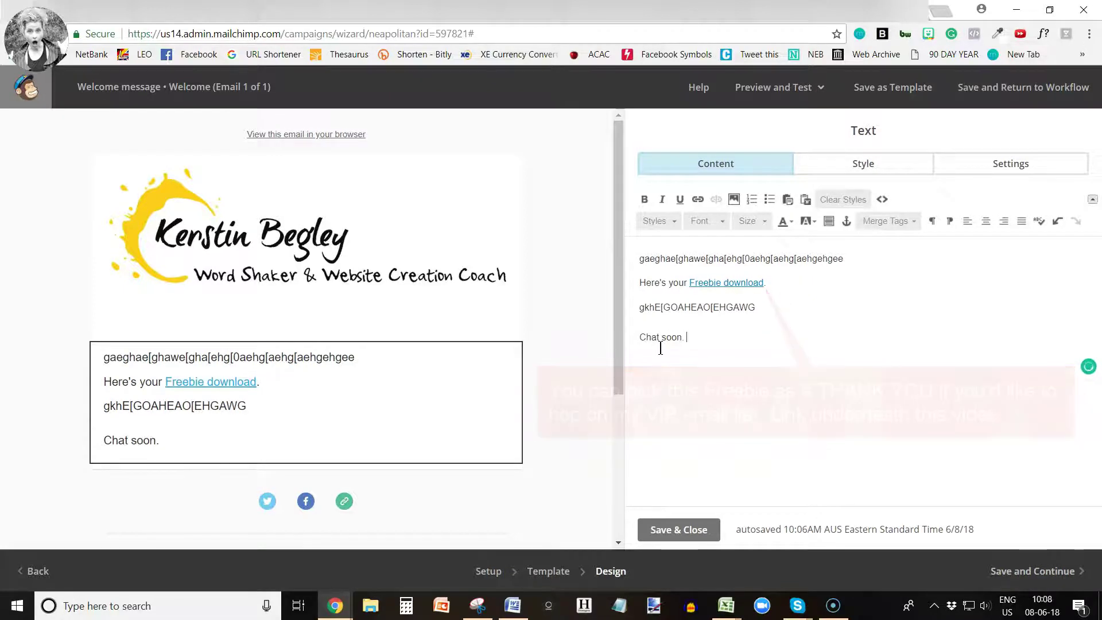
# Add the sign-off "Your Website Creation Coach and Click By Click Tech Nerd. 🤓" below "Chat soon.", leaving a blank line between them
pyautogui.press('Return')
pyautogui.press('Return')
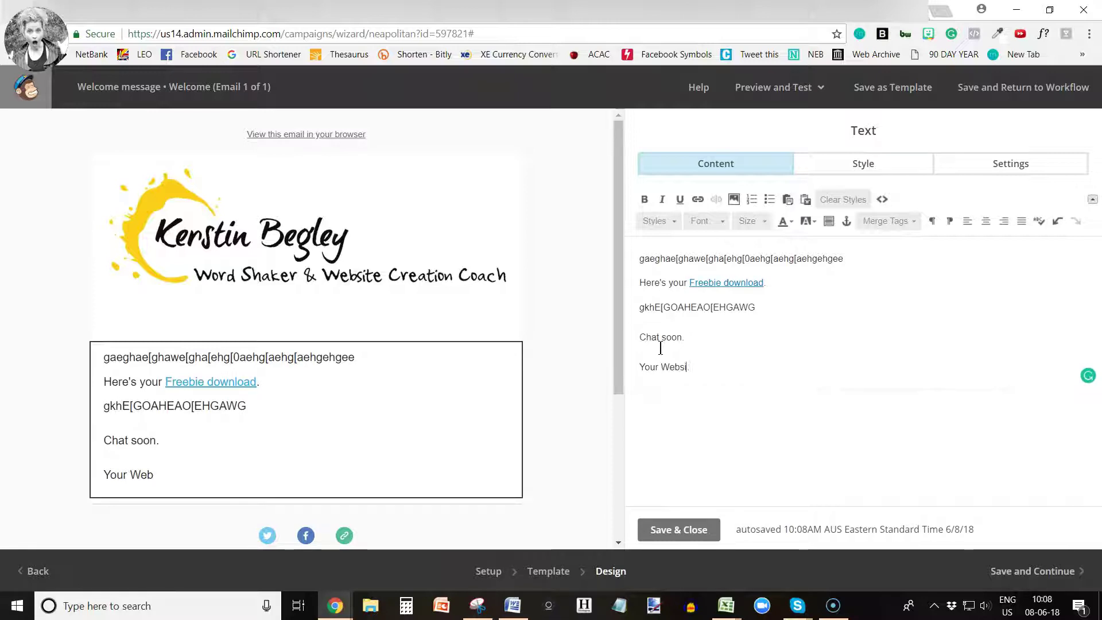
pyautogui.write('Your Website Creation Coach')
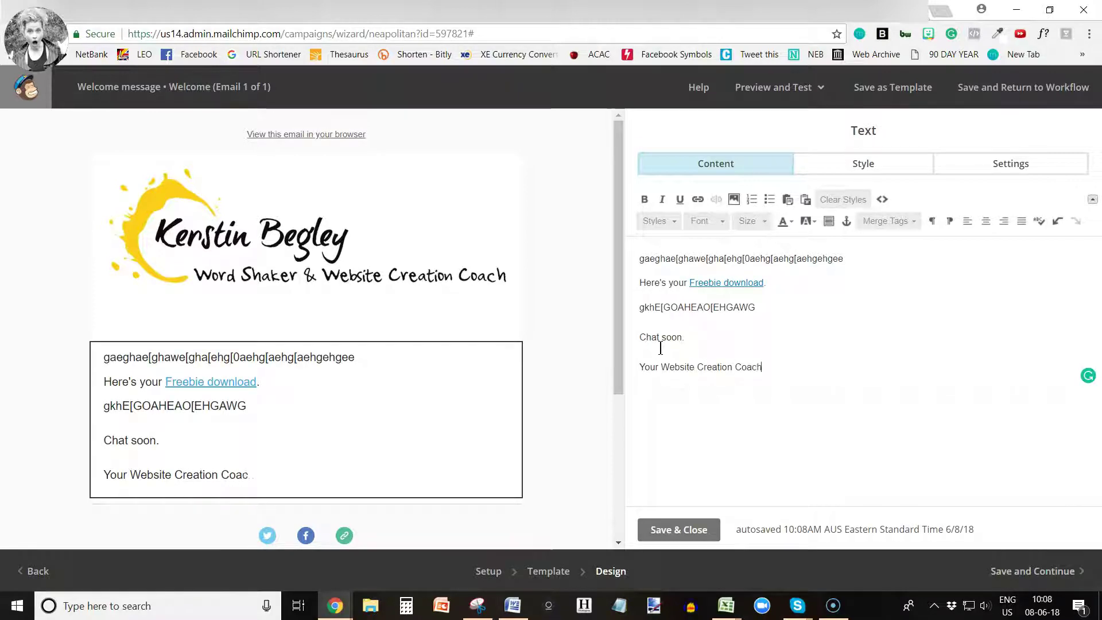
pyautogui.write(' and Click By ')
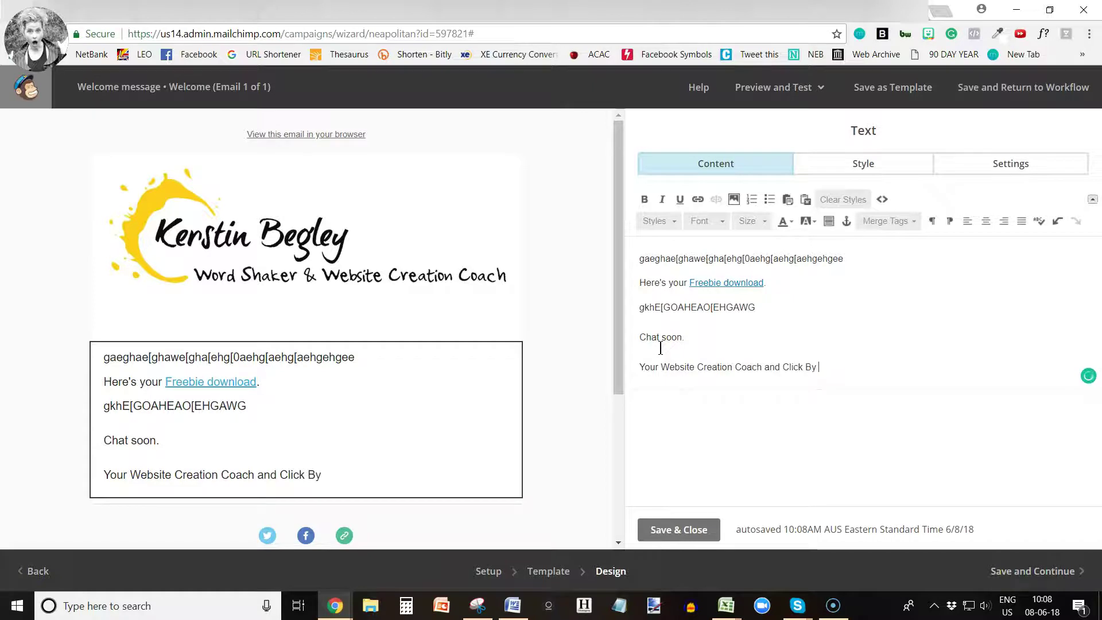
pyautogui.write('Click Tech Ner')
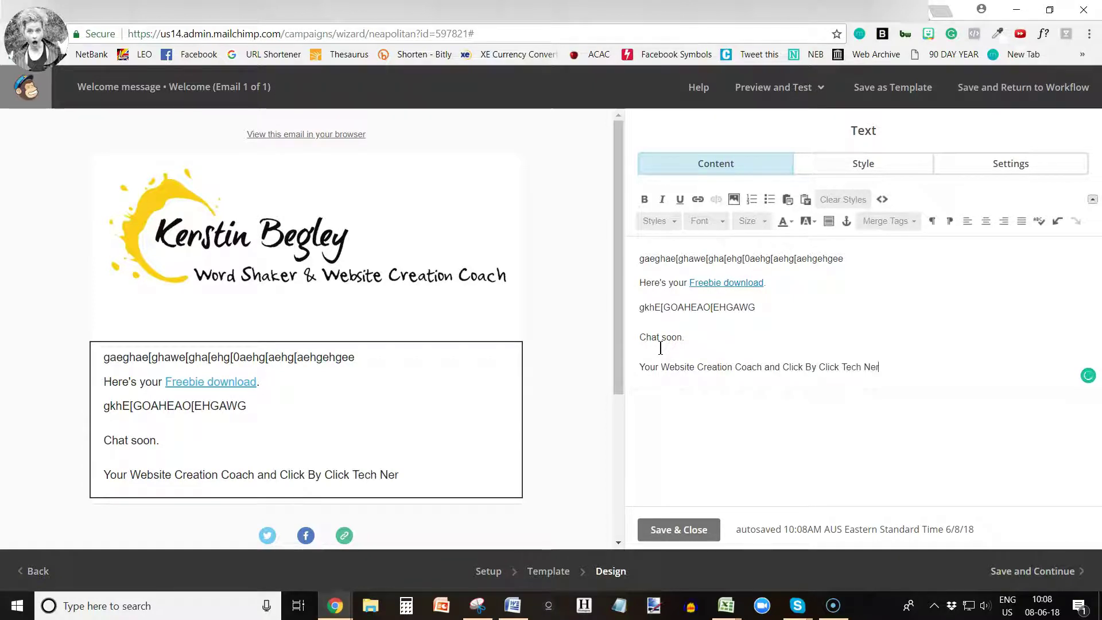
pyautogui.write('d.')
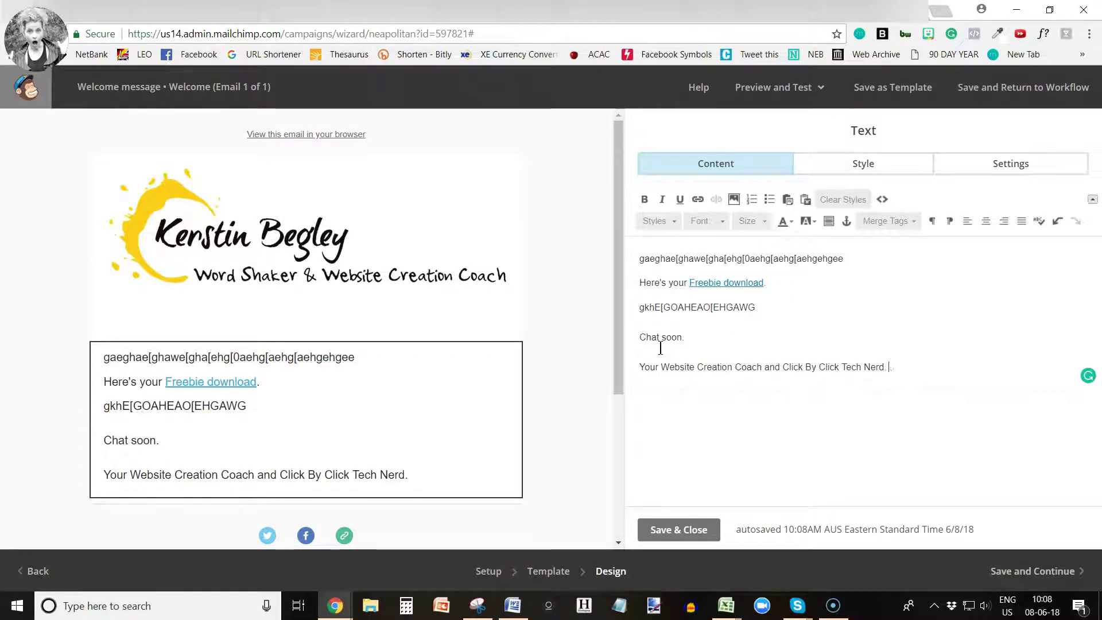
pyautogui.press('Return')
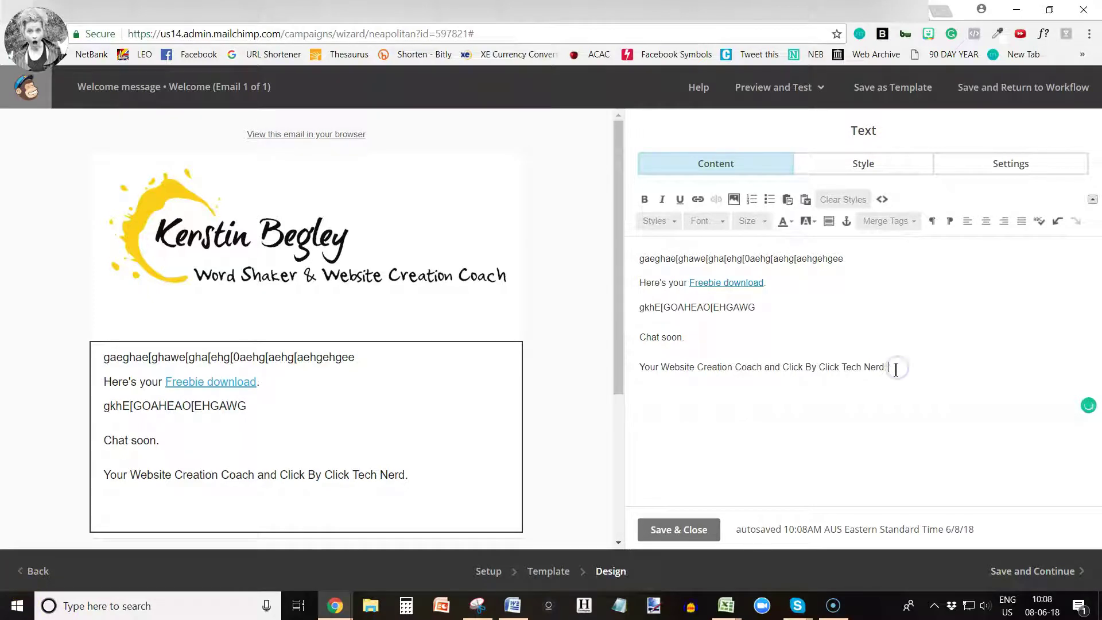
pyautogui.write('🤓')
# Choose the handwritten signature image from the uploaded files for a new line below the sign-off
pyautogui.press('Return')
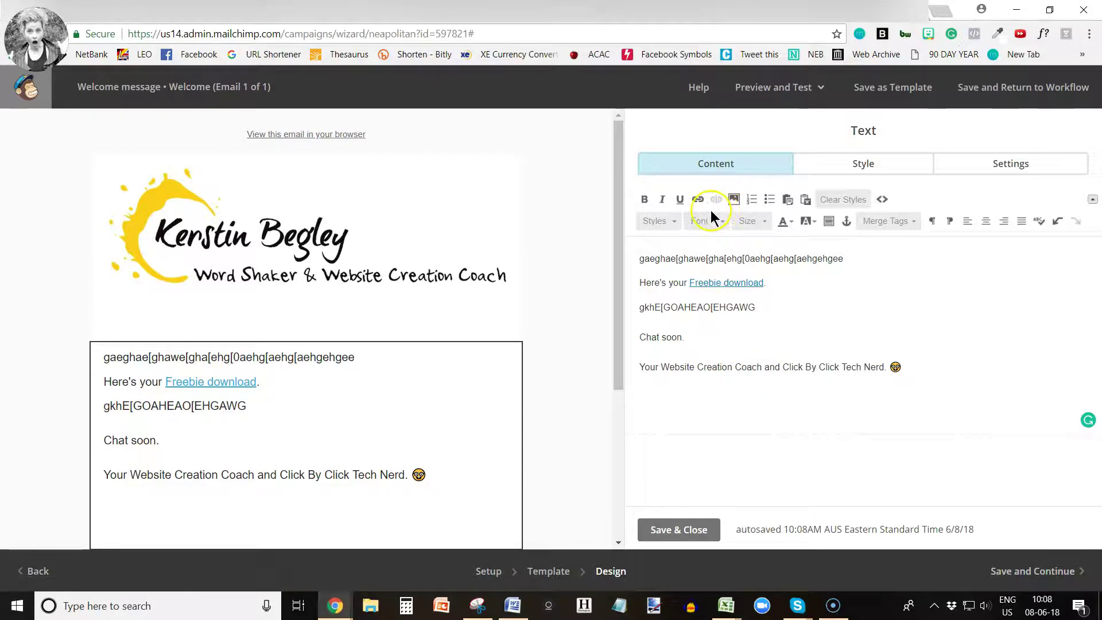
pyautogui.click(647, 398)
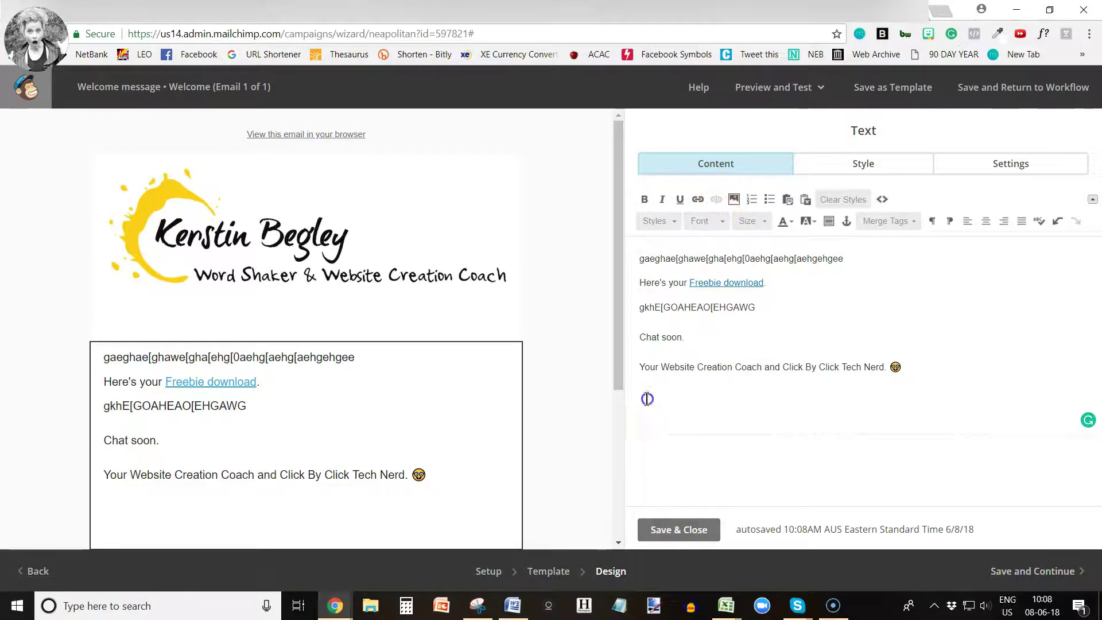
pyautogui.click(734, 199)
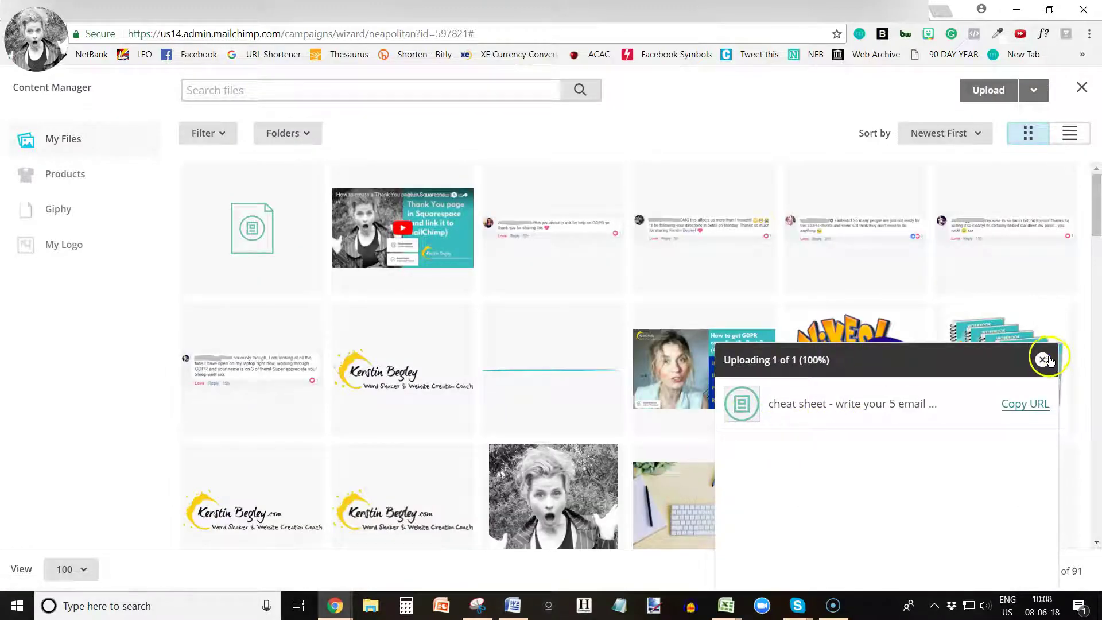
pyautogui.click(1041, 360)
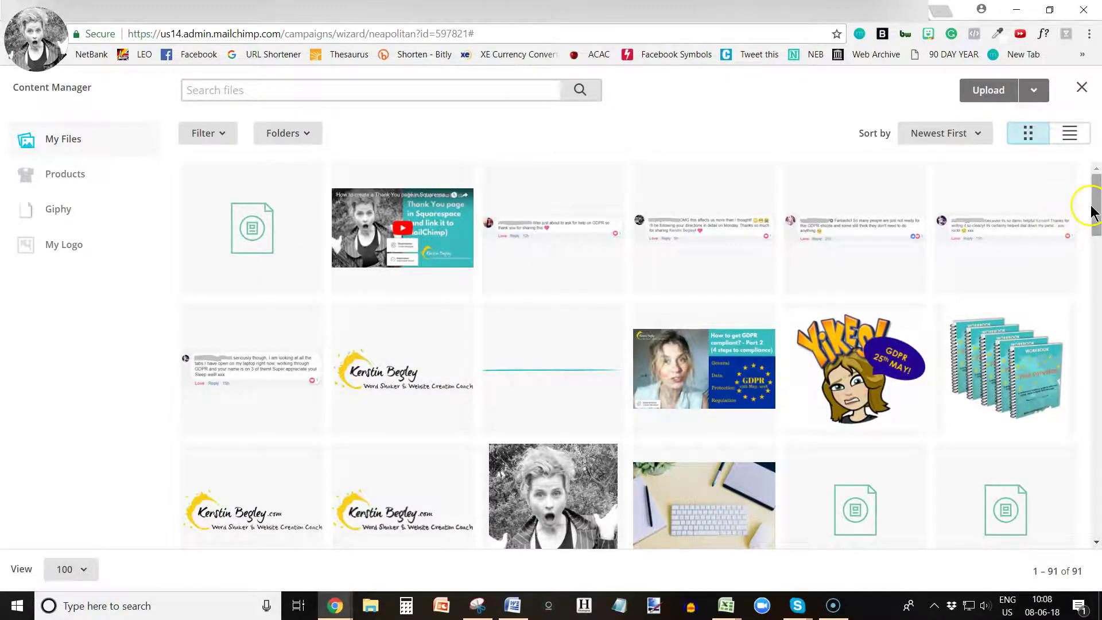
pyautogui.moveTo(1095, 209); pyautogui.dragTo(1096, 370)
pyautogui.click(252, 344)
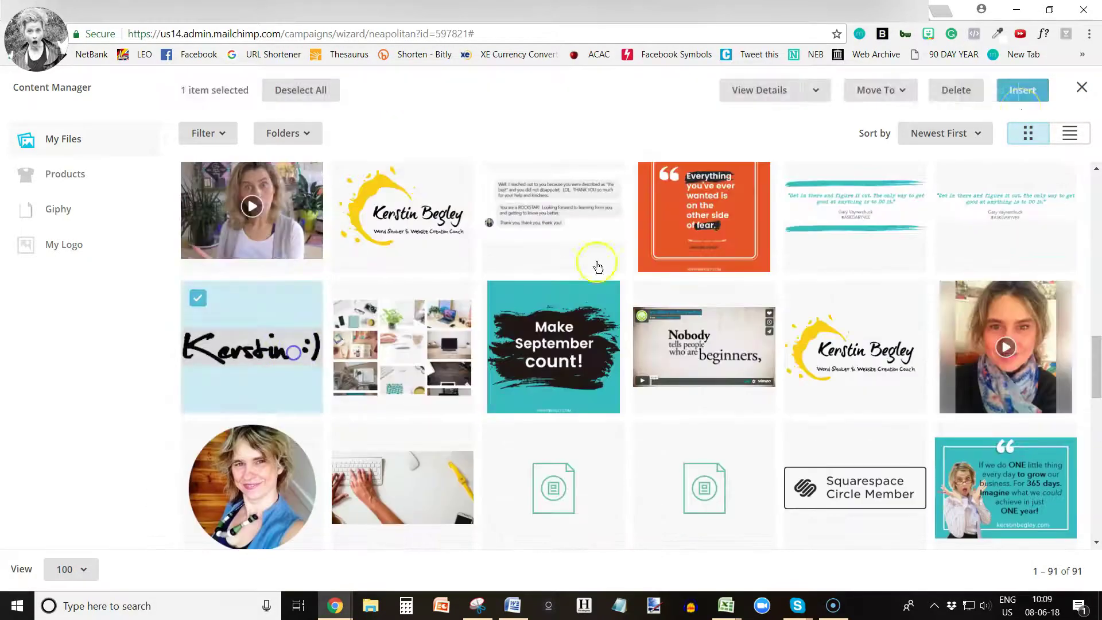
pyautogui.click(1033, 98)
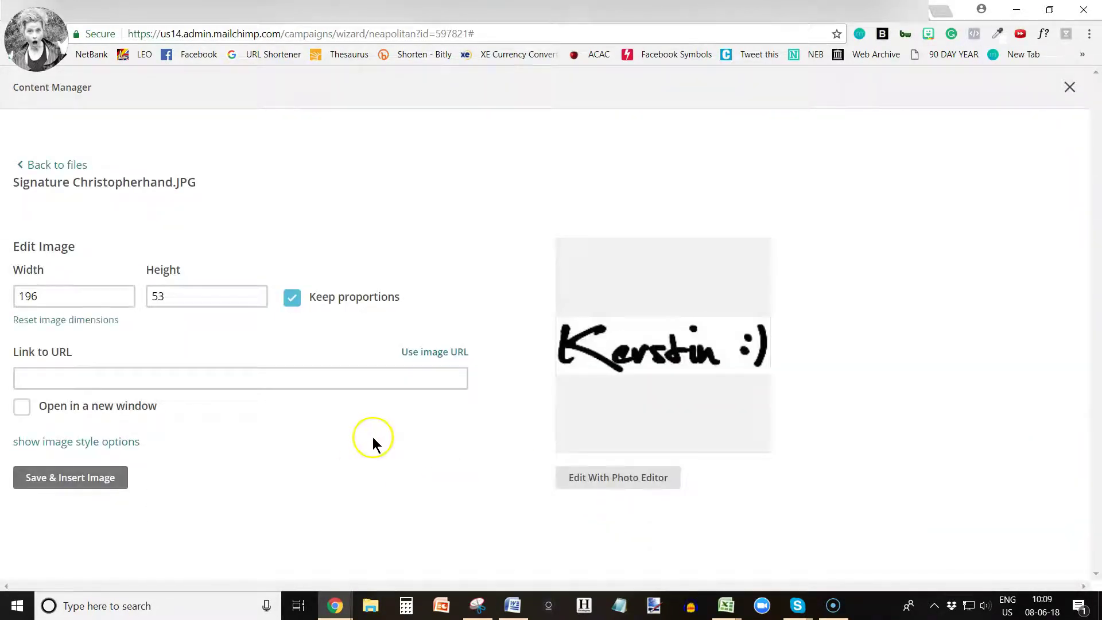
# Link the signature image to the coach's website address, set it to open in a new window, and save and insert the image
pyautogui.click(64, 295)
pyautogui.click(38, 376)
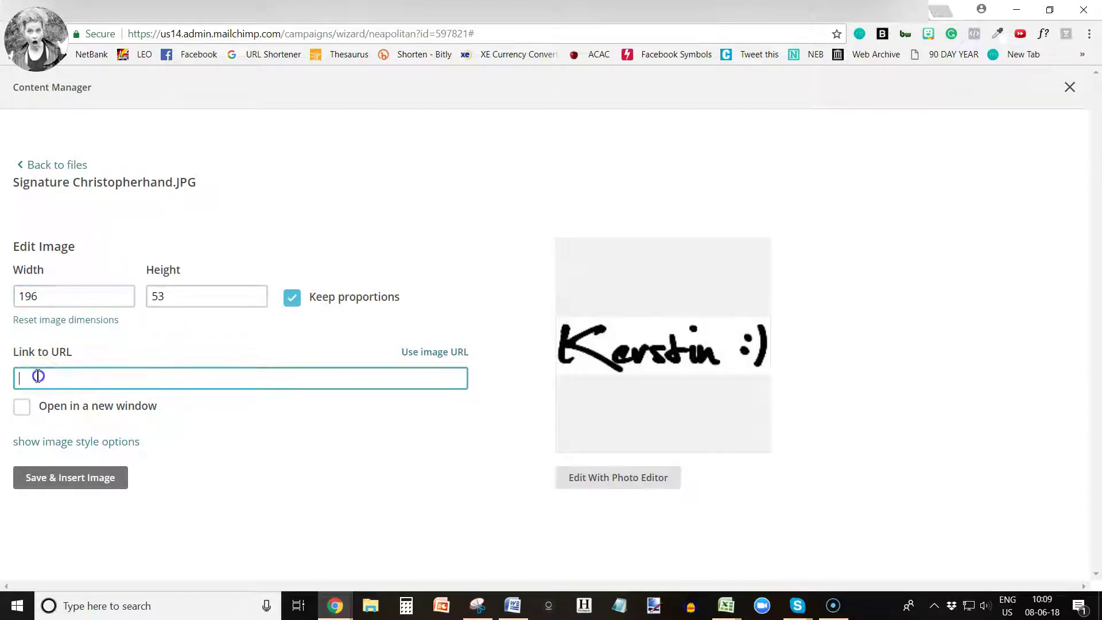
pyautogui.click(100, 379)
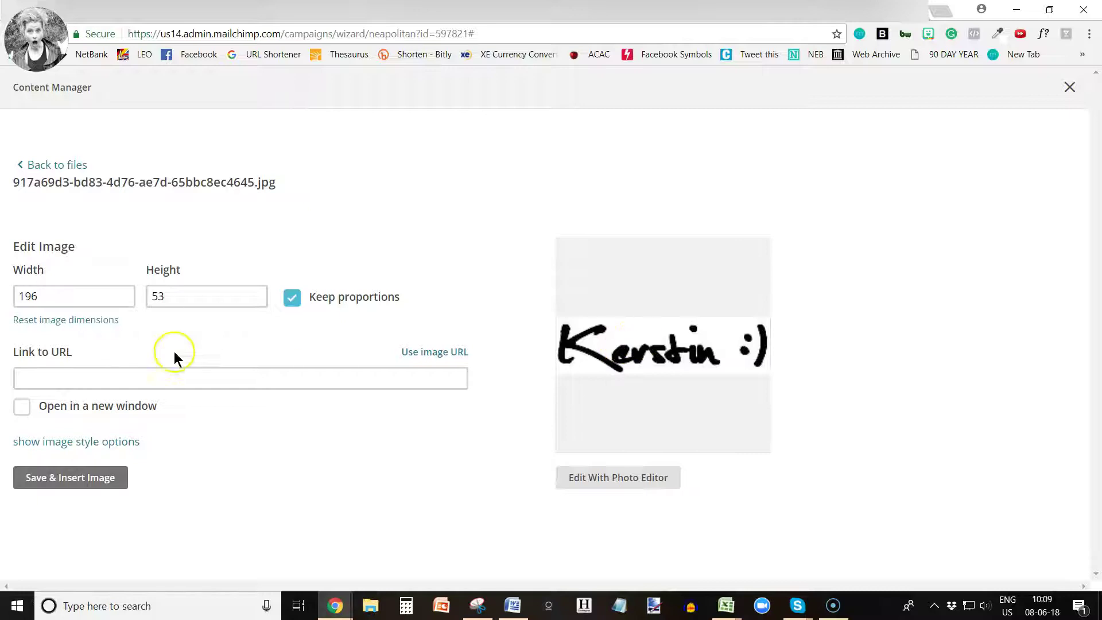
pyautogui.click(151, 381)
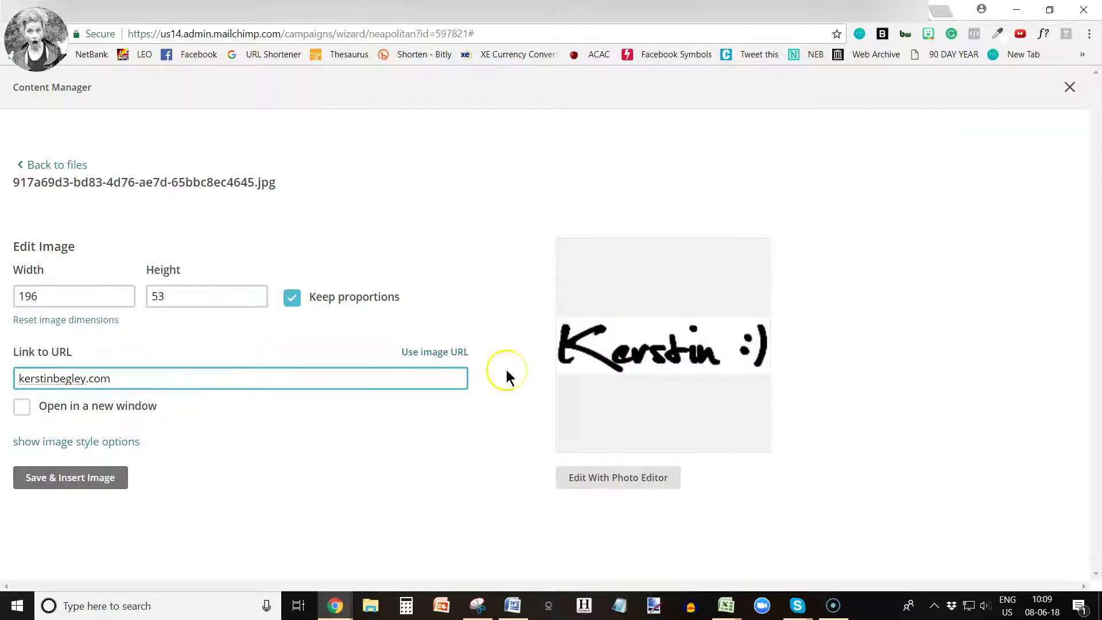
pyautogui.click(24, 408)
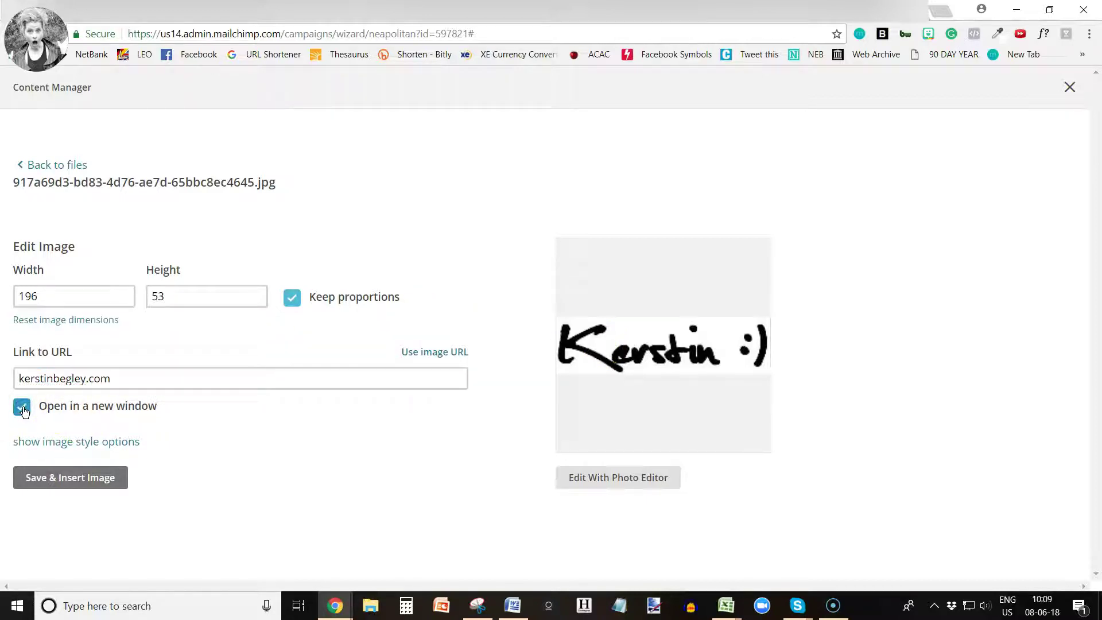
pyautogui.click(79, 493)
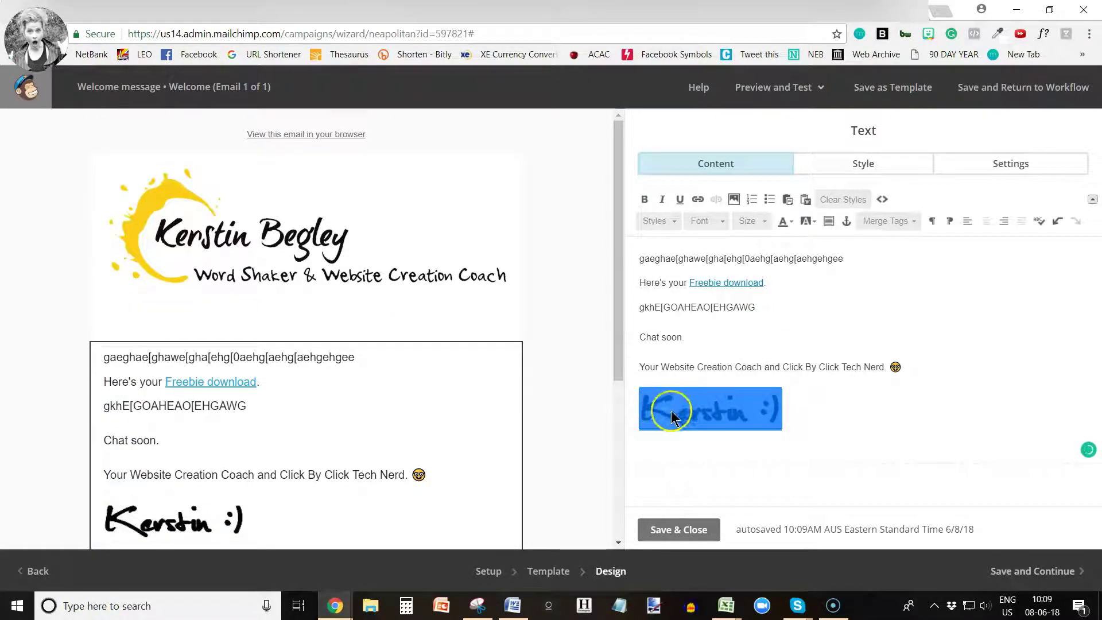
# Below the signature add "Check out my website ...." and the line "P.S.: Here are the quick links to my FREE Facebook community of Squarespace Newbies."
pyautogui.click(831, 432)
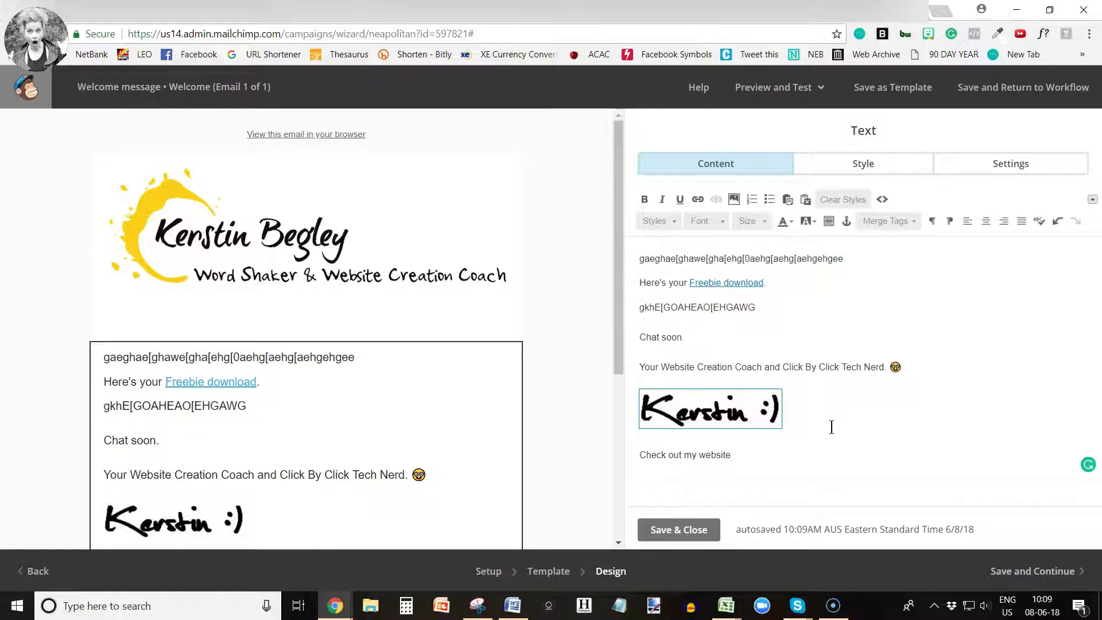
pyautogui.press('Return')
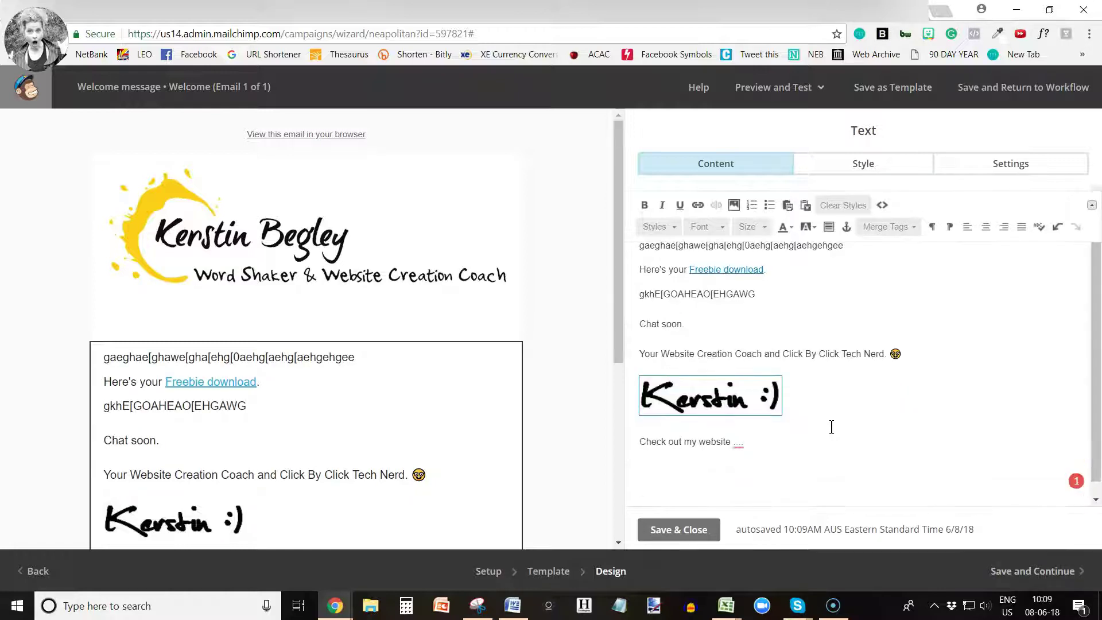
pyautogui.press('Return')
pyautogui.write('P')
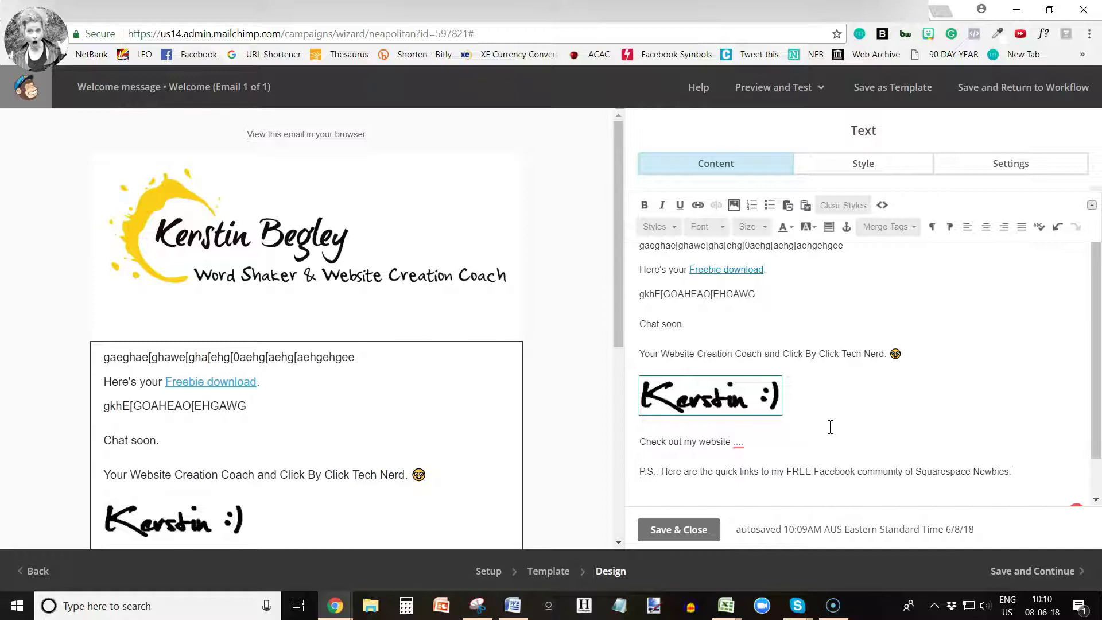
pyautogui.moveTo(916, 472); pyautogui.dragTo(1005, 473)
pyautogui.click(697, 205)
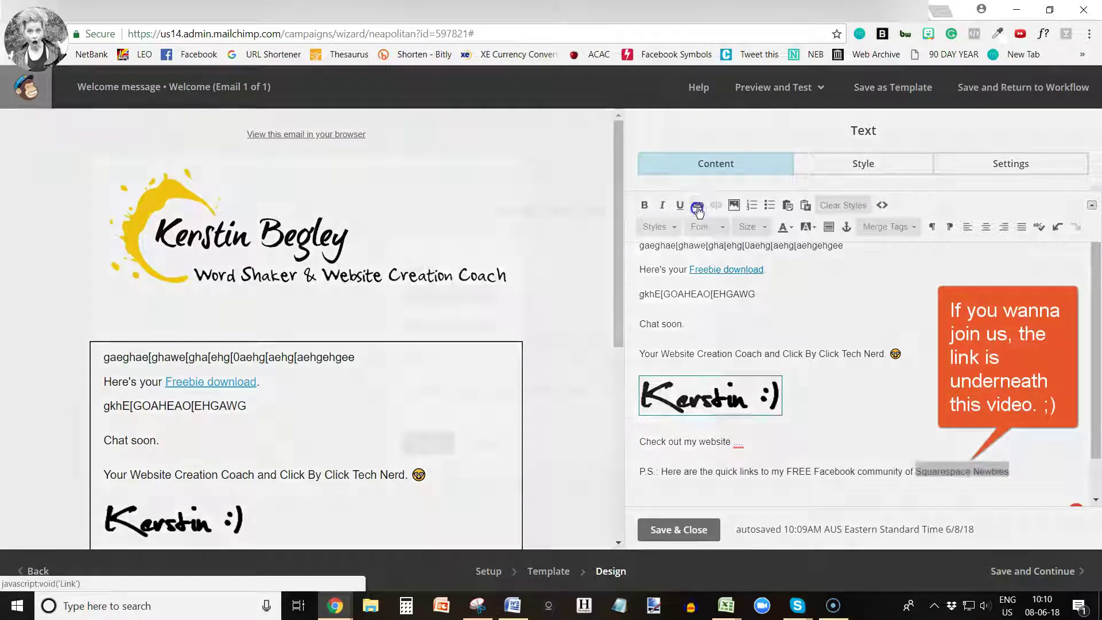
pyautogui.click(450, 352)
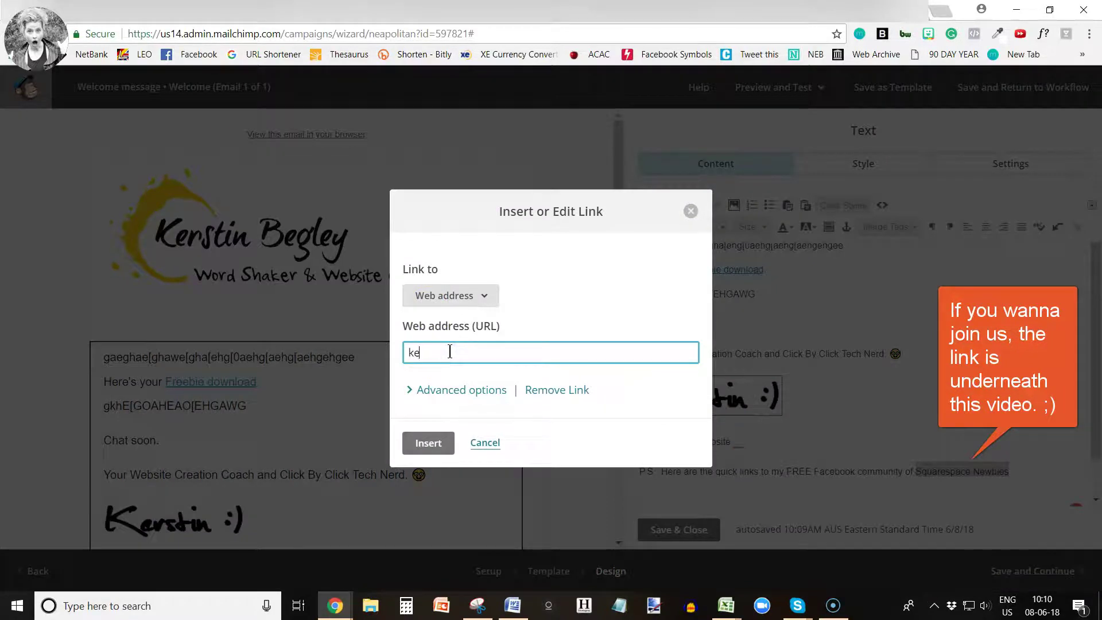
pyautogui.press('BackSpace')
pyautogui.press('BackSpace')
pyautogui.press('BackSpace')
pyautogui.press('BackSpace')
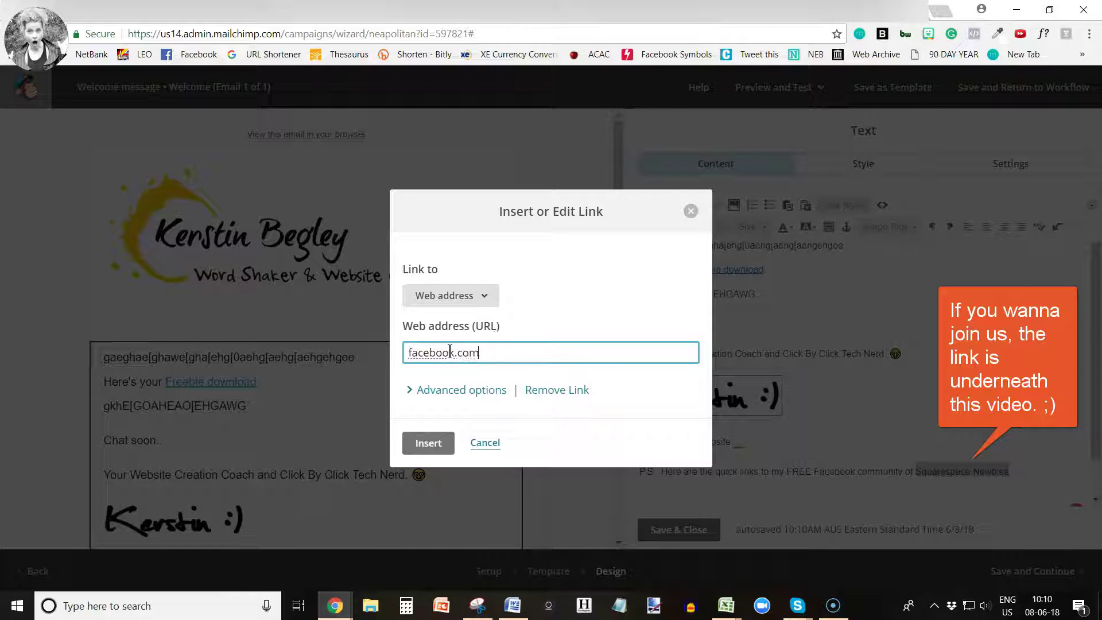
pyautogui.write('....')
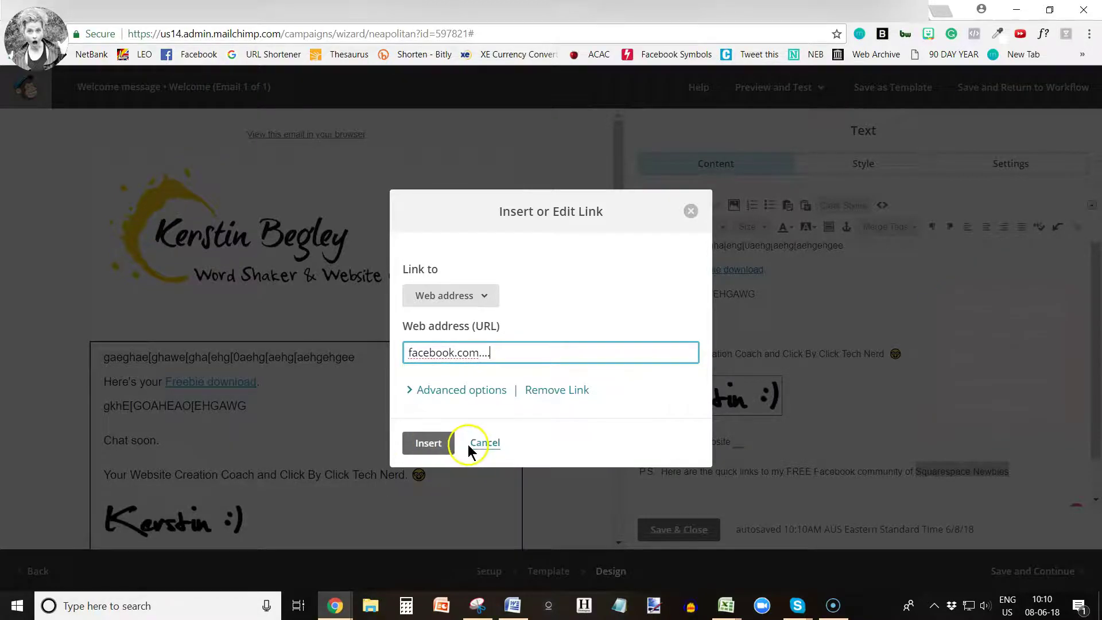
pyautogui.click(486, 442)
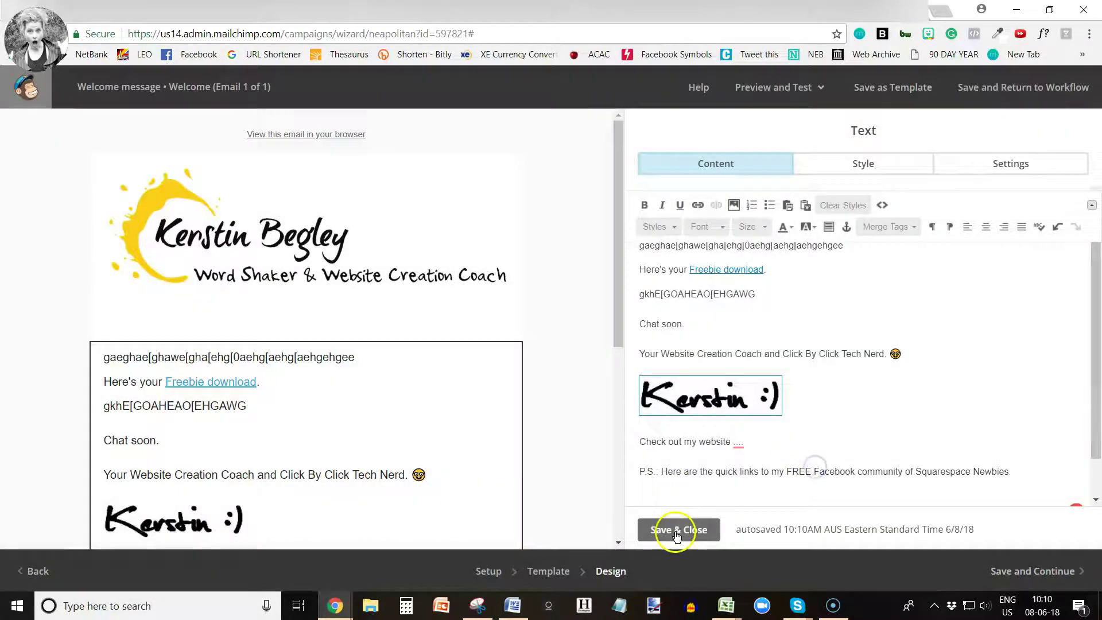
# Save the welcome email's text and design, and set its trigger delay to immediately after subscribers join the list
pyautogui.click(677, 528)
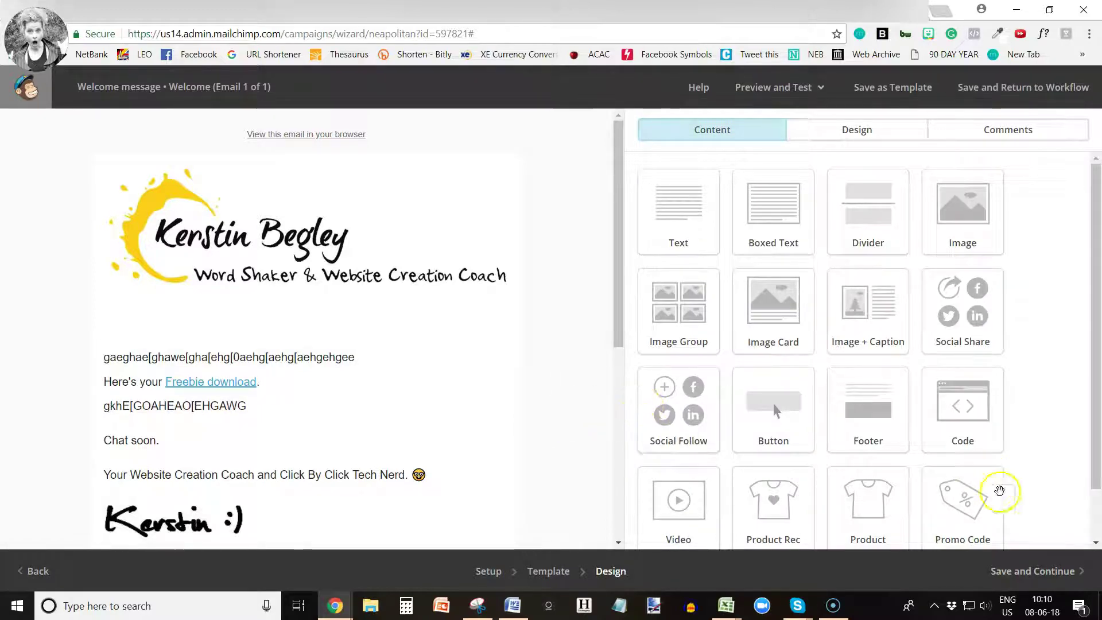
pyautogui.click(1020, 577)
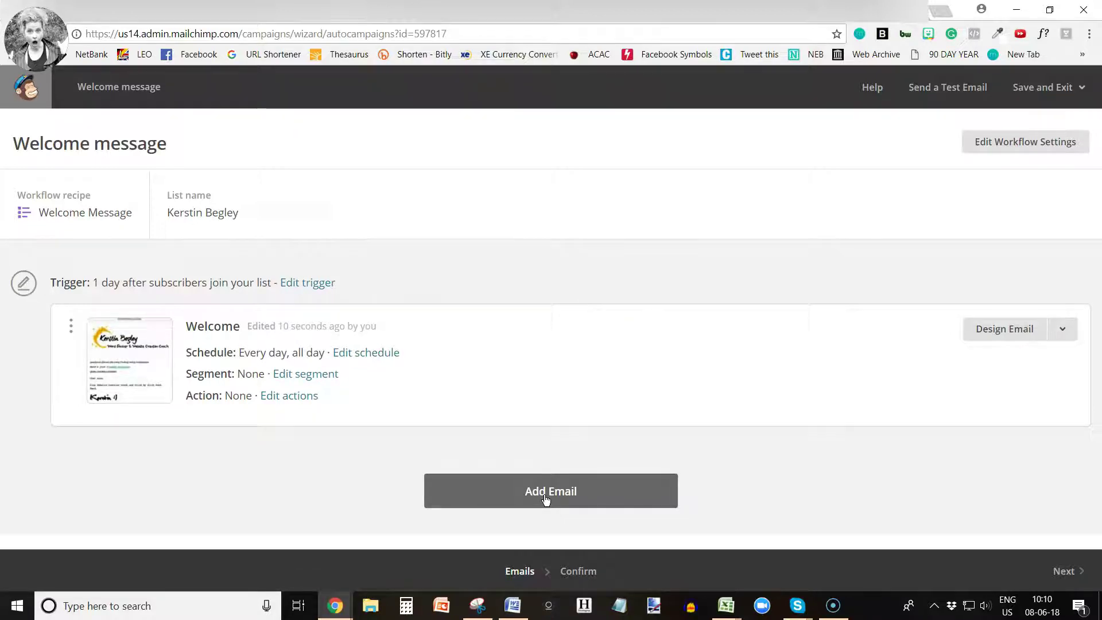
pyautogui.click(295, 286)
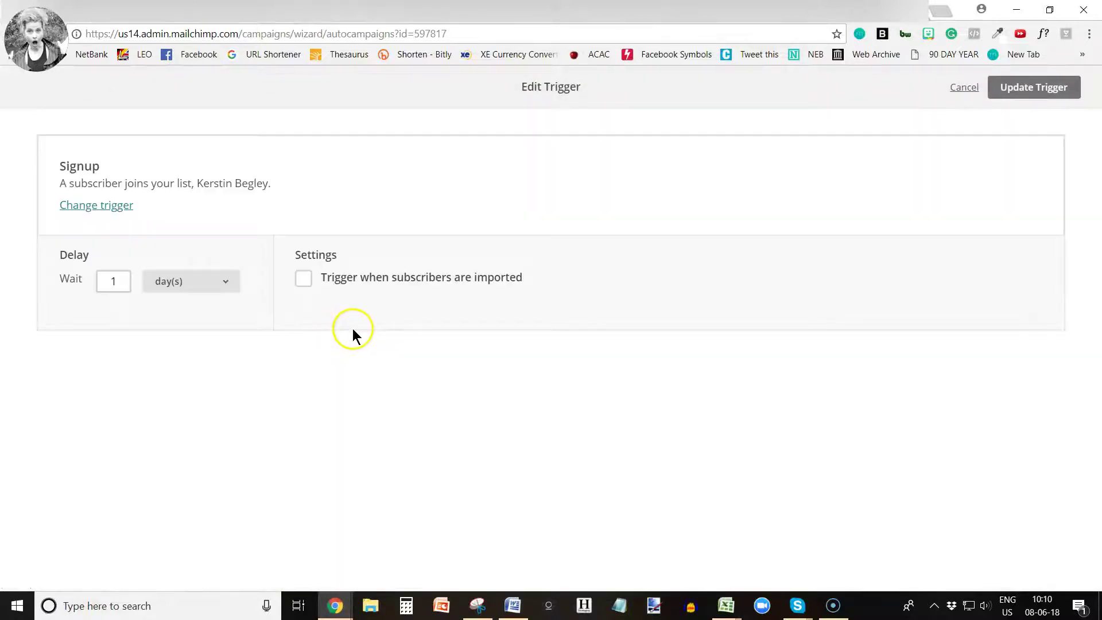
pyautogui.click(192, 282)
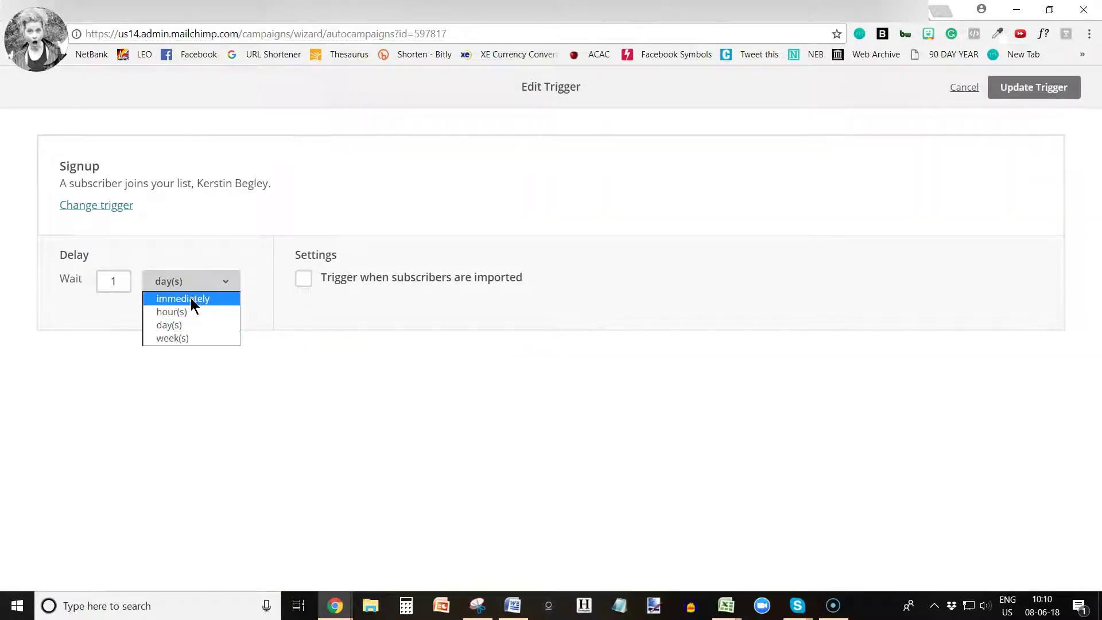
pyautogui.click(192, 300)
pyautogui.click(1035, 87)
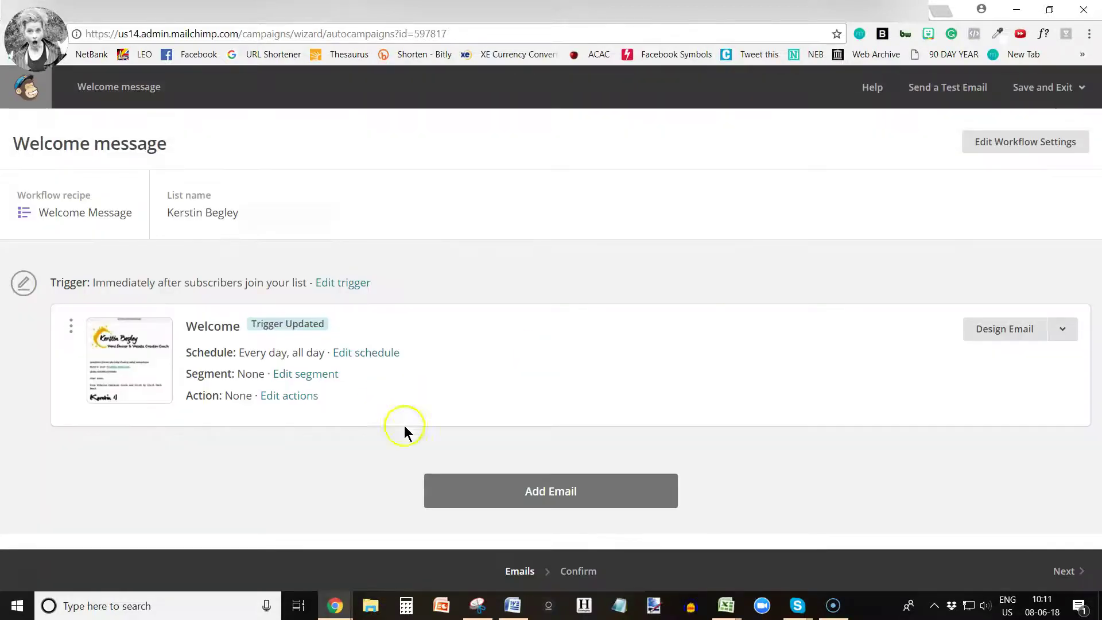
# Add a second email to the workflow and open it for designing
pyautogui.click(559, 494)
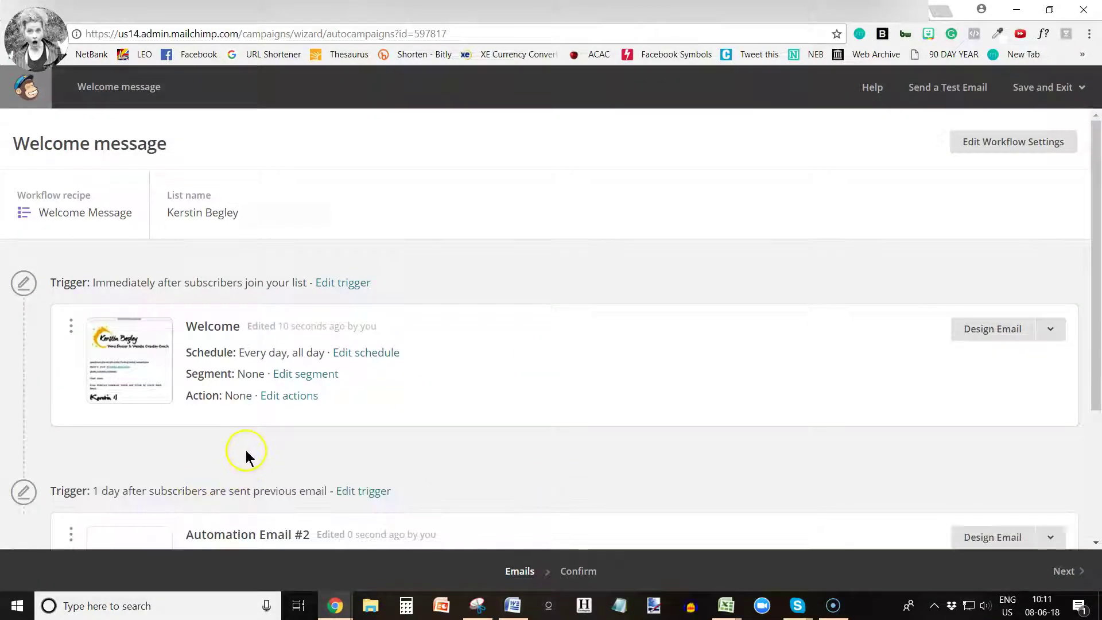
pyautogui.scroll(-3, 246, 453)
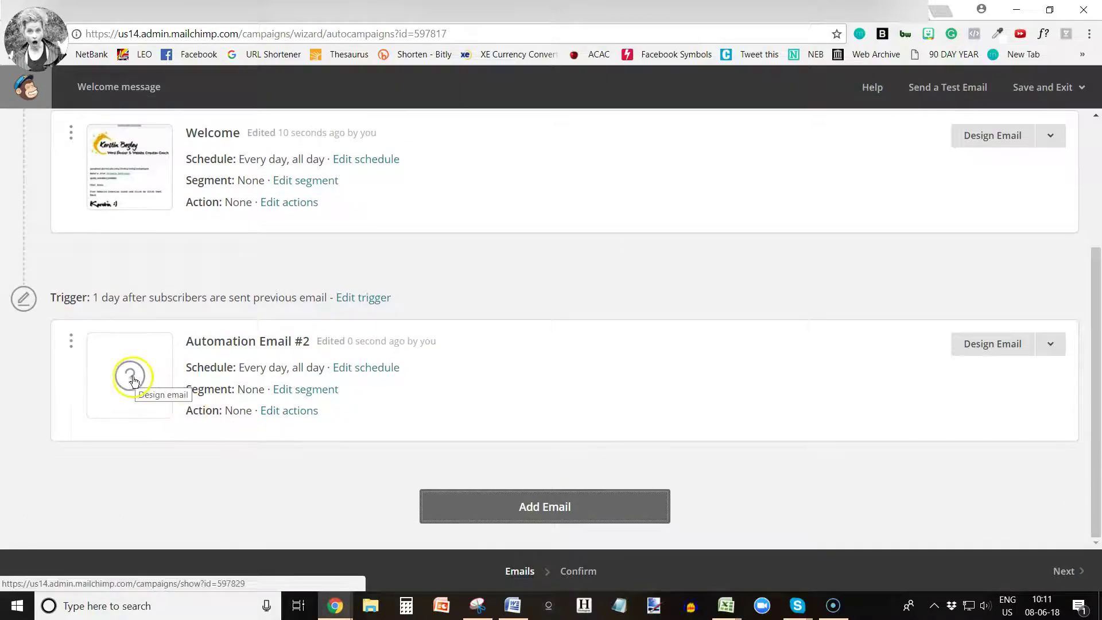
pyautogui.click(997, 344)
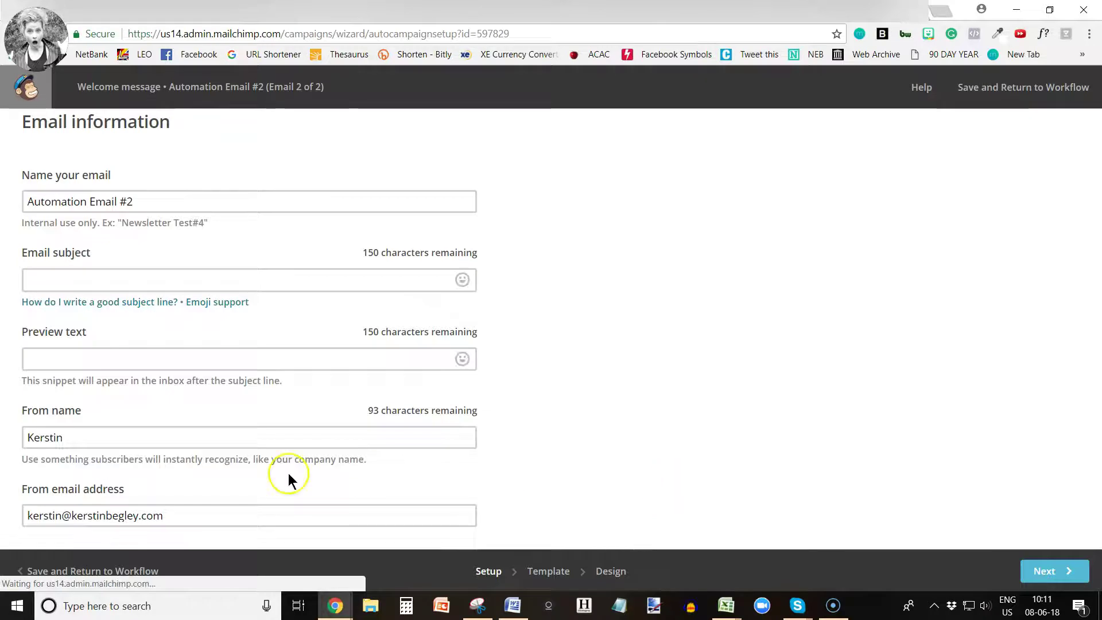
# Give Automation Email #2 the filler subject "a;giehaog[weg", keeping its name and leaving the preview text empty
pyautogui.click(195, 204)
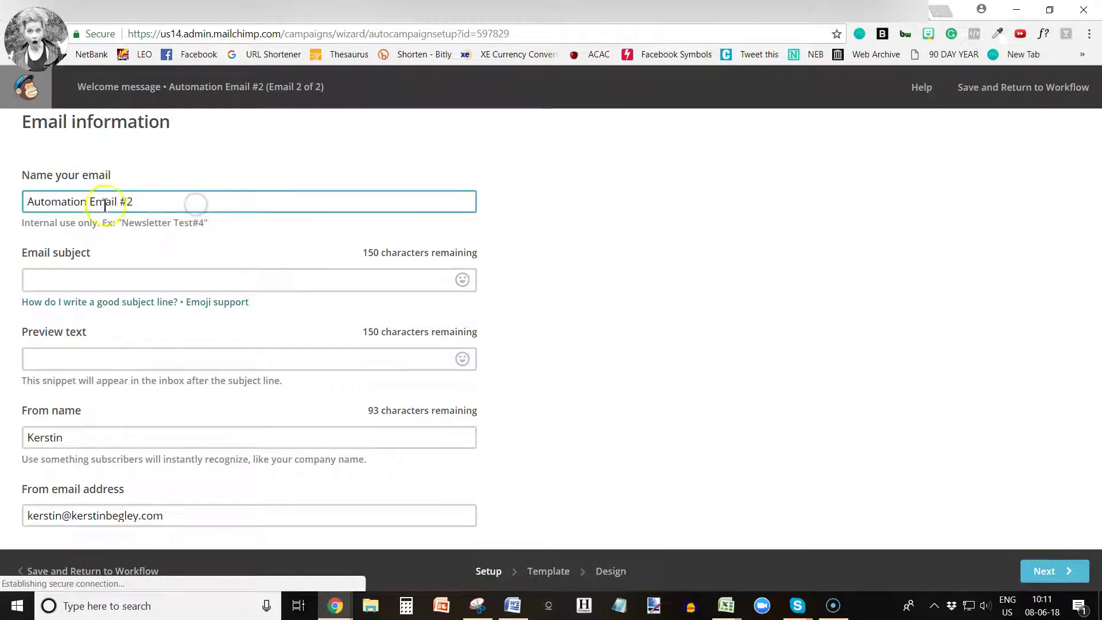
pyautogui.moveTo(175, 206); pyautogui.dragTo(8, 206)
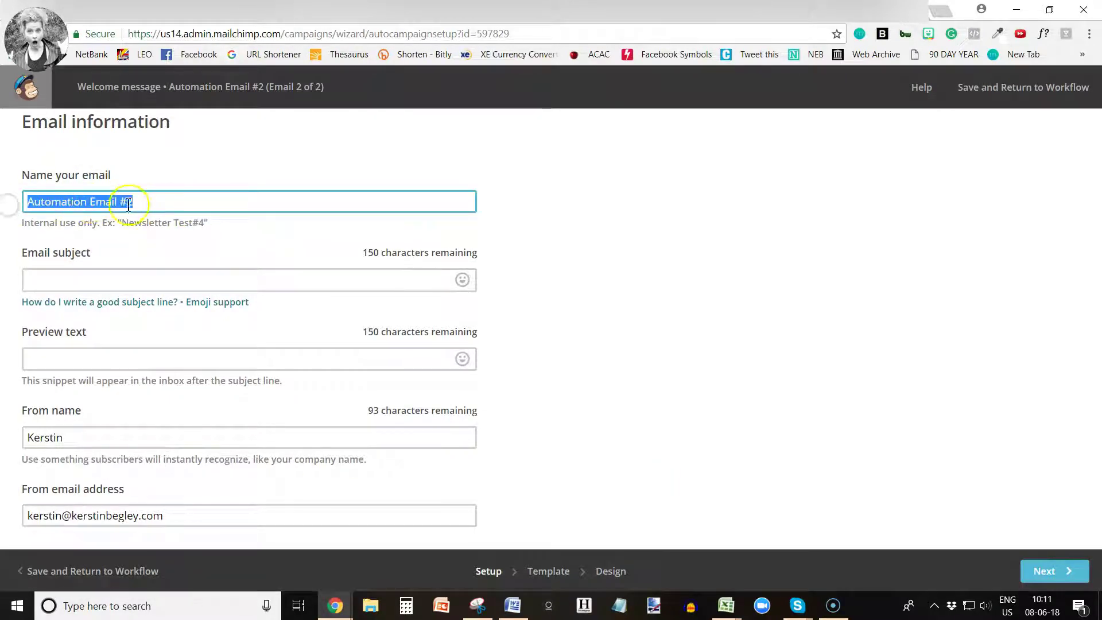
pyautogui.click(60, 278)
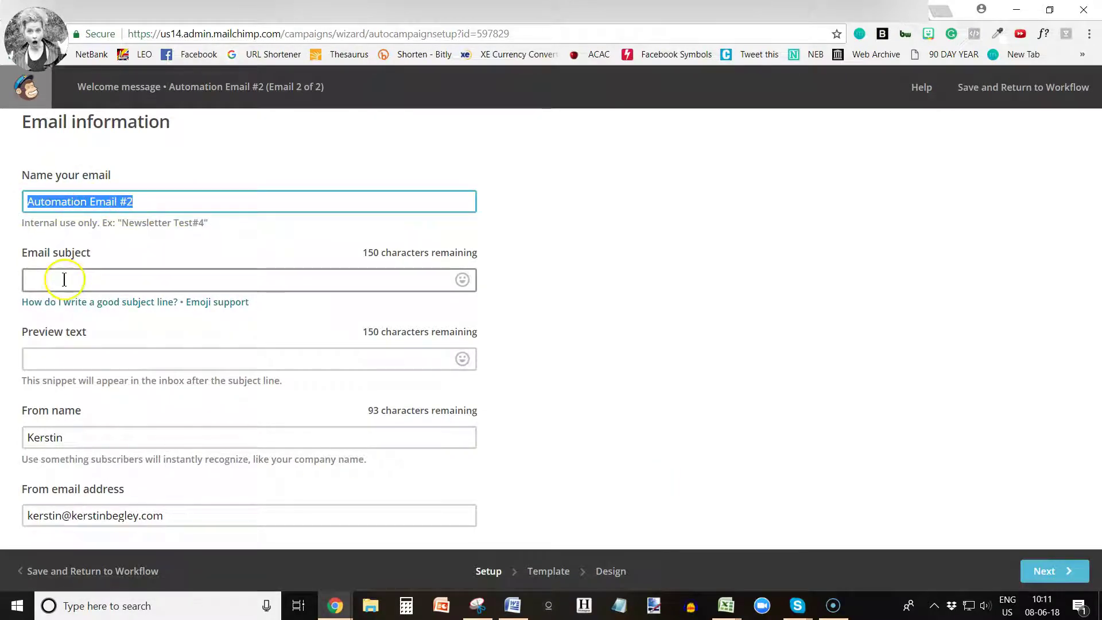
pyautogui.click(65, 352)
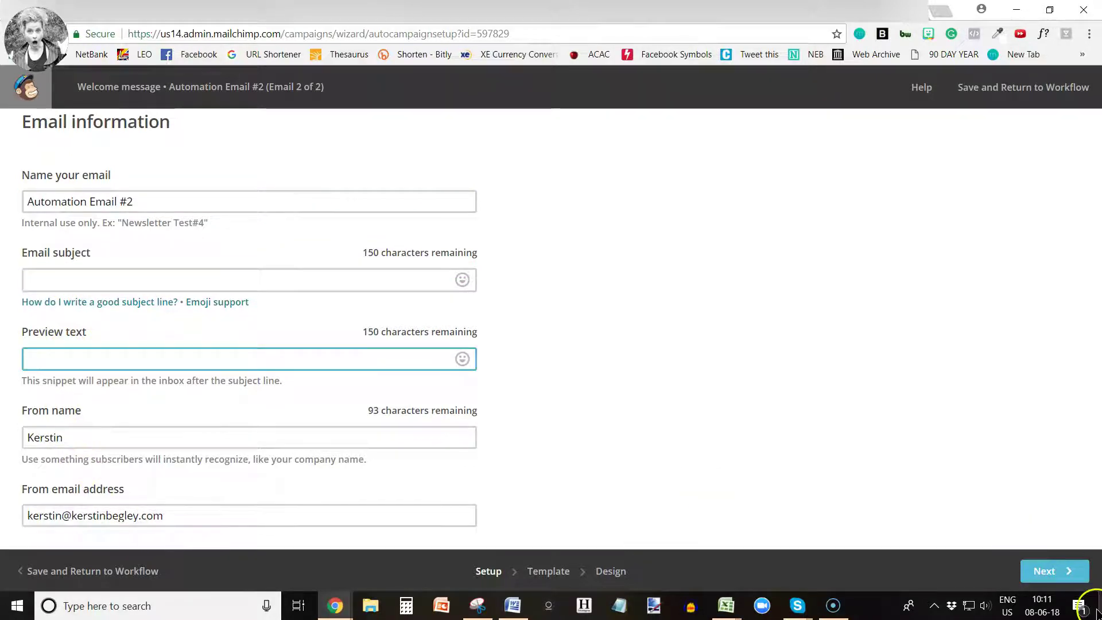
pyautogui.click(1041, 572)
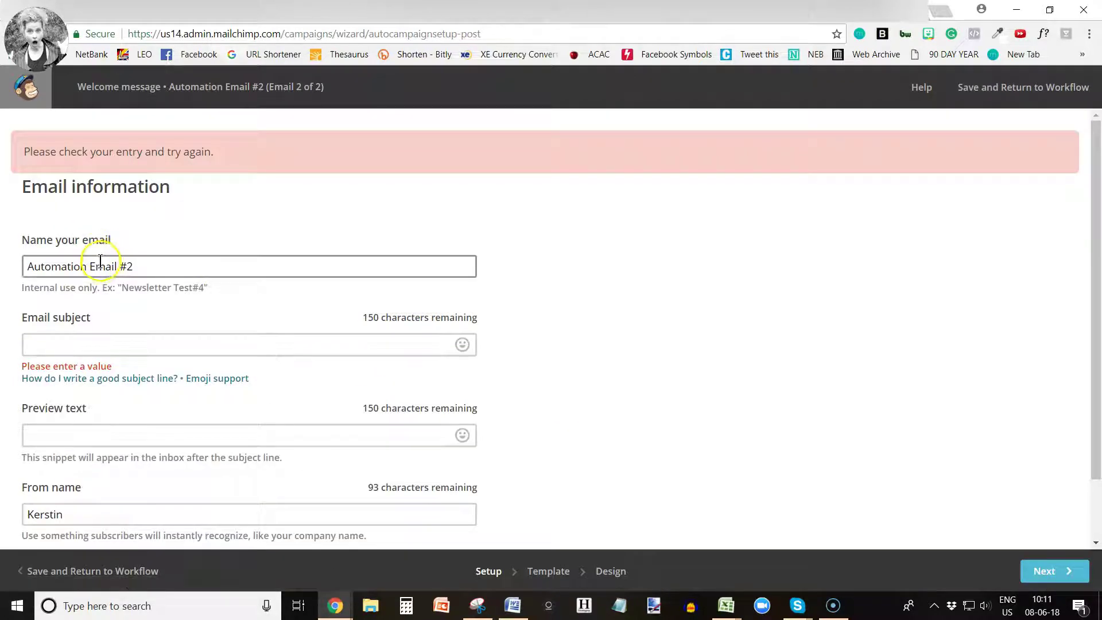
pyautogui.click(86, 342)
pyautogui.write('a;giehaog[weg')
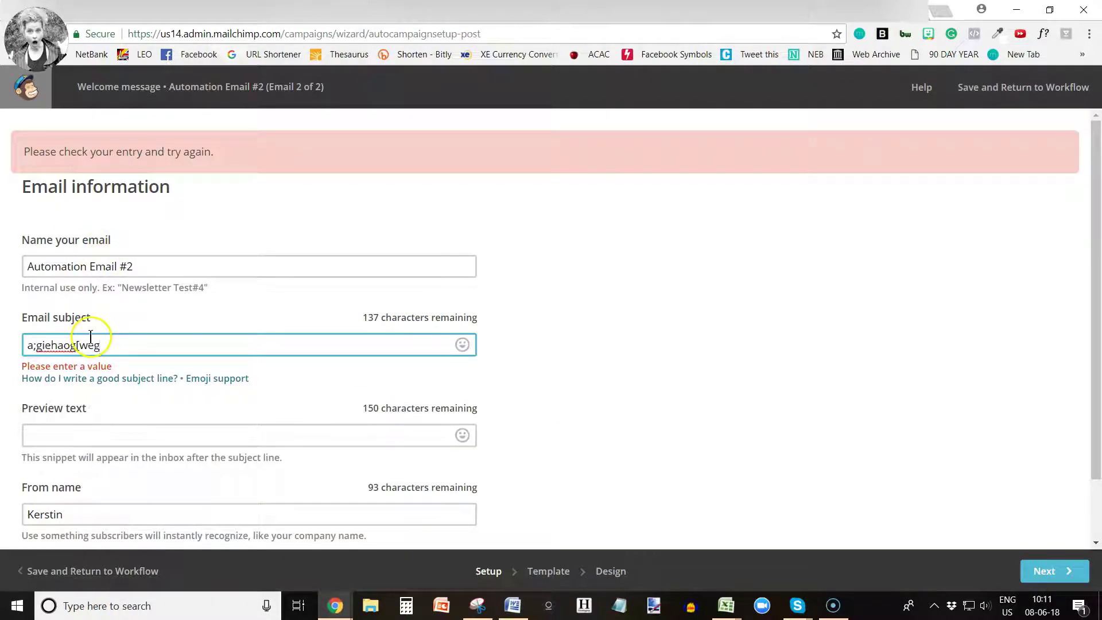
pyautogui.scroll(-1, 95, 425)
# Continue to the template selection and choose a Basic layout for Automation Email #2
pyautogui.click(1052, 571)
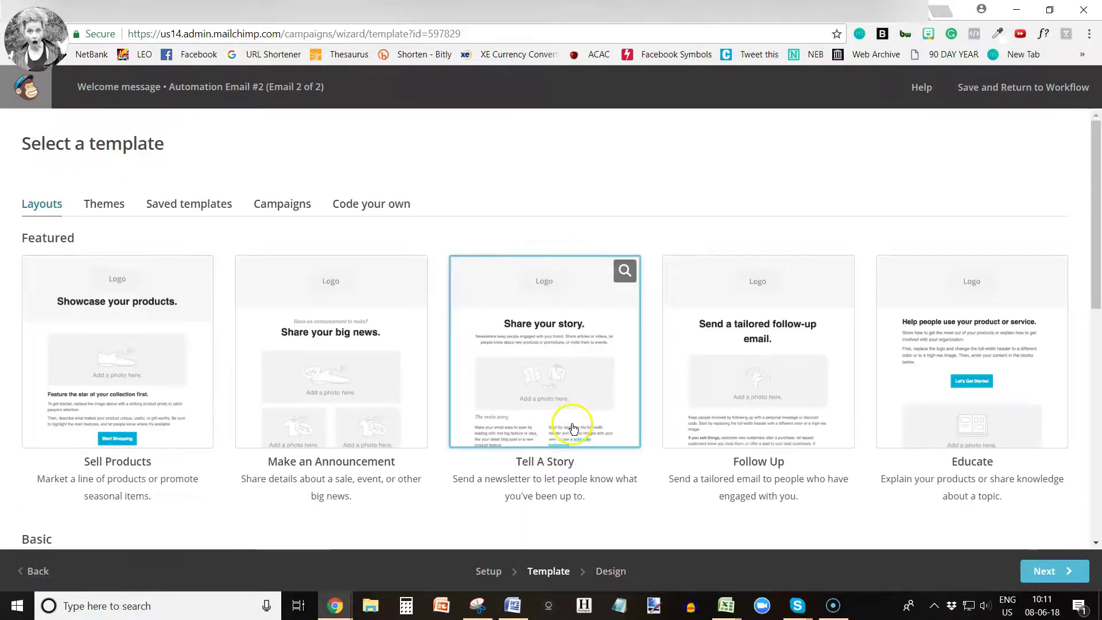
pyautogui.scroll(-4, 115, 369)
pyautogui.click(104, 391)
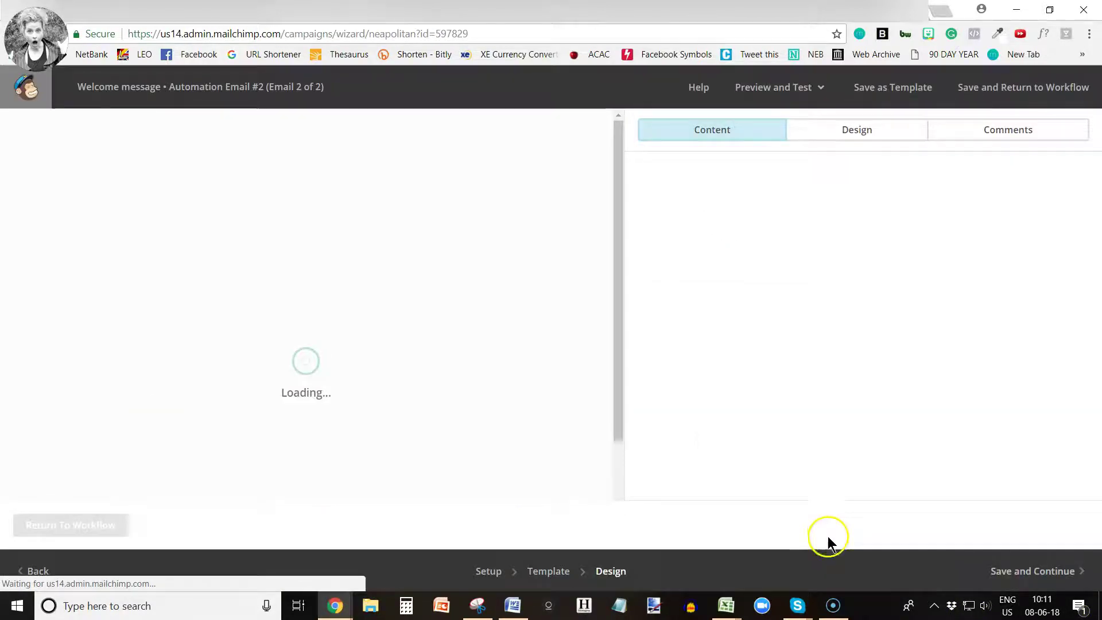
# Save Automation Email #2 with the template's default logo, text and footer blocks, and add a third email to the workflow
pyautogui.click(324, 204)
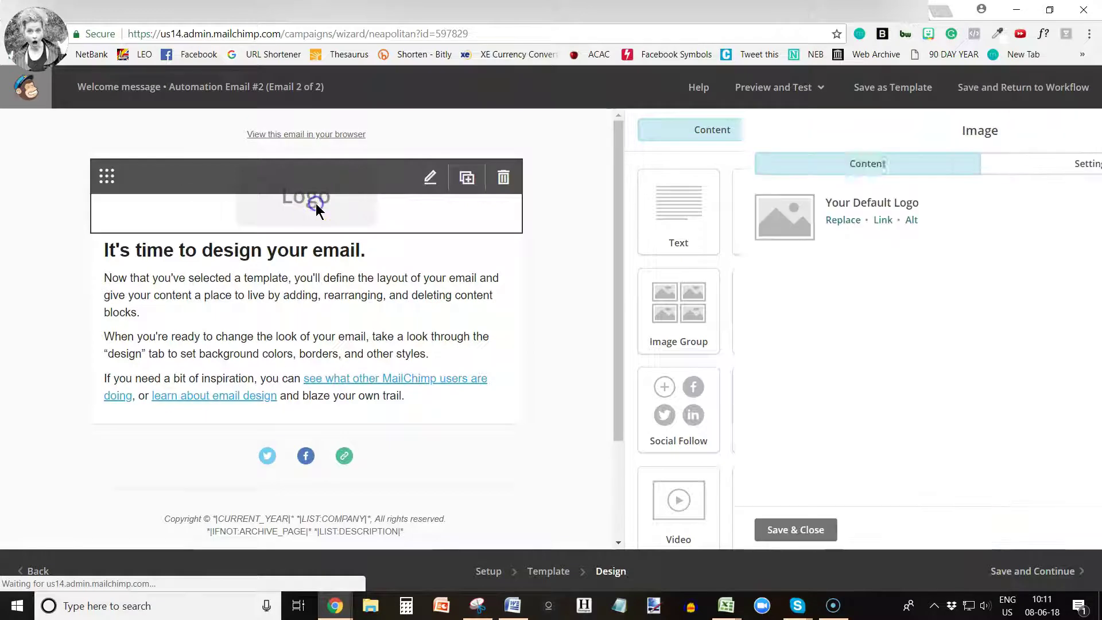
pyautogui.click(351, 311)
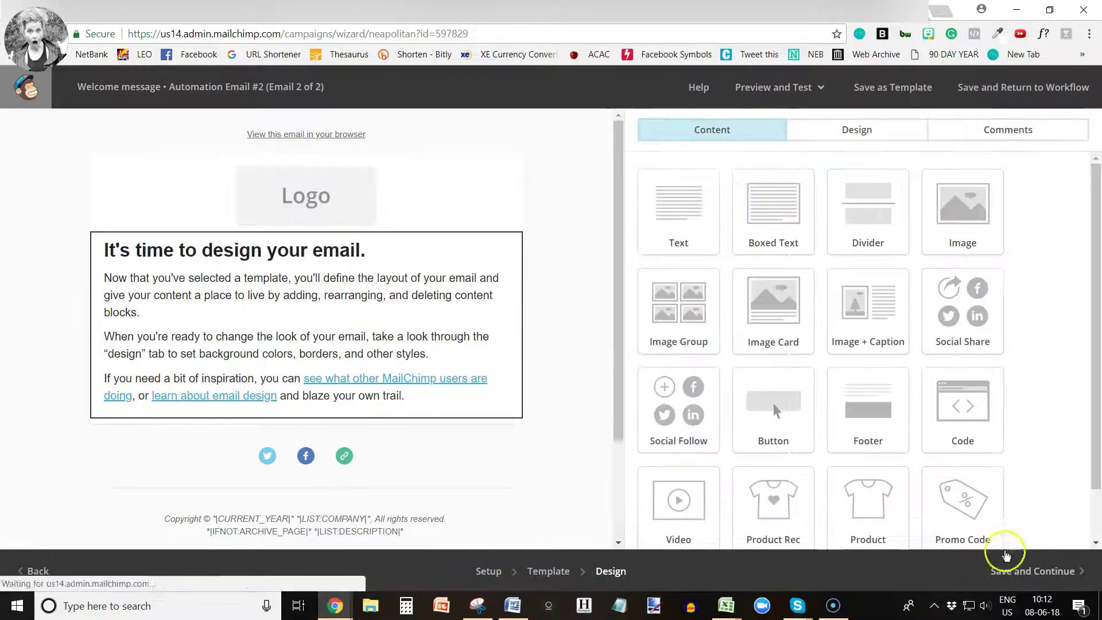
pyautogui.scroll(-2, 241, 424)
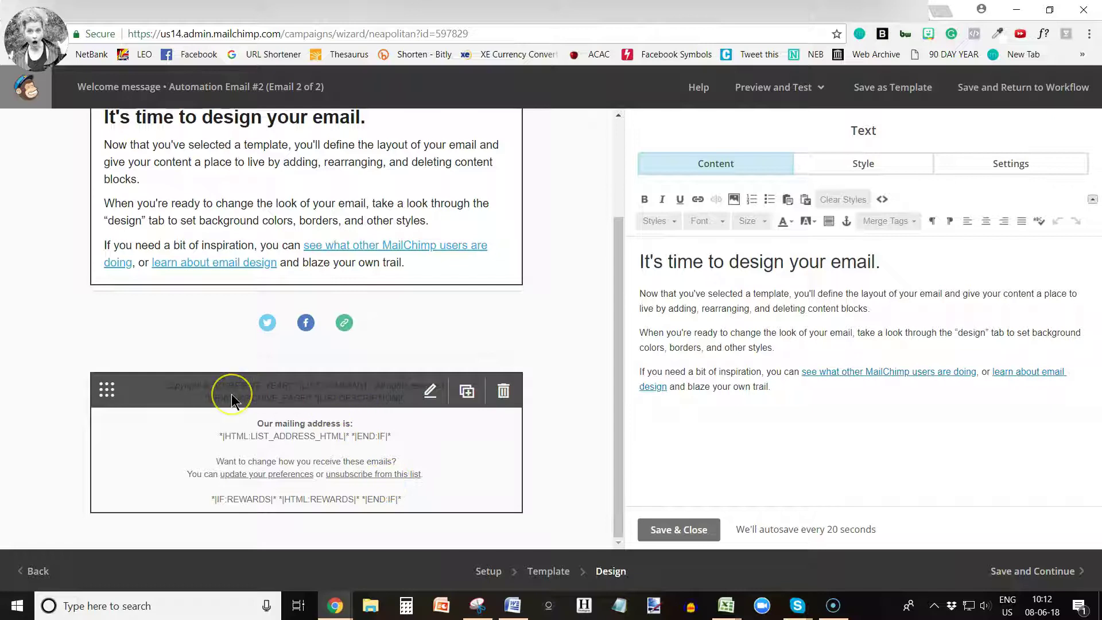
pyautogui.click(1016, 571)
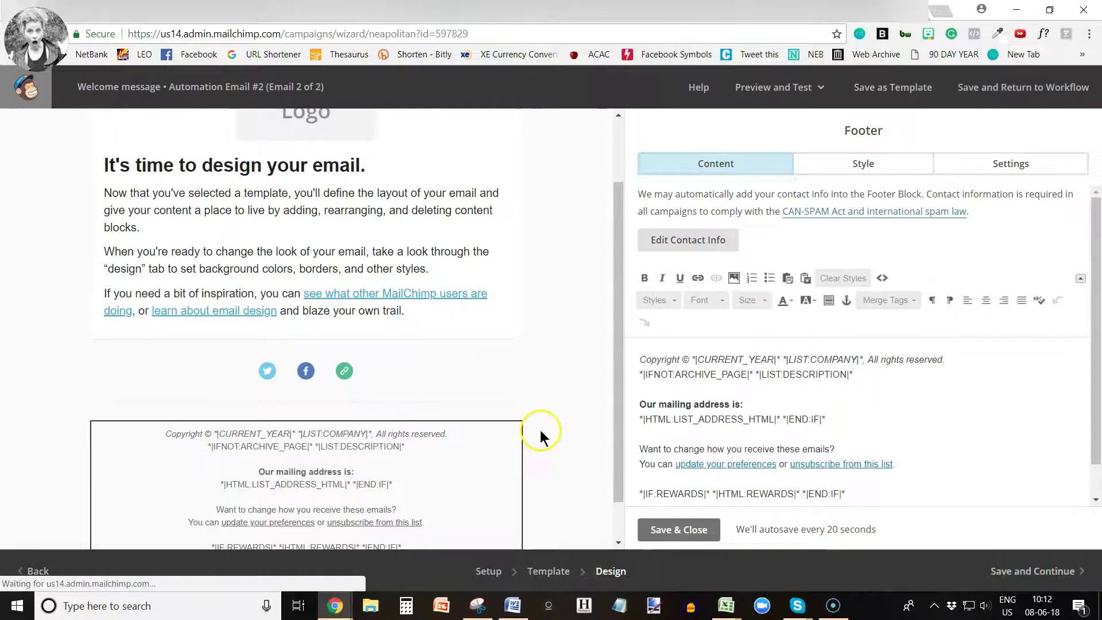
pyautogui.click(622, 452)
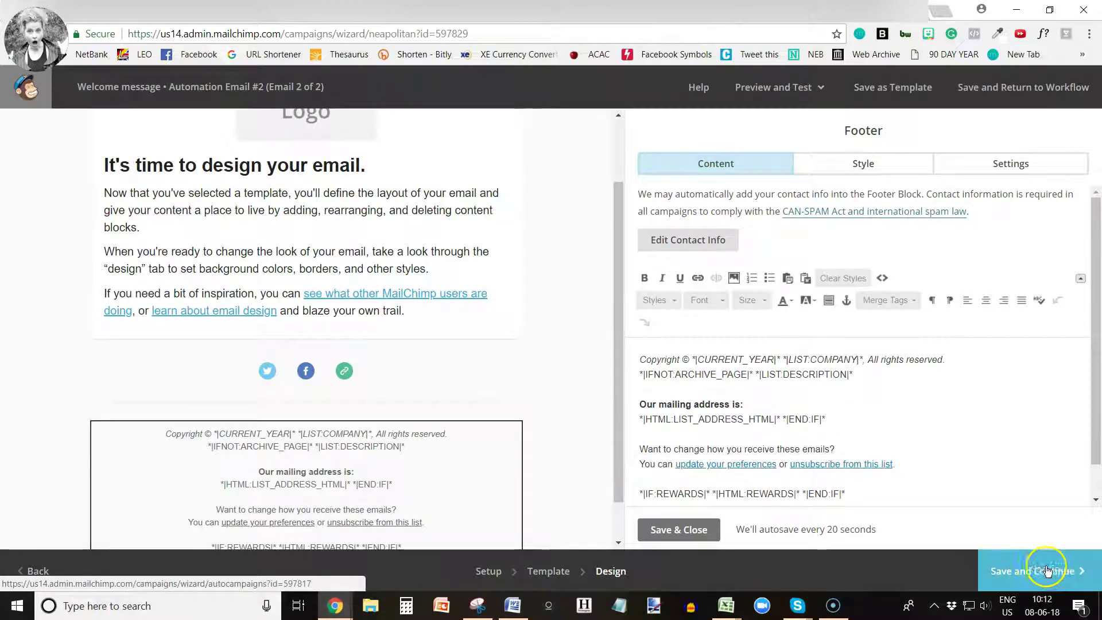
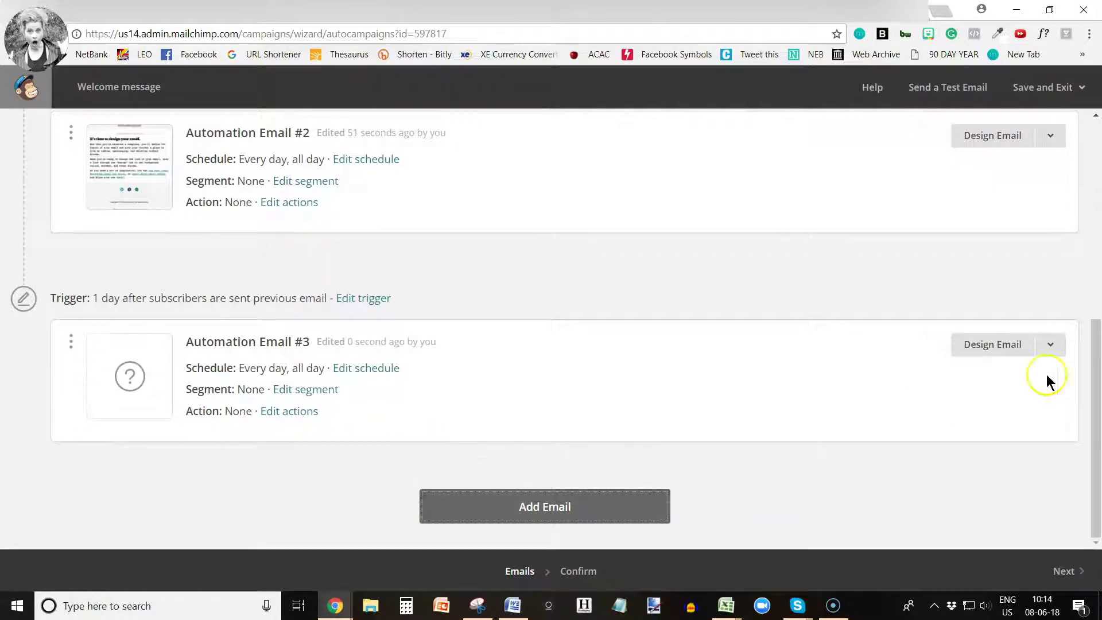
# Open Automation Email #3 for designing and give it the filler subject "hrhahr" and preview text "ageayh"
pyautogui.click(987, 345)
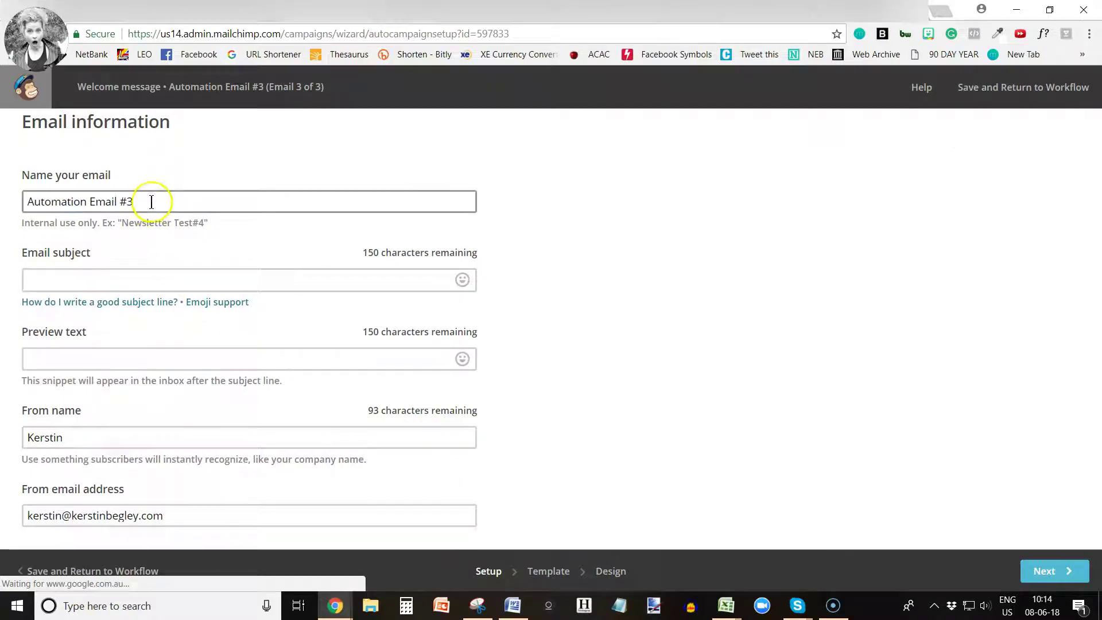
pyautogui.click(83, 278)
pyautogui.write('hrhahr')
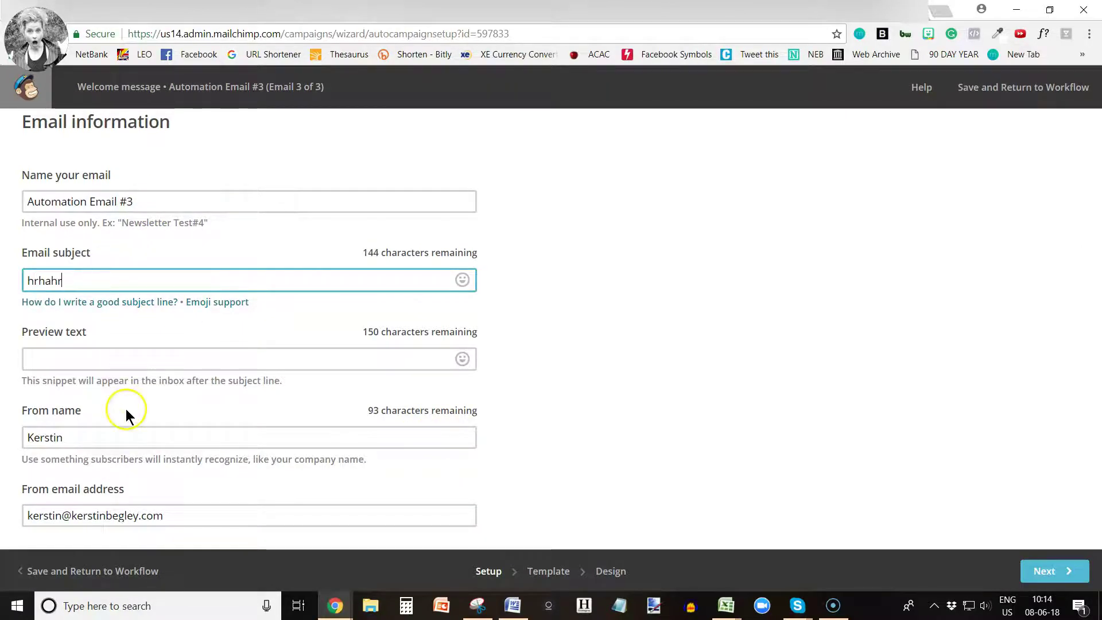
pyautogui.click(86, 356)
pyautogui.write('ageayh')
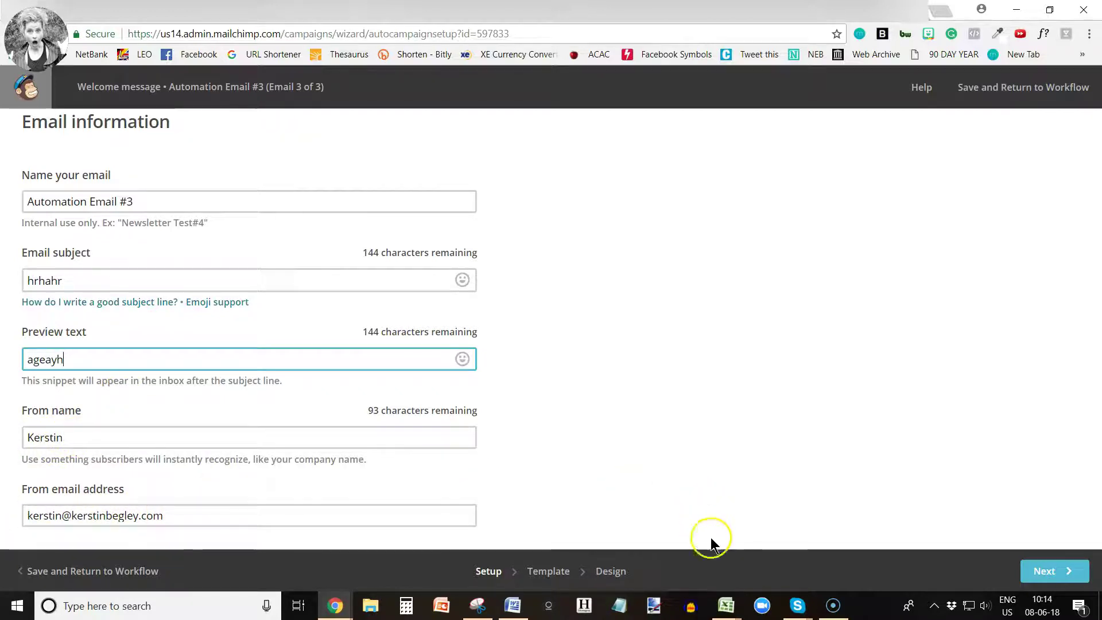
# Continue to the template selection and choose the Basic 1 Column layout for Automation Email #3
pyautogui.click(1067, 570)
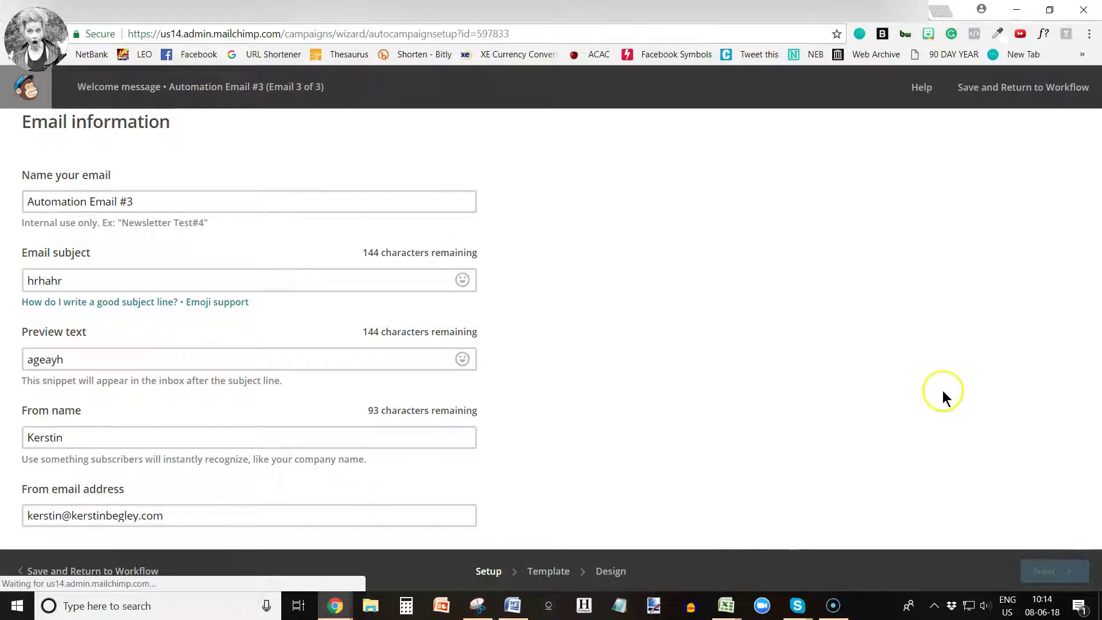
pyautogui.scroll(-2, 108, 391)
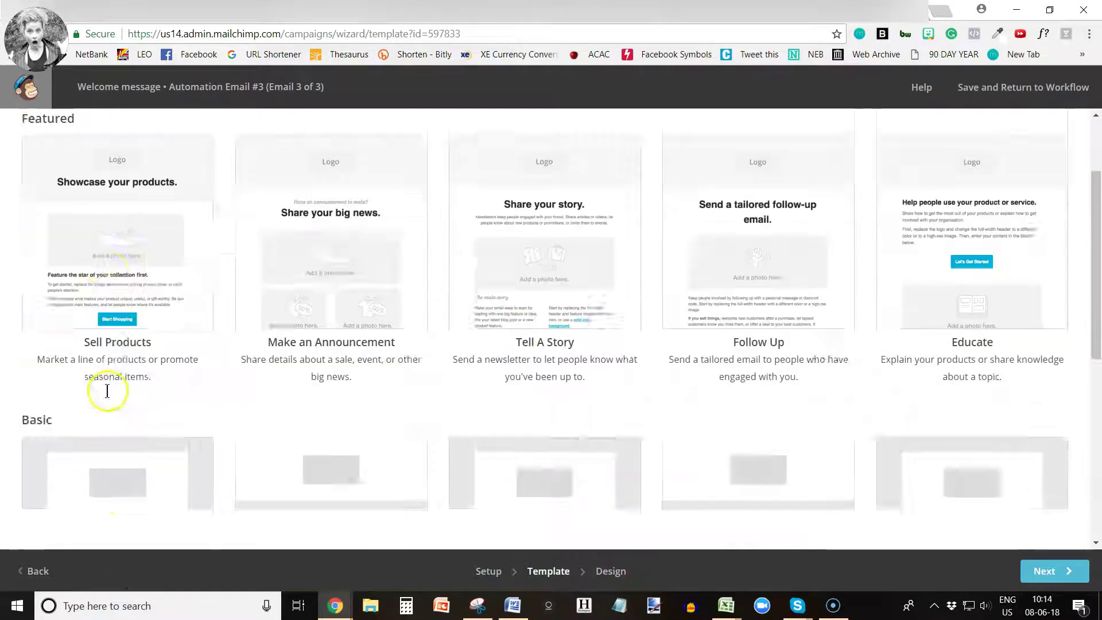
pyautogui.scroll(-2, 107, 390)
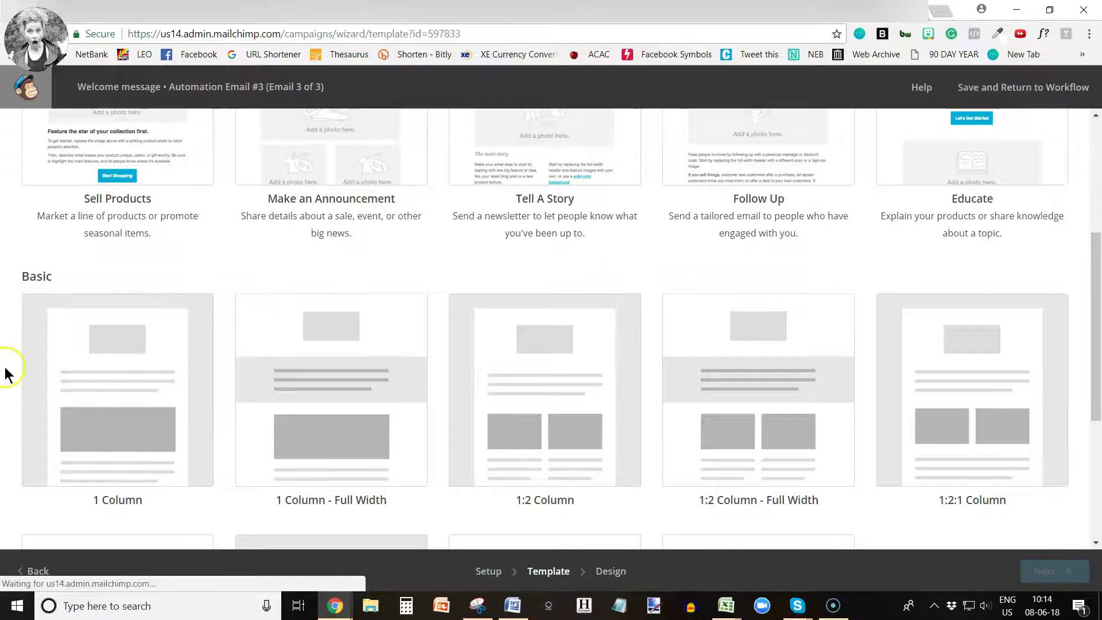
pyautogui.click(80, 402)
pyautogui.click(1051, 570)
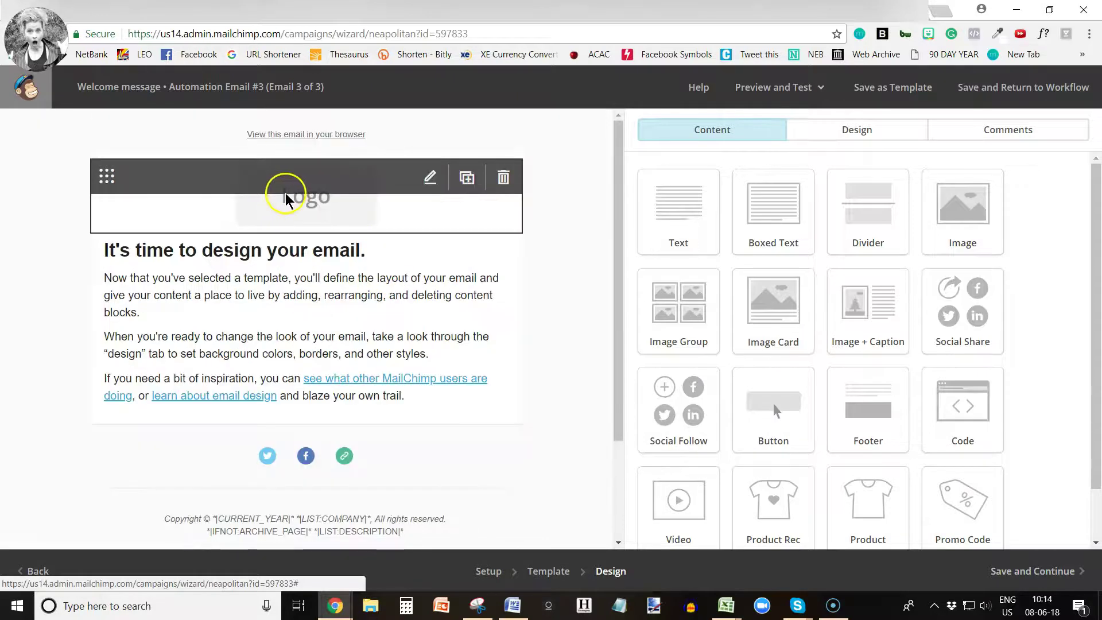
# Open the page design settings of Automation Email #3
pyautogui.scroll(-2, 306, 339)
pyautogui.scroll(2, 304, 330)
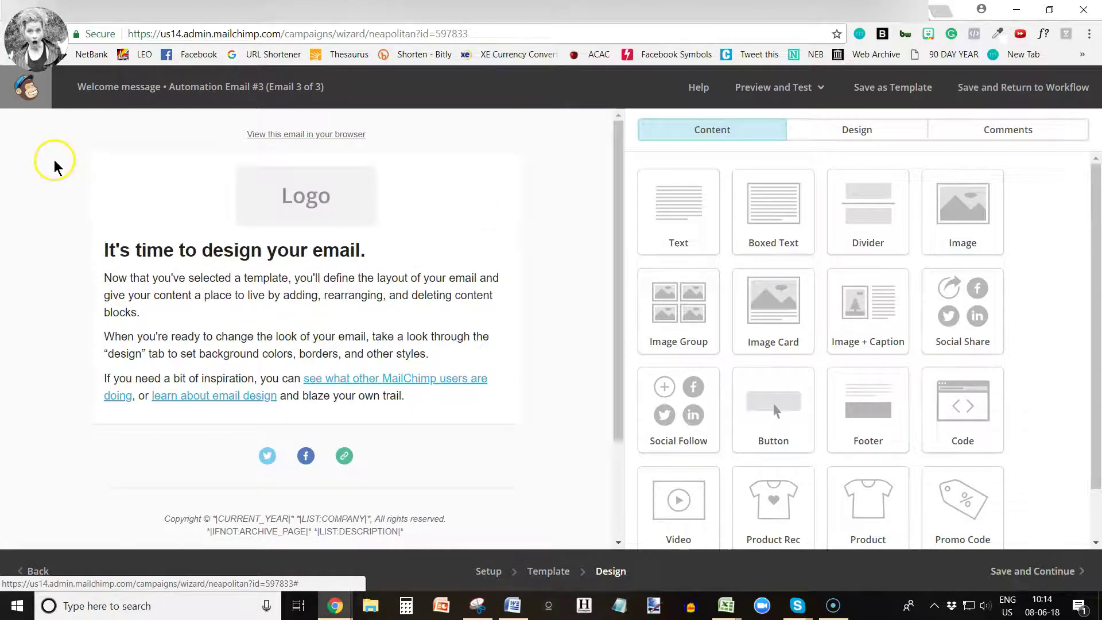
pyautogui.click(872, 138)
pyautogui.click(645, 170)
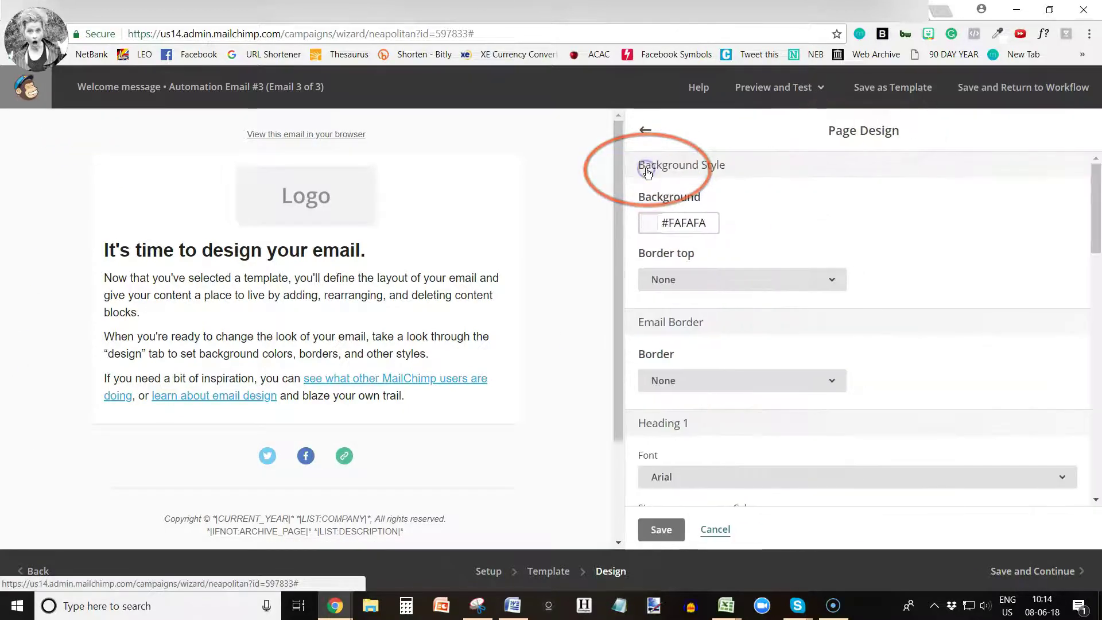
# Try the dark colour #00000f as the page background of Automation Email #3
pyautogui.click(665, 223)
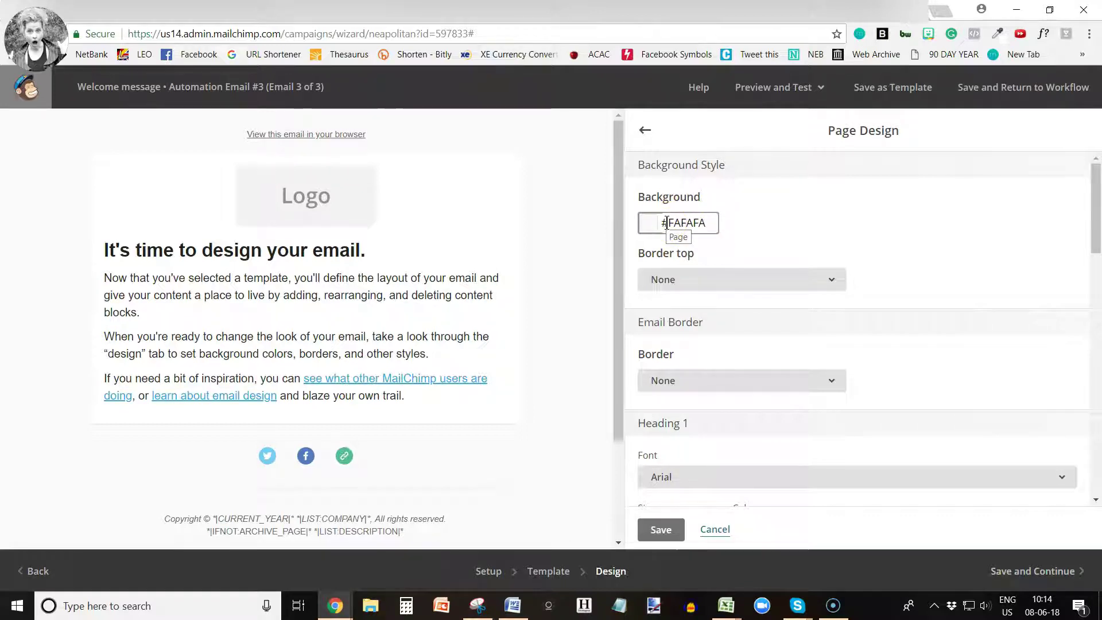
pyautogui.write('afafafa')
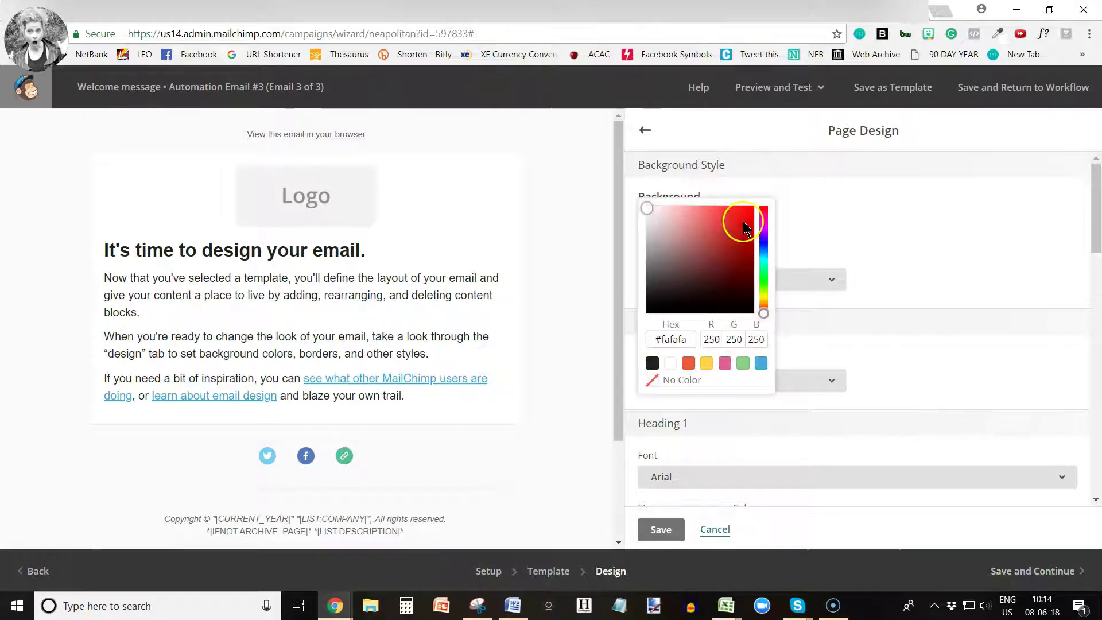
pyautogui.click(823, 214)
pyautogui.click(666, 222)
pyautogui.click(708, 216)
pyautogui.write('00000f')
pyautogui.click(813, 197)
# Set the page background of Automation Email #3 to white, #ffffff
pyautogui.moveTo(667, 222); pyautogui.dragTo(691, 220)
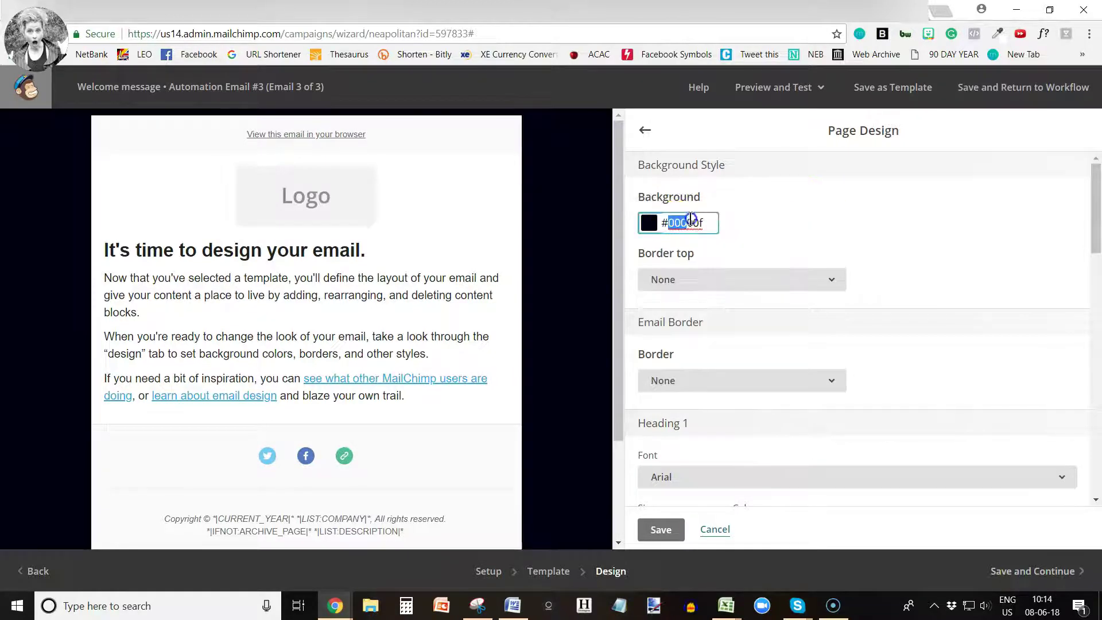
pyautogui.click(698, 221)
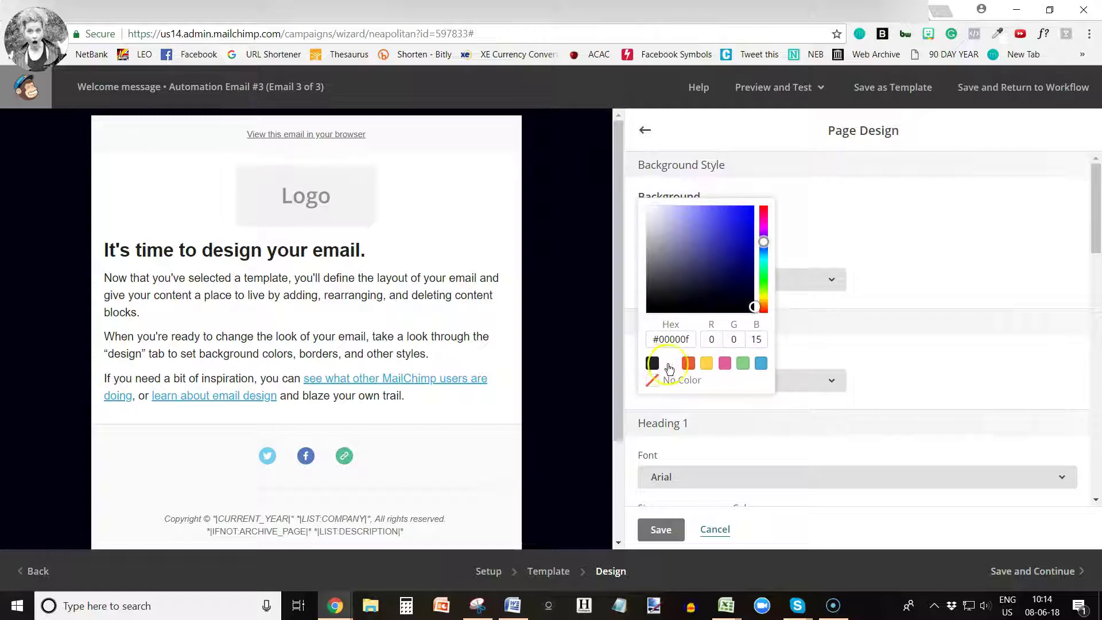
pyautogui.click(670, 363)
pyautogui.click(820, 218)
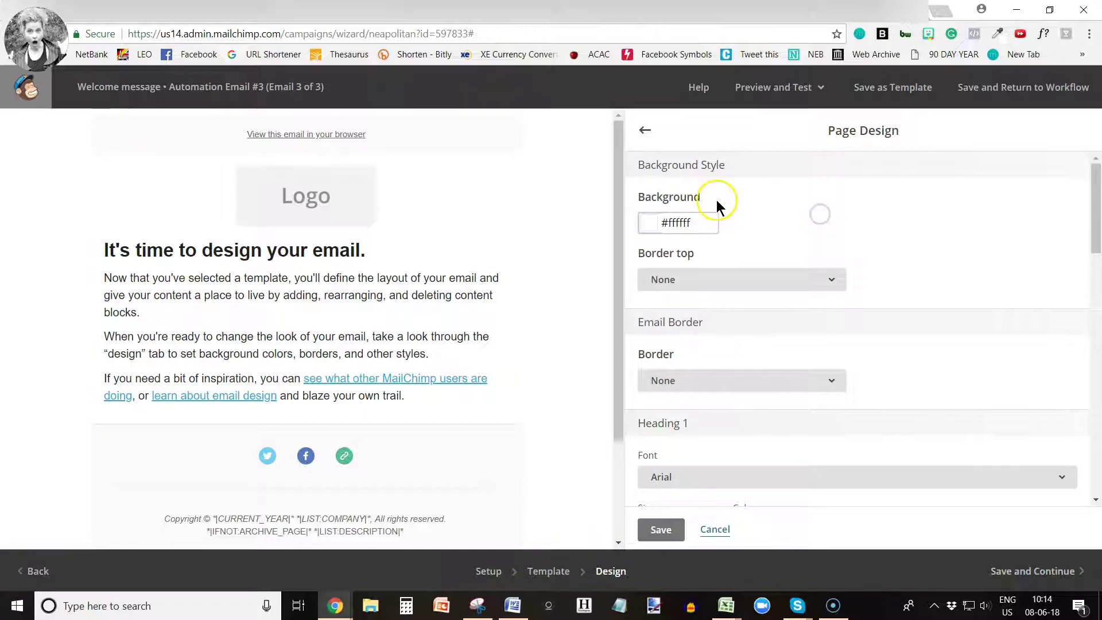
# Delete the block of social icons between the body text and the footer, confirming the removal
pyautogui.moveTo(284, 395)
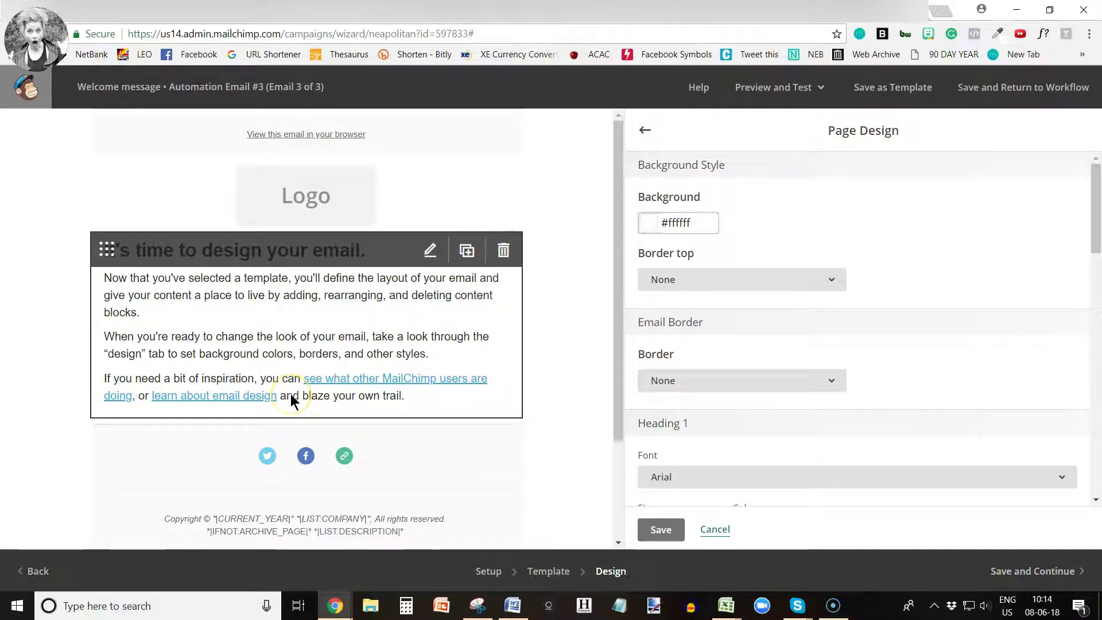
pyautogui.click(293, 353)
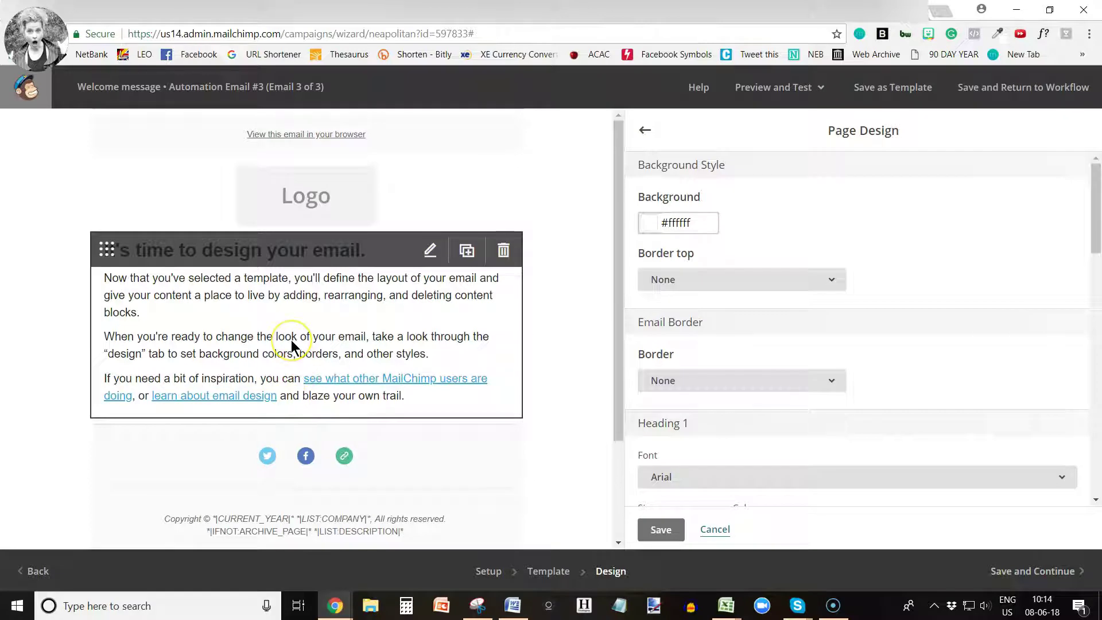
pyautogui.click(290, 342)
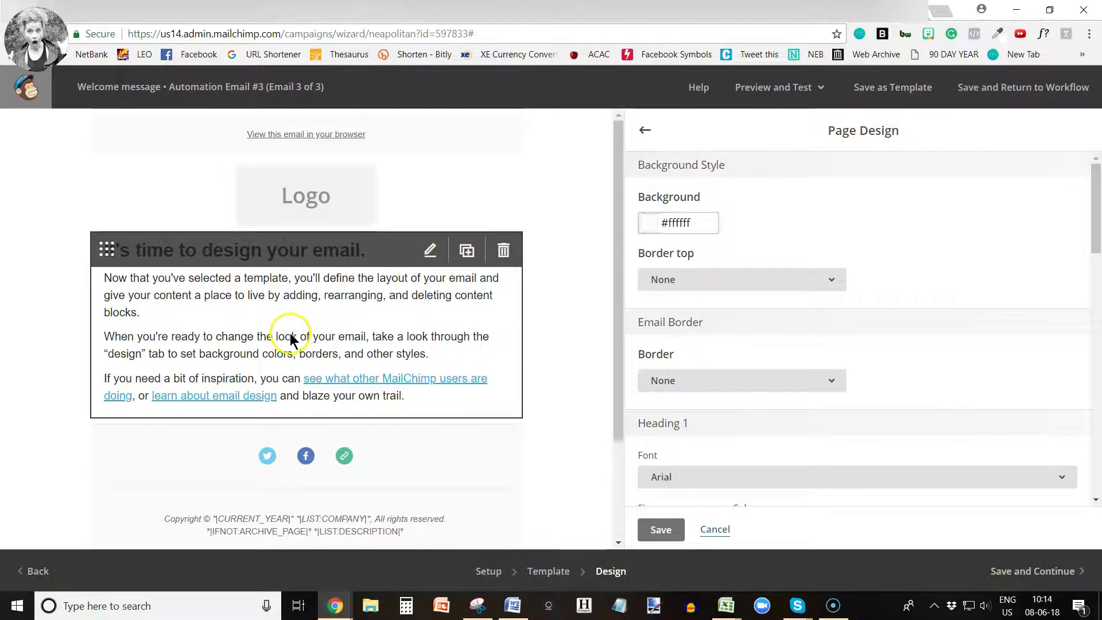
pyautogui.scroll(-2, 287, 344)
pyautogui.click(345, 376)
pyautogui.click(503, 353)
pyautogui.click(396, 389)
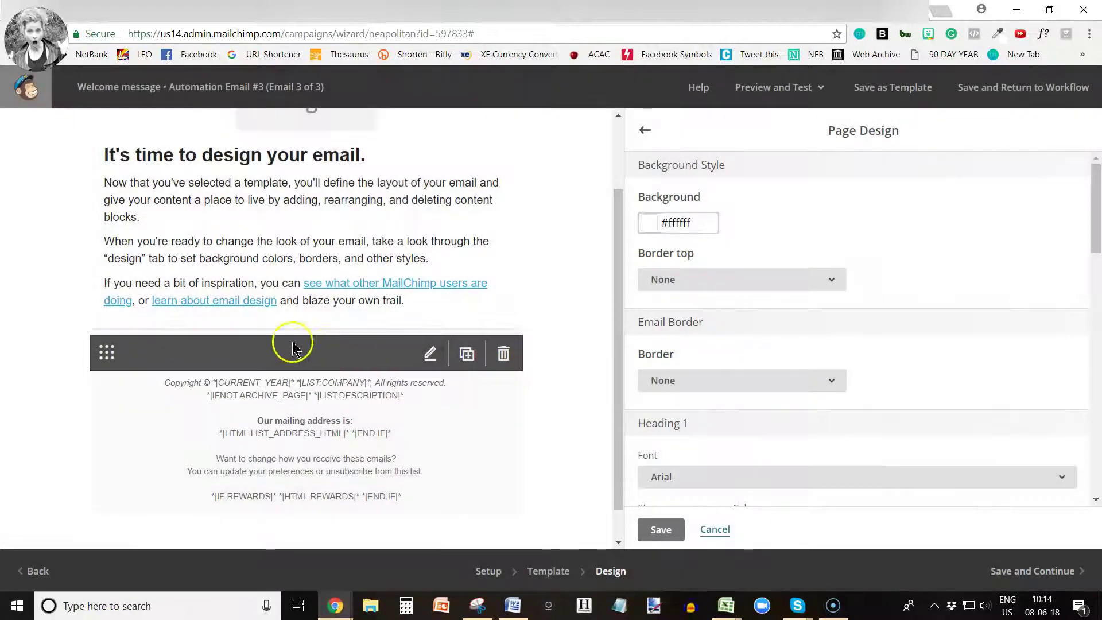
# Set the footer's background colour to white, #ffffff, and save the footer design
pyautogui.click(143, 442)
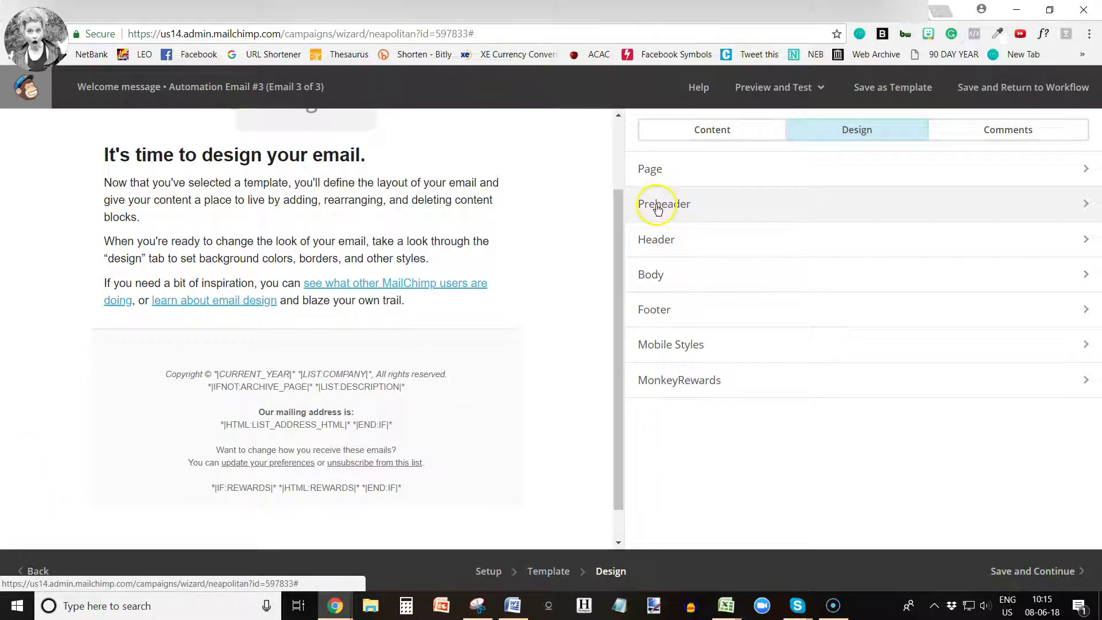
pyautogui.click(653, 310)
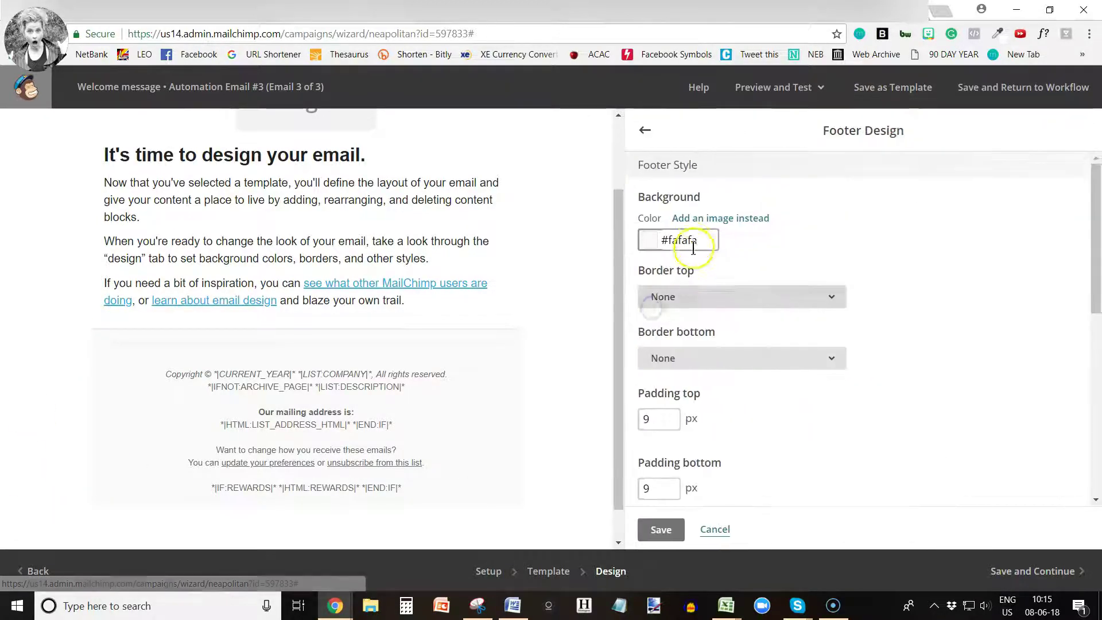
pyautogui.moveTo(668, 239); pyautogui.dragTo(704, 239)
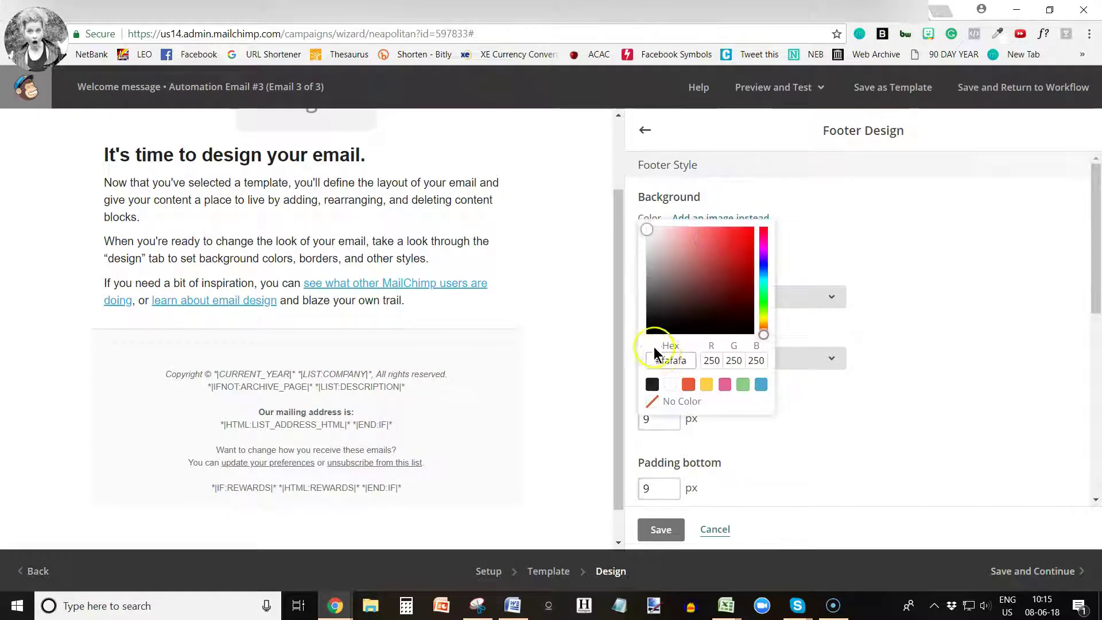
pyautogui.click(670, 384)
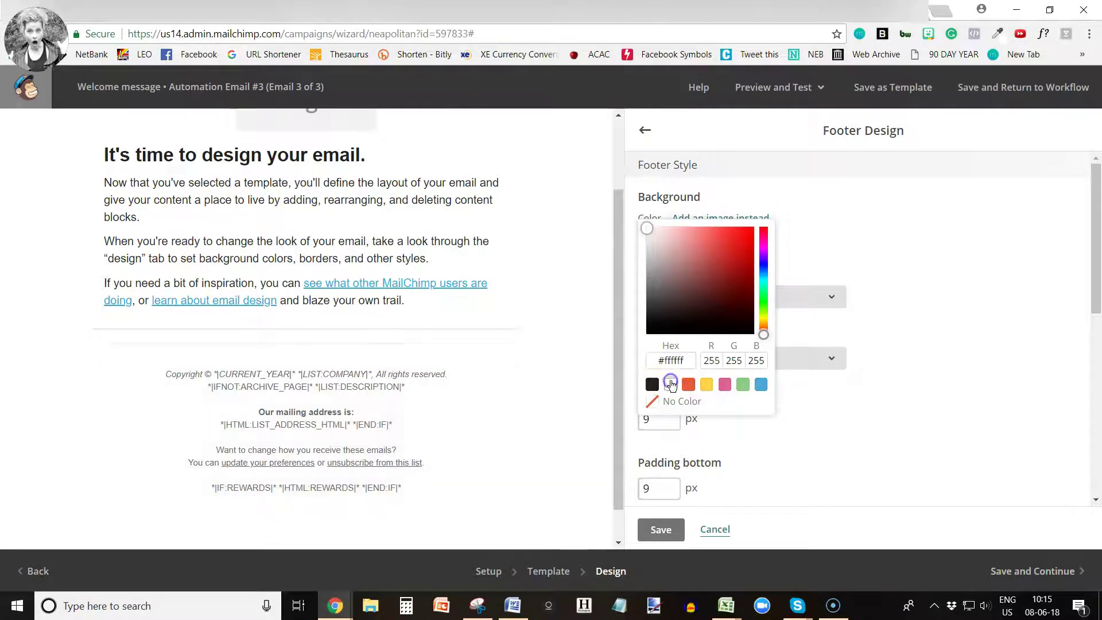
pyautogui.click(661, 530)
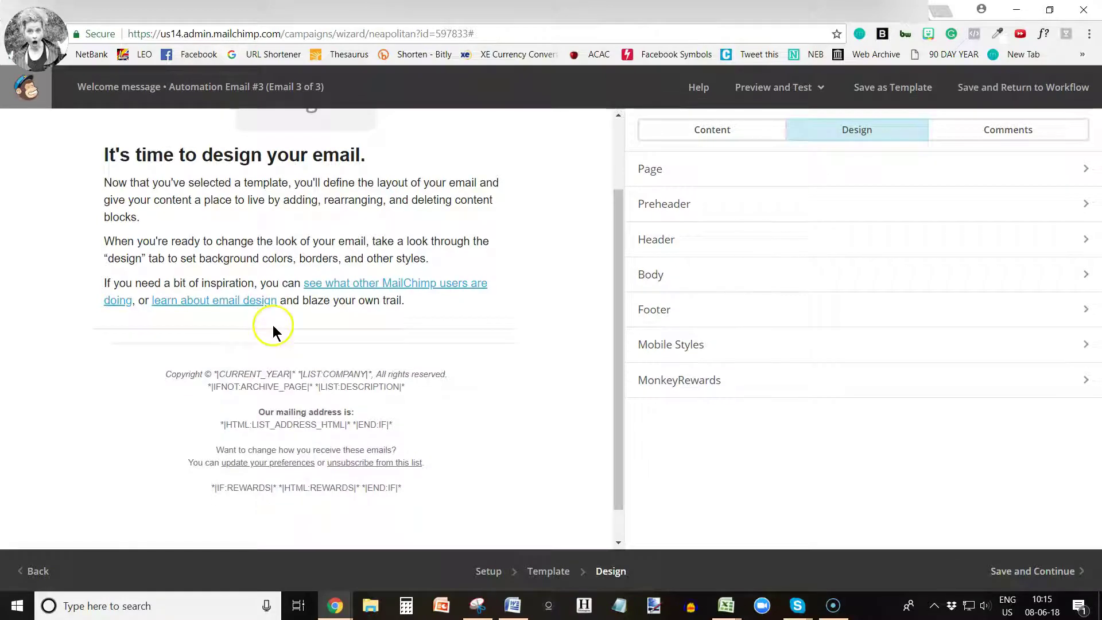
# Save the design of Automation Email #3 and return to the workflow's email list
pyautogui.click(974, 571)
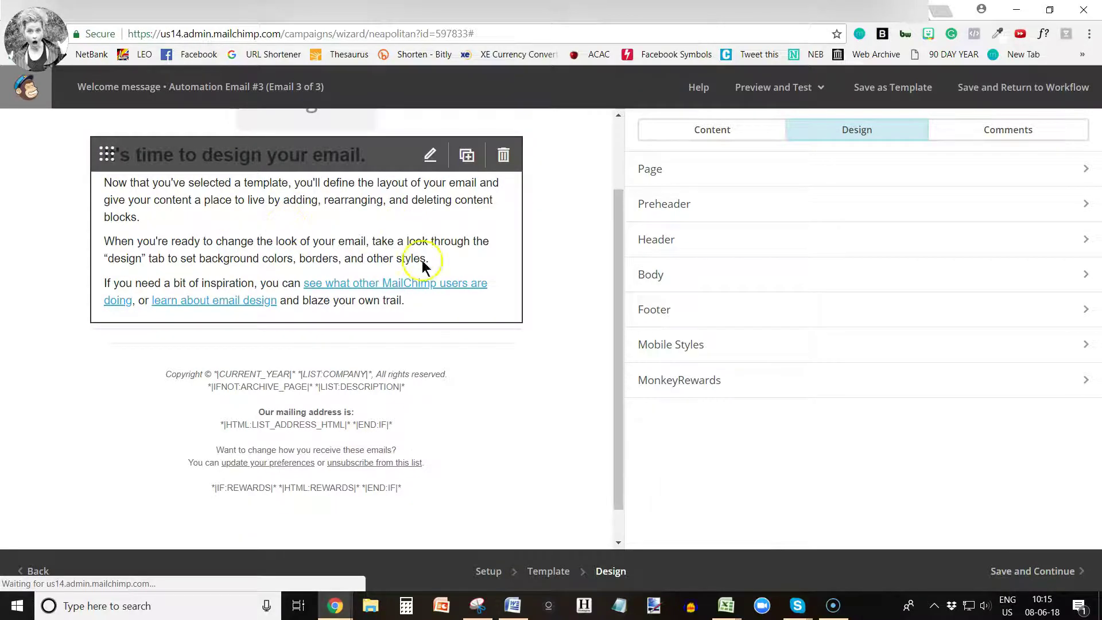
pyautogui.scroll(-3, 339, 401)
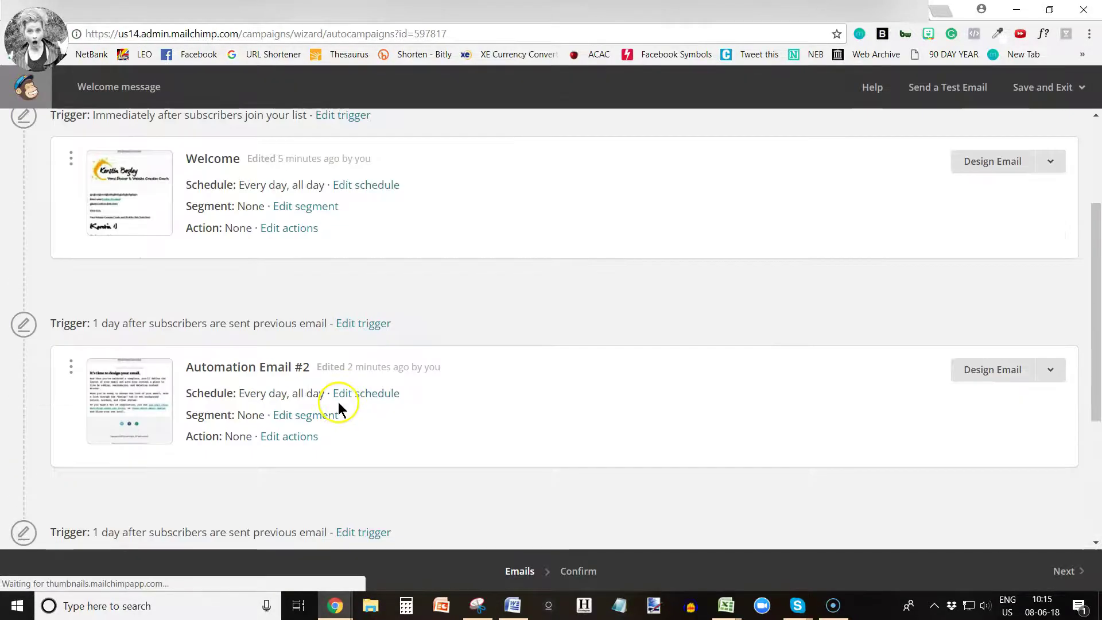
pyautogui.scroll(-4, 339, 402)
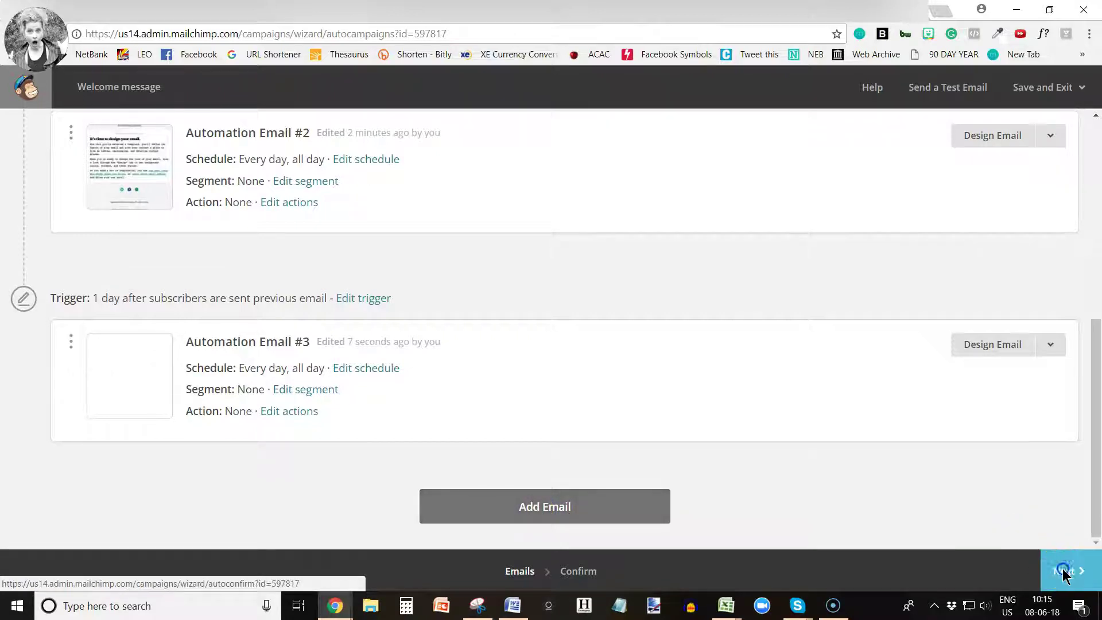
# Continue to the workflow confirmation checklist and open the flagged Automation Email #2 from it
pyautogui.click(1063, 570)
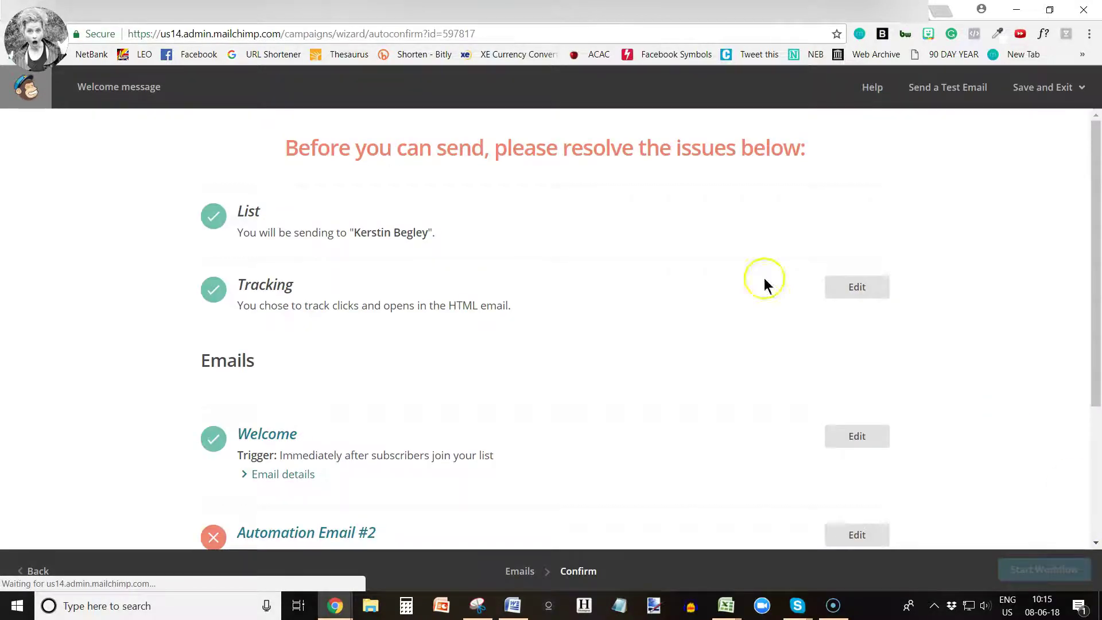
pyautogui.scroll(-3, 362, 364)
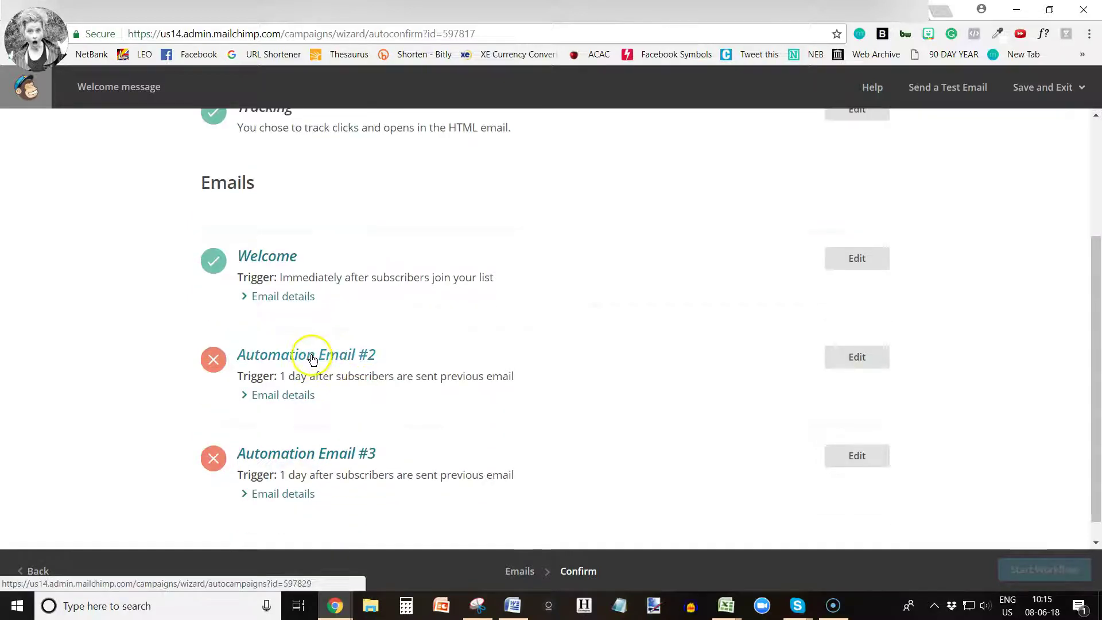
pyautogui.click(312, 360)
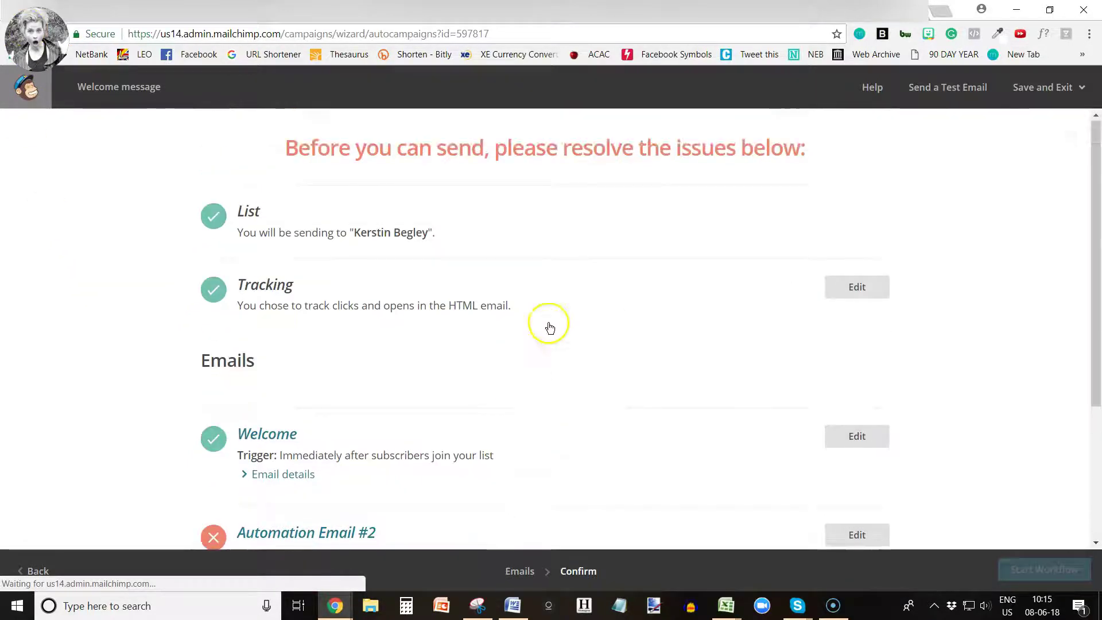
# Set the trigger delay of Automation Email #2 to 7 days after the previous email and update the trigger
pyautogui.scroll(-3, 168, 370)
pyautogui.scroll(3, 169, 373)
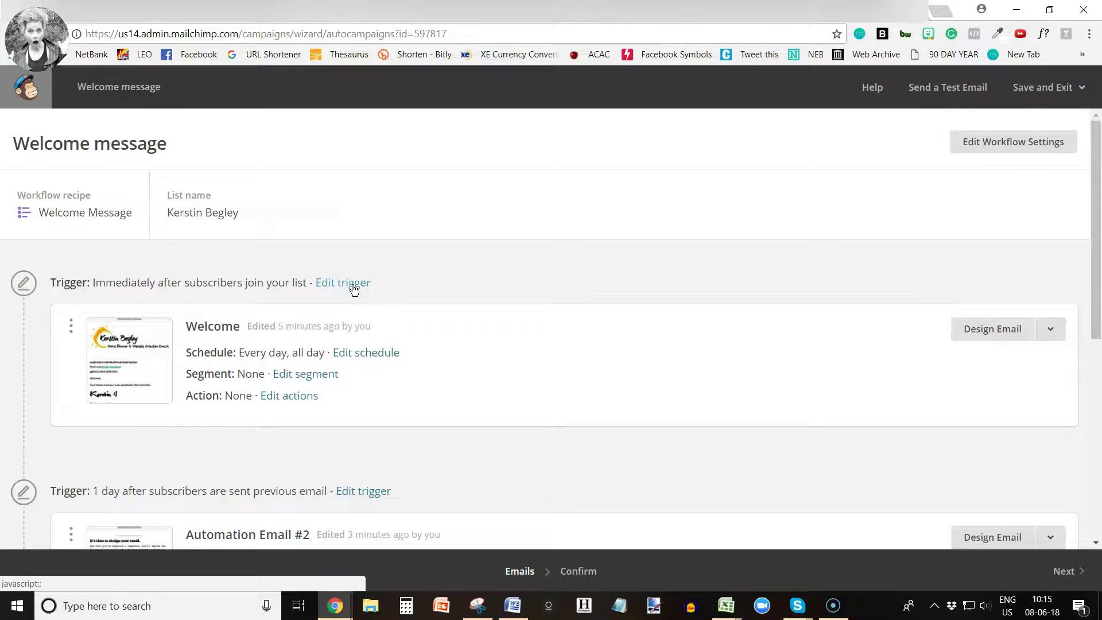
pyautogui.scroll(-3, 292, 427)
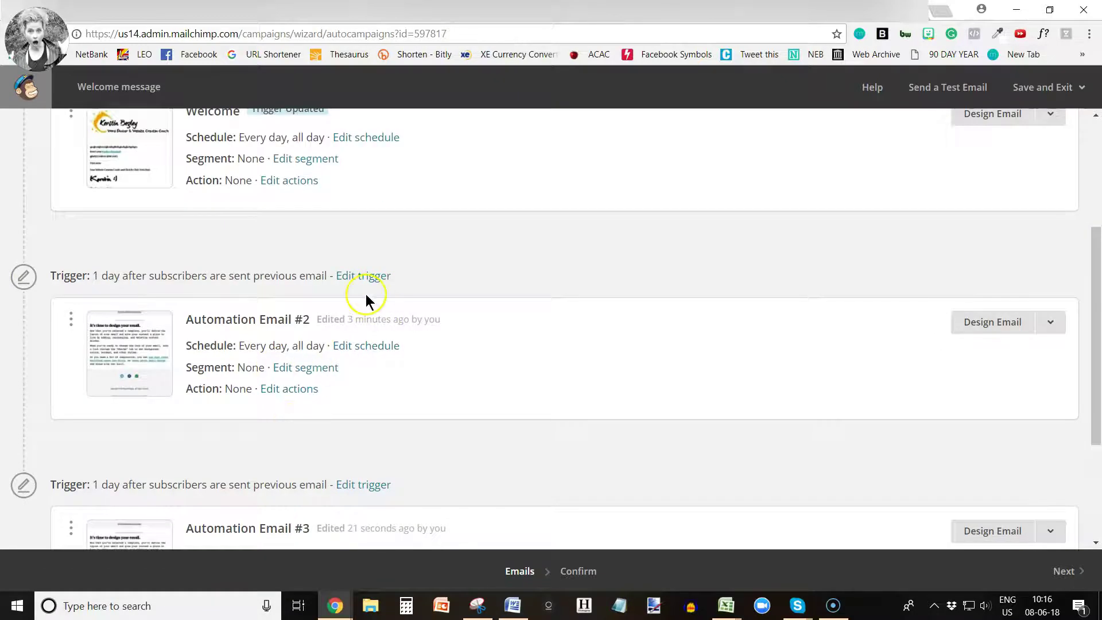
pyautogui.click(363, 277)
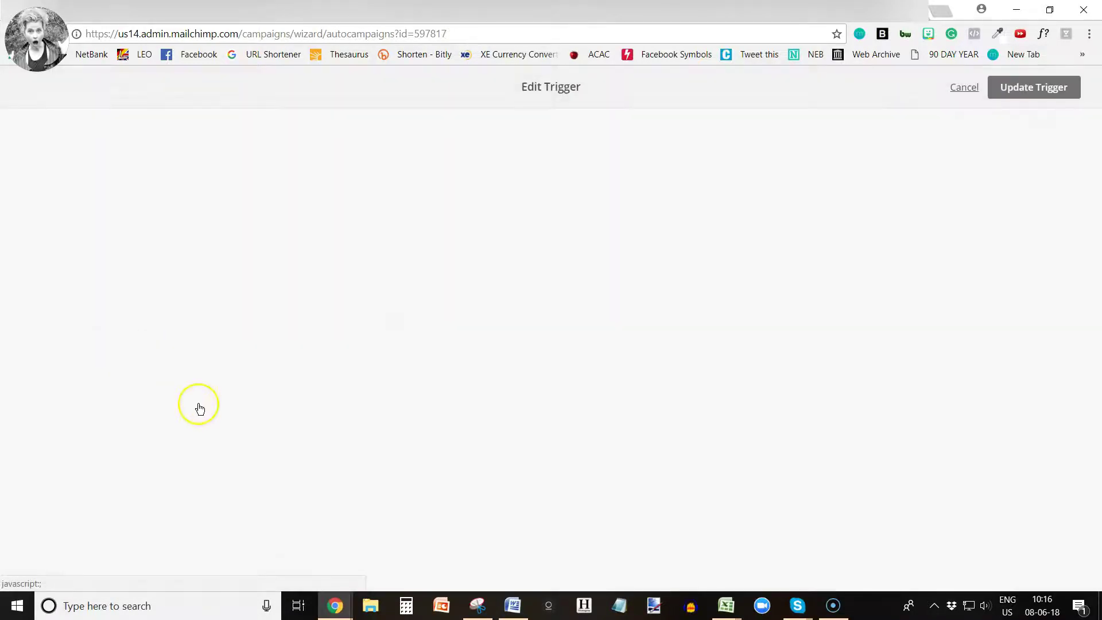
pyautogui.click(195, 281)
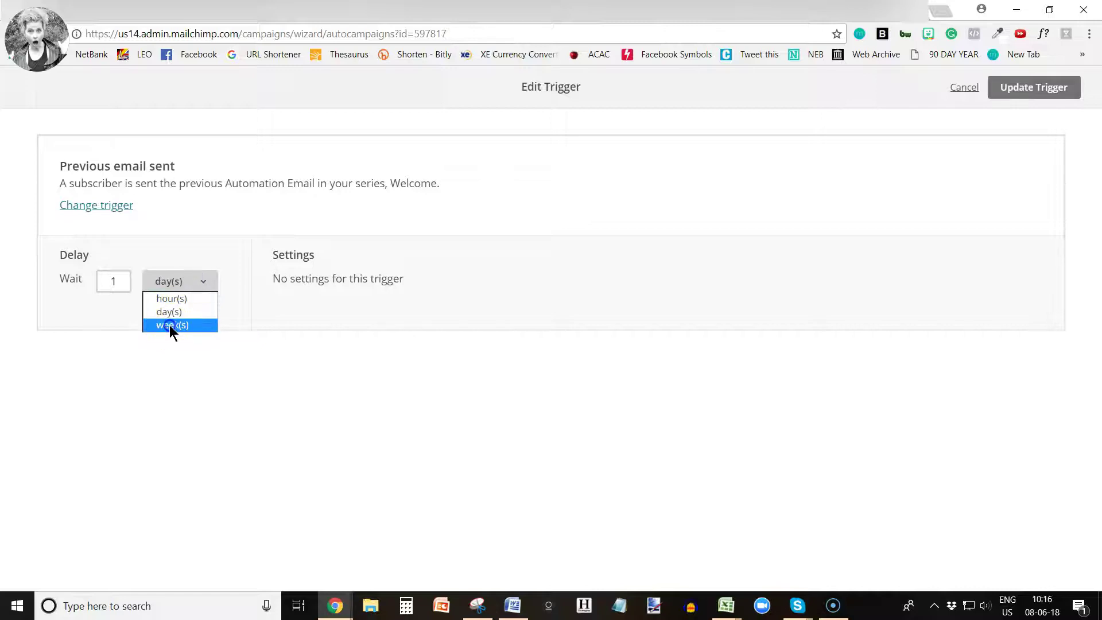
pyautogui.click(169, 324)
pyautogui.click(111, 281)
pyautogui.click(204, 282)
pyautogui.click(173, 311)
pyautogui.click(112, 279)
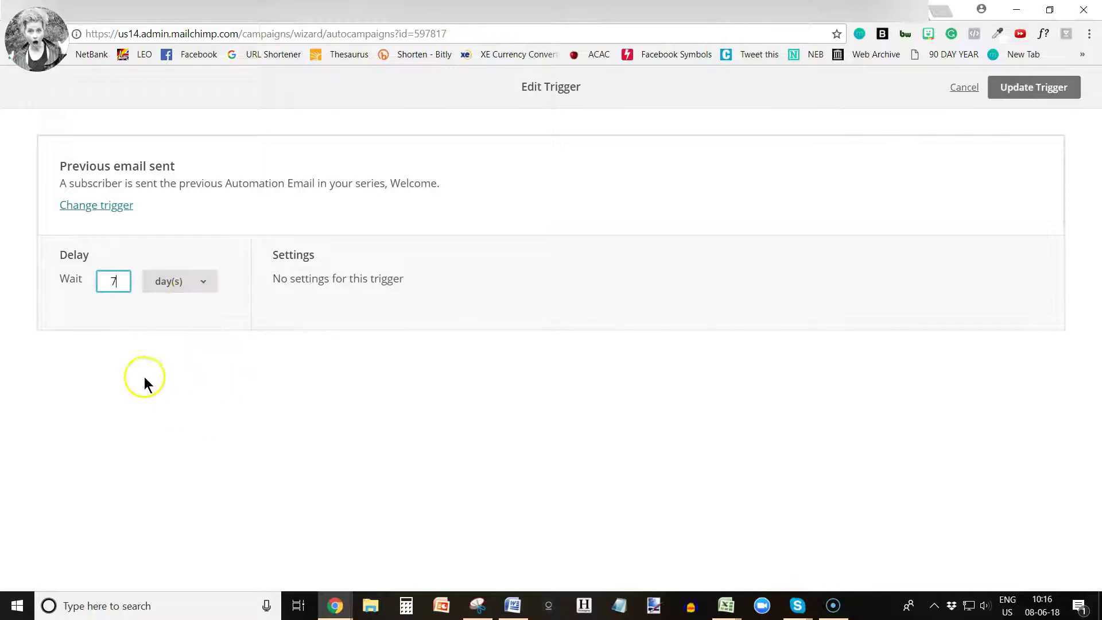
pyautogui.click(1005, 88)
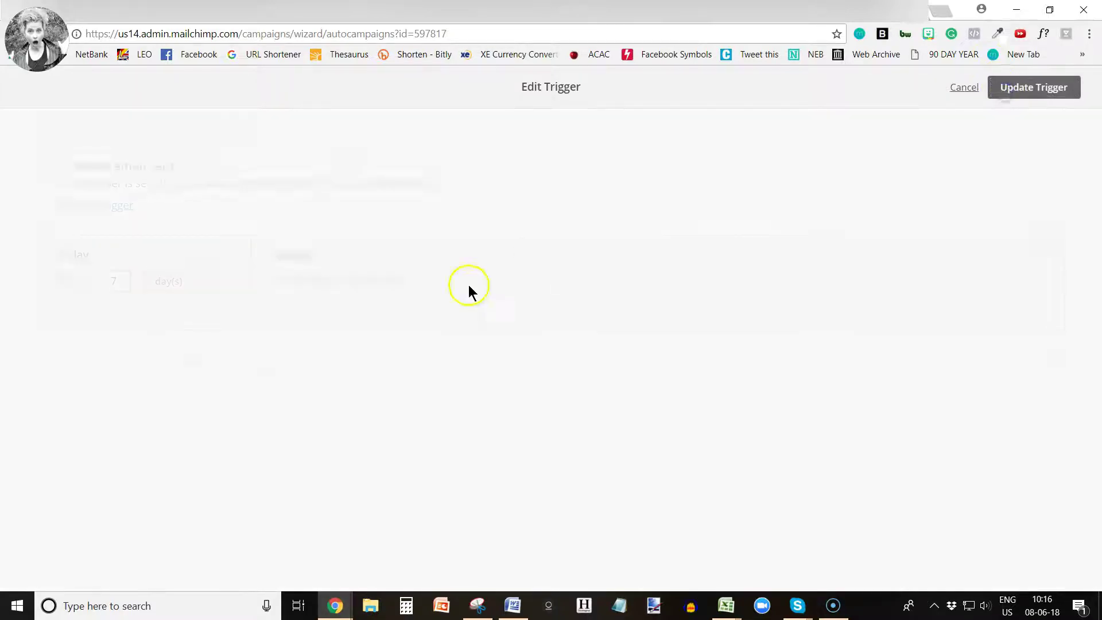
# Set the trigger delay of Automation Email #3 to 7 days after the previous email and update the trigger
pyautogui.scroll(-3, 327, 391)
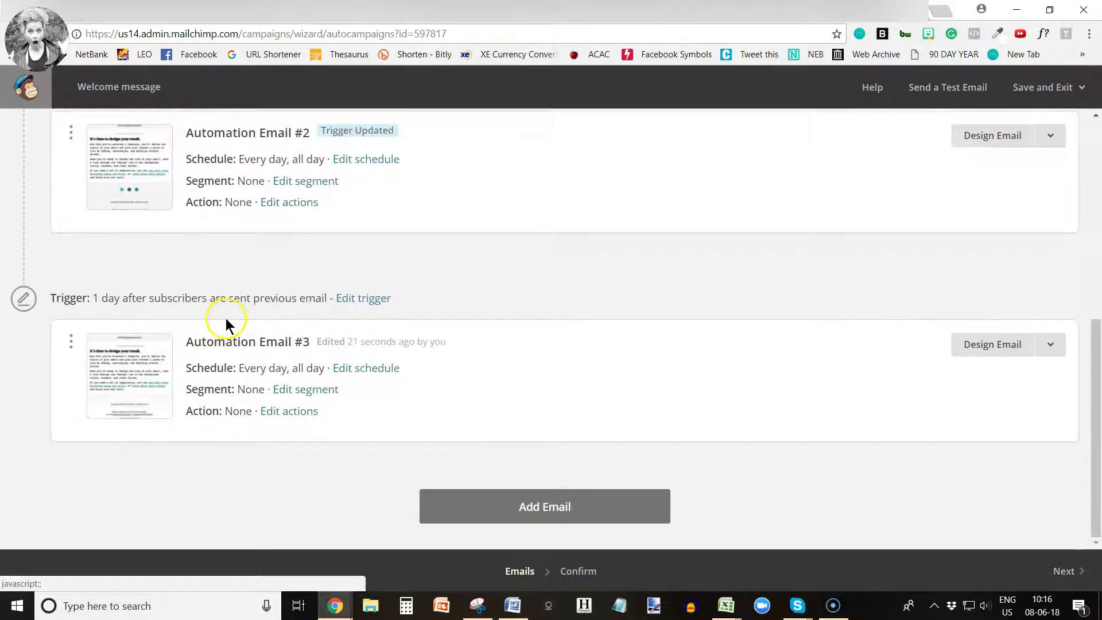
pyautogui.scroll(5, 229, 317)
pyautogui.scroll(-5, 229, 309)
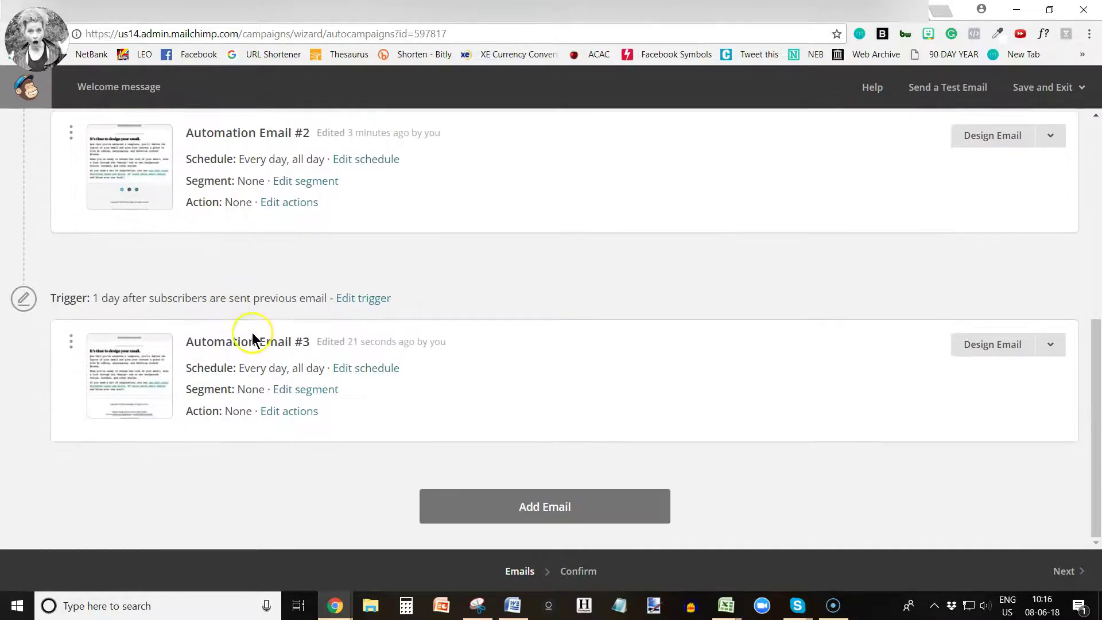
pyautogui.click(352, 300)
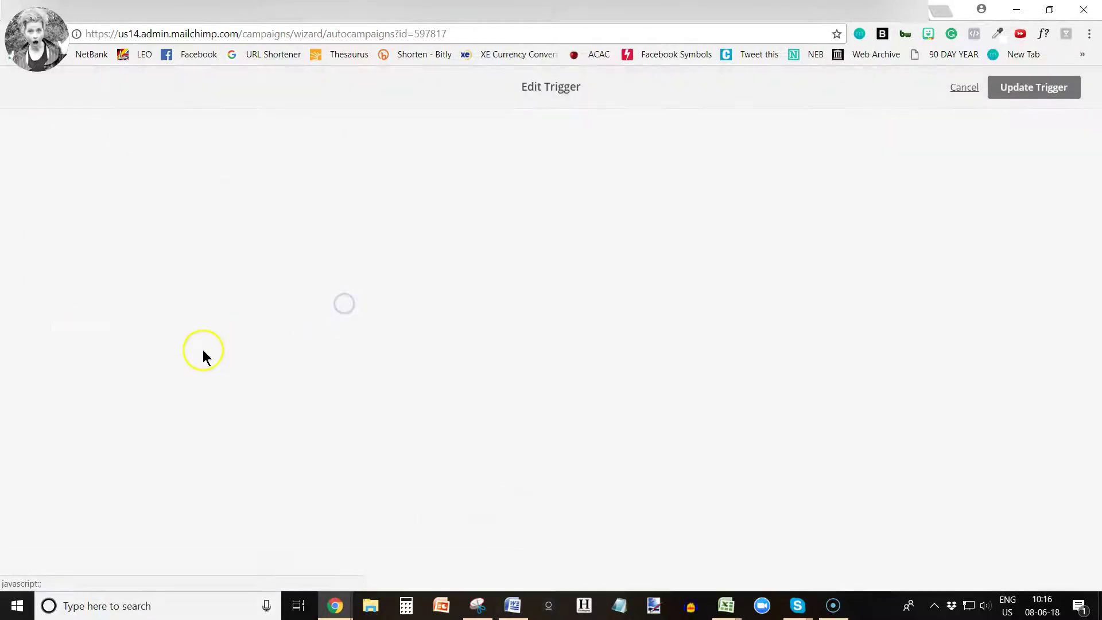
pyautogui.click(167, 280)
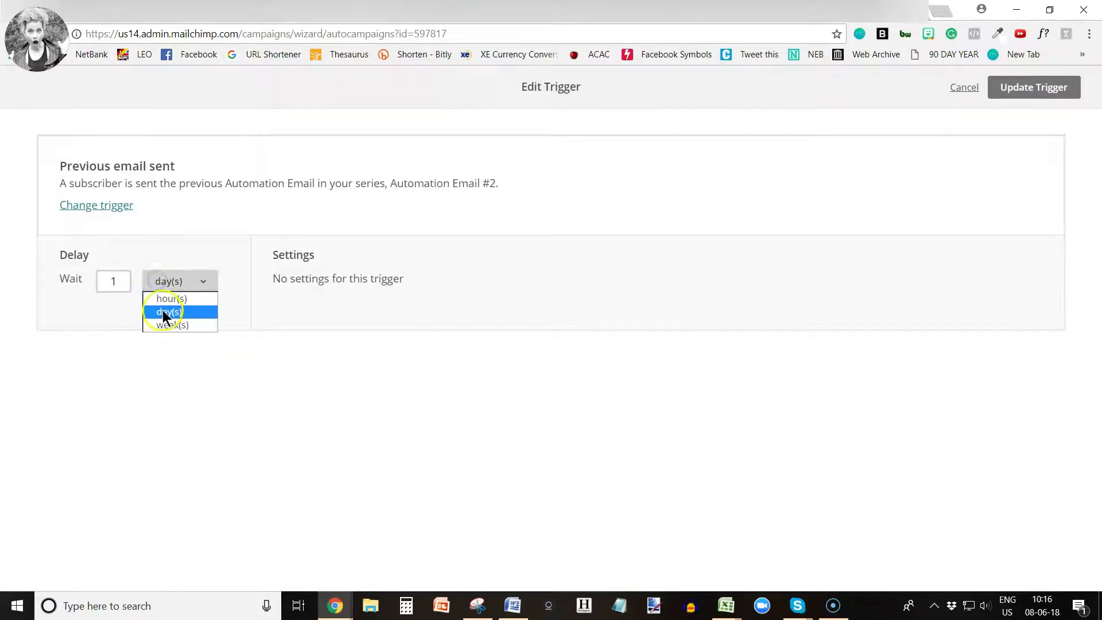
pyautogui.click(163, 310)
pyautogui.moveTo(128, 287); pyautogui.dragTo(93, 281)
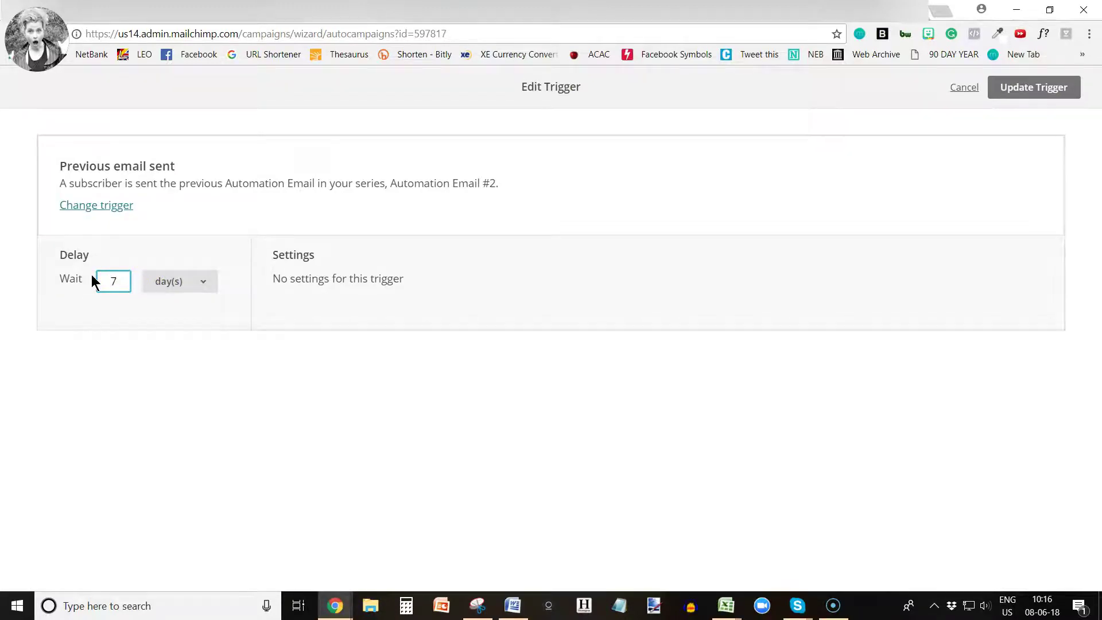
pyautogui.click(1033, 91)
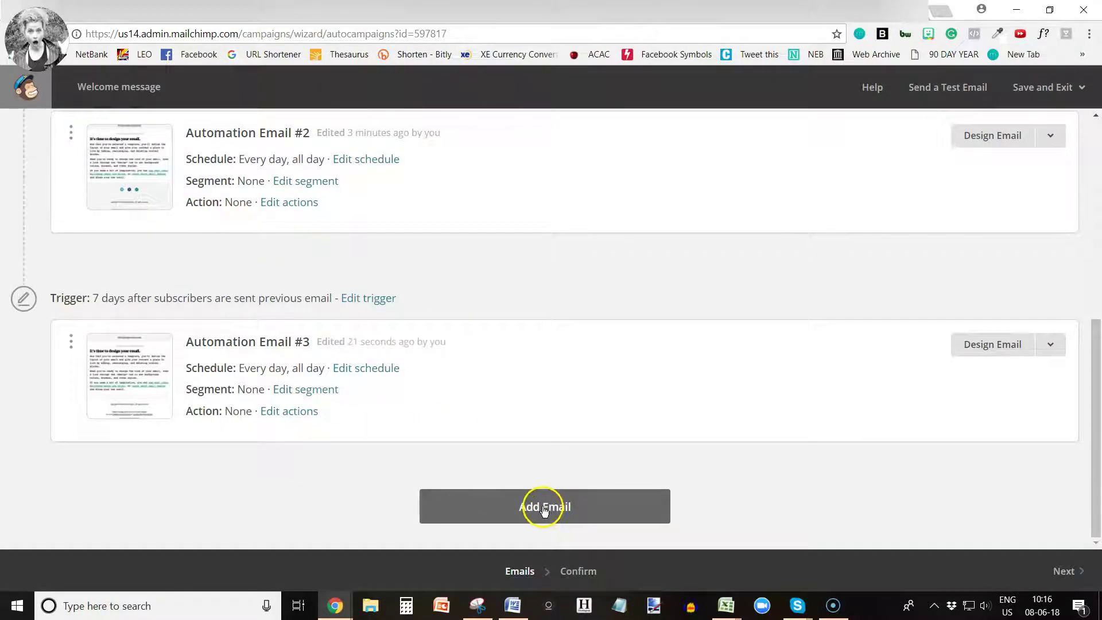
# Continue to the workflow confirmation checklist and examine the email details of the flagged Automation Email #2
pyautogui.click(1062, 573)
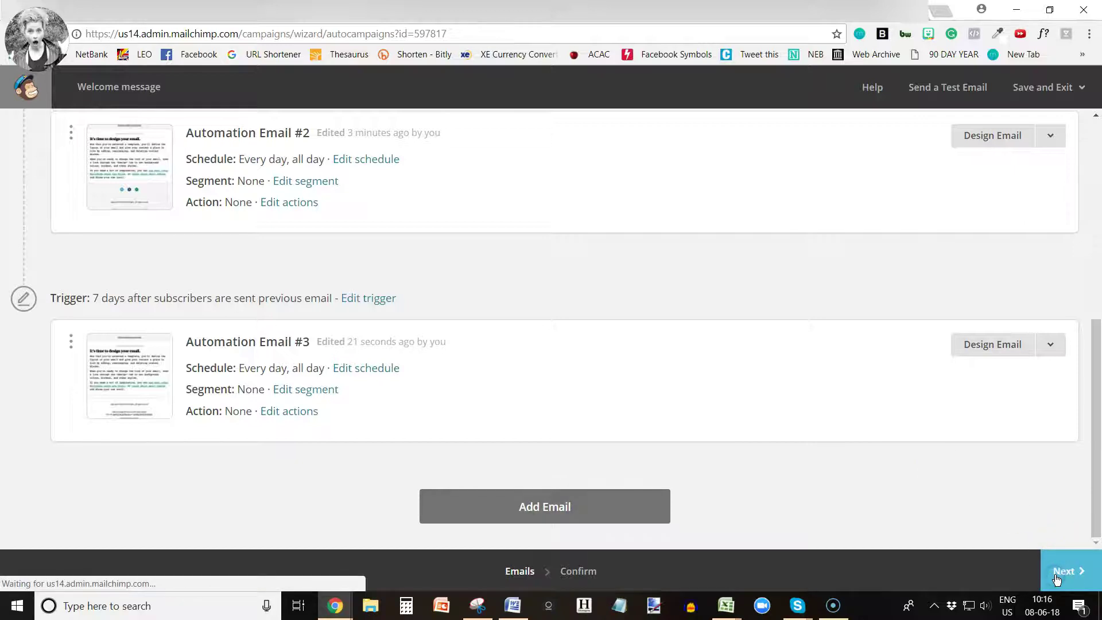
pyautogui.scroll(-3, 404, 402)
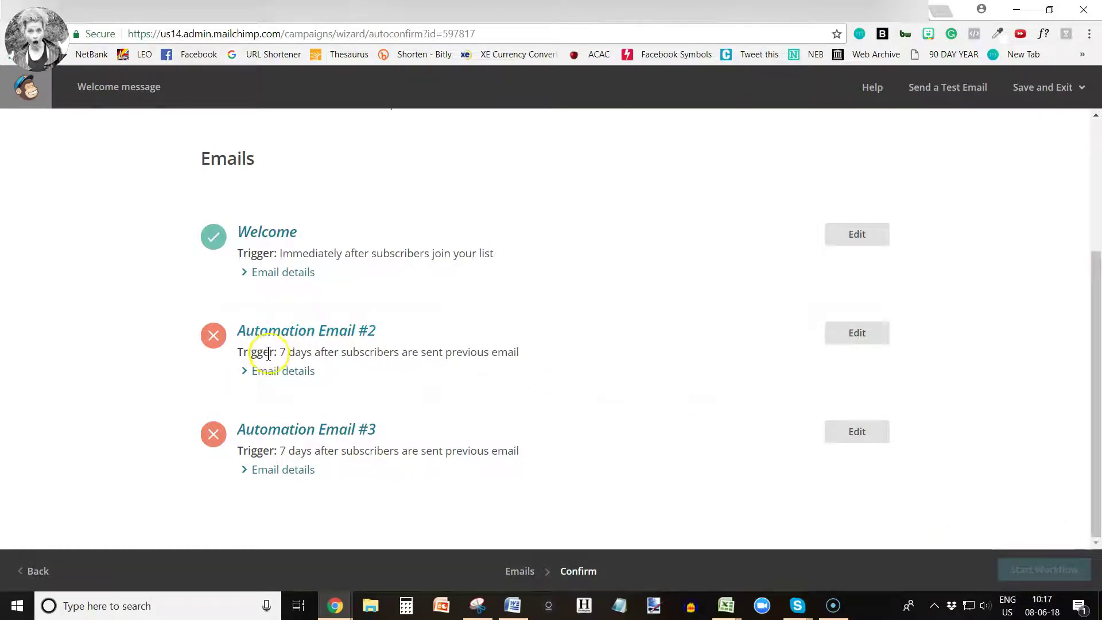
pyautogui.click(265, 373)
pyautogui.scroll(-5, 288, 395)
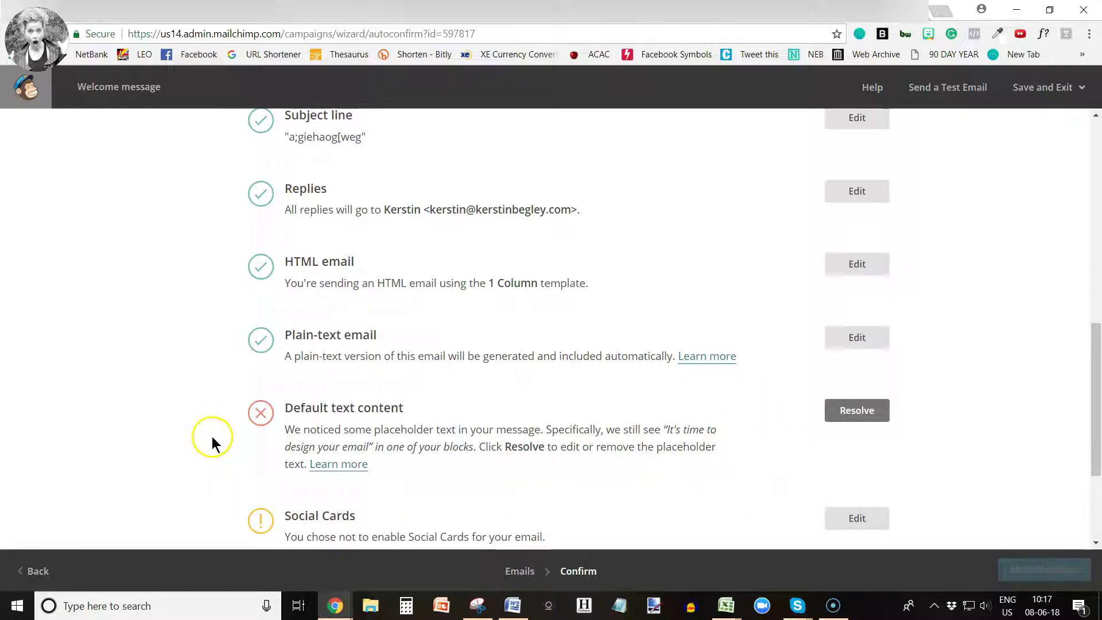
pyautogui.scroll(-2, 427, 411)
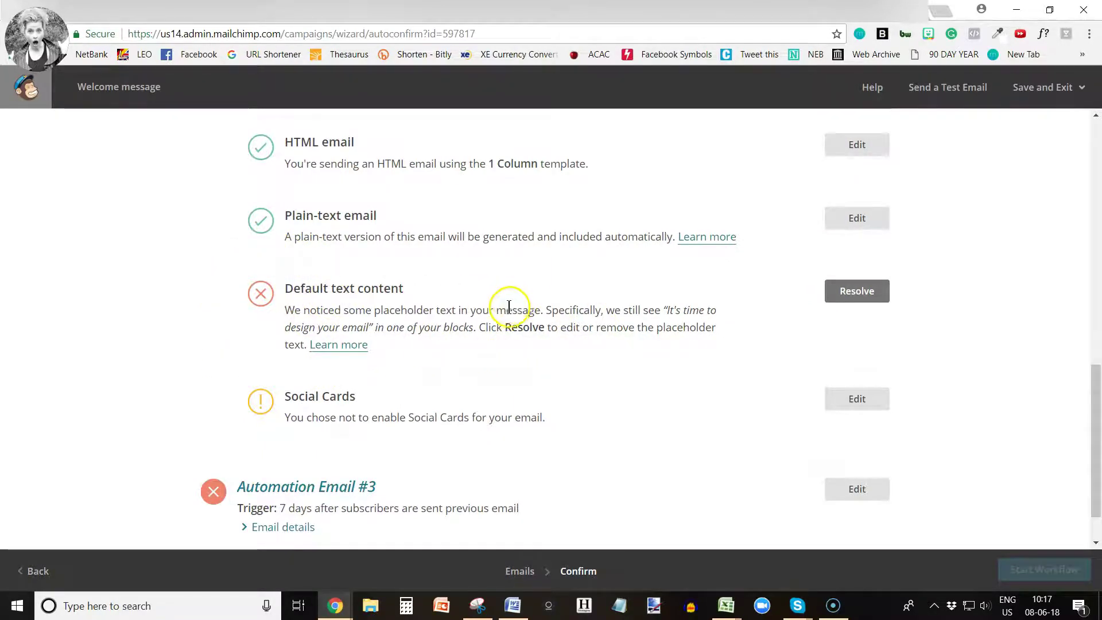
pyautogui.scroll(3, 498, 304)
pyautogui.scroll(-1, 451, 312)
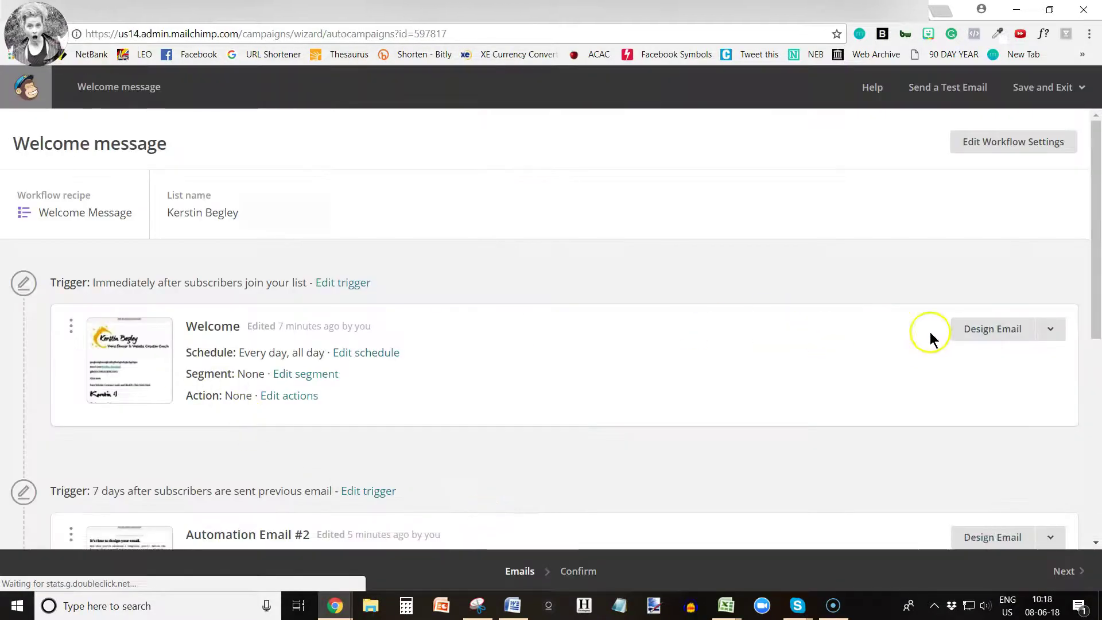
# Open the design of the Welcome email, check it in preview mode and return to the editor
pyautogui.click(978, 324)
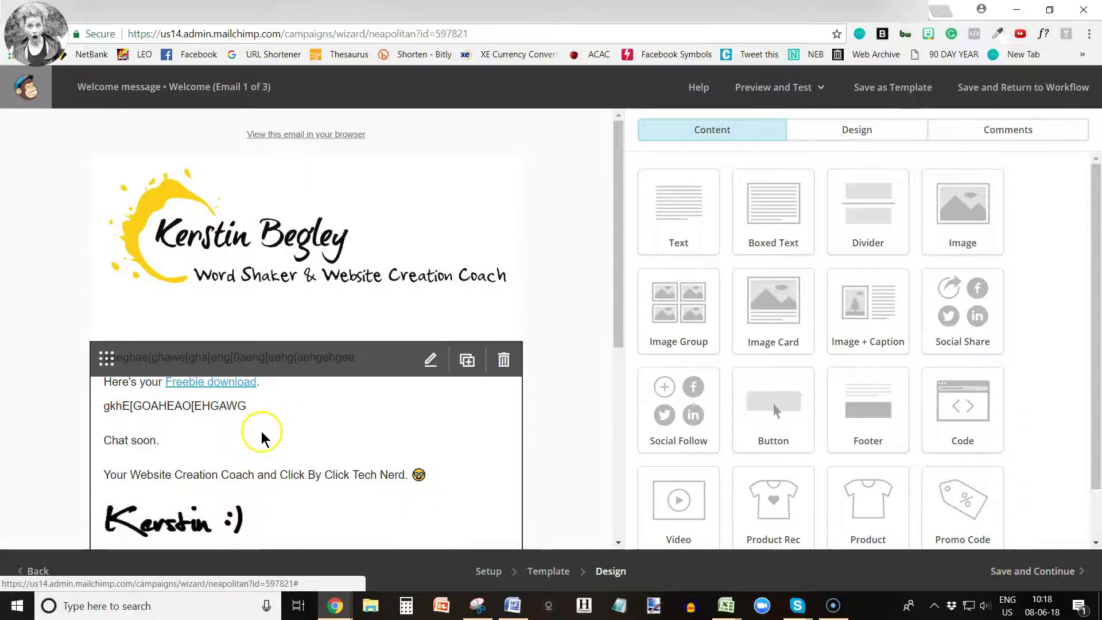
pyautogui.scroll(-1, 259, 438)
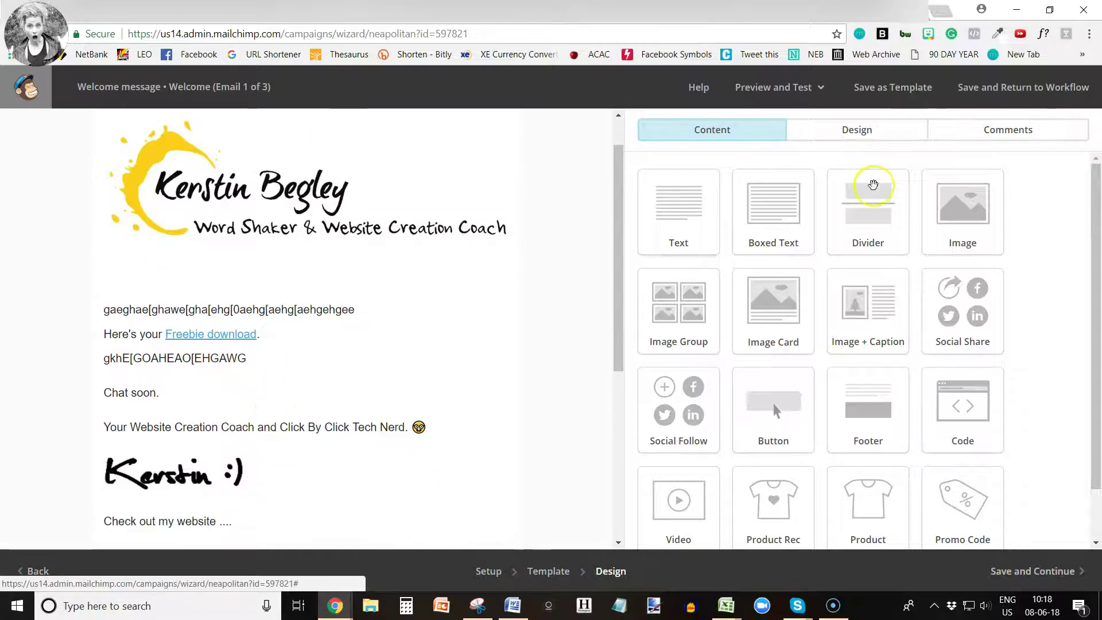
pyautogui.click(780, 89)
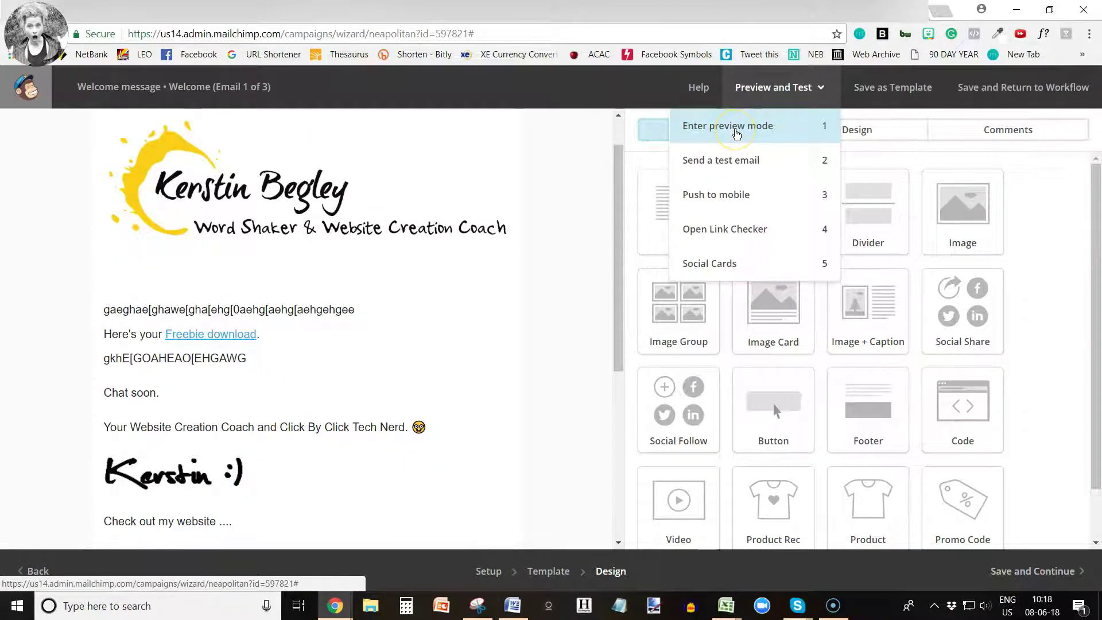
pyautogui.click(736, 130)
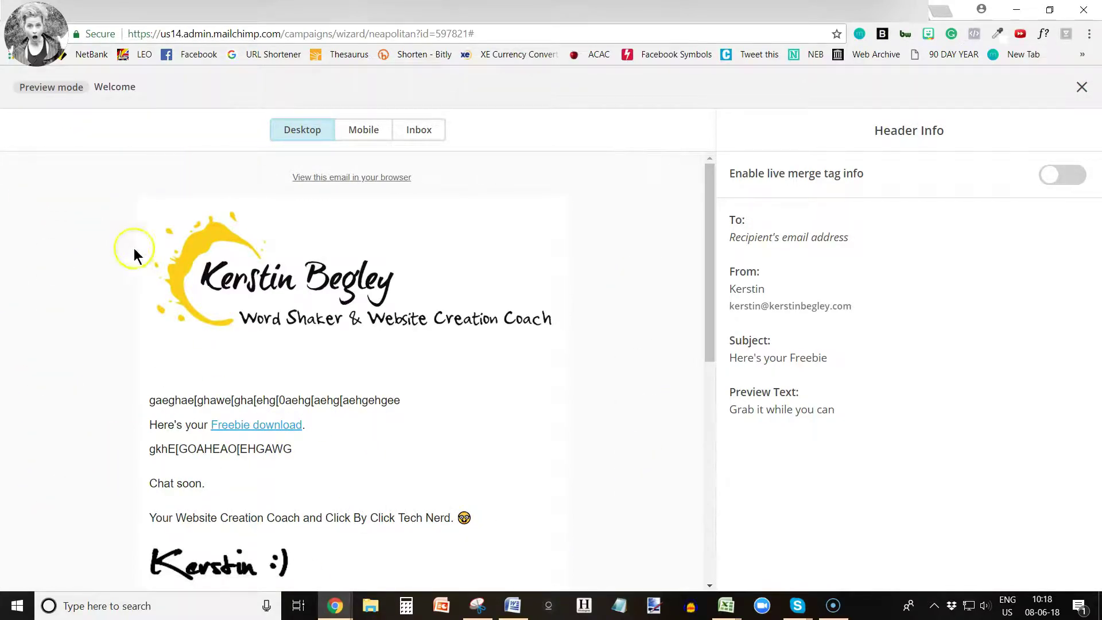
pyautogui.click(1082, 88)
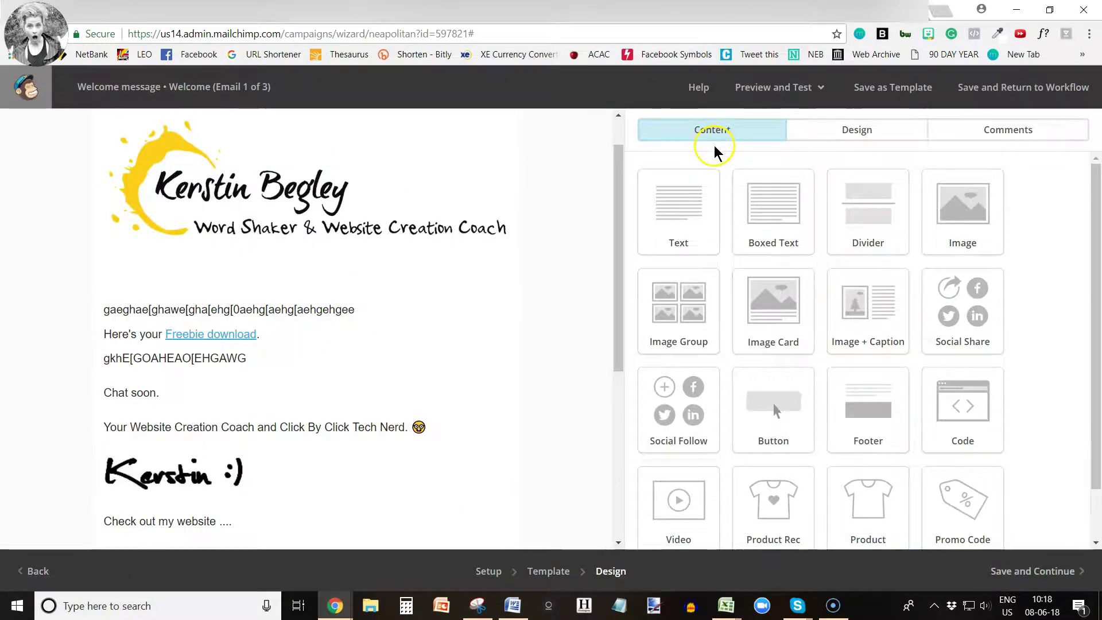
# Set the page background colour of the Welcome email to white, #ffffff, and return to the list of design sections
pyautogui.click(851, 133)
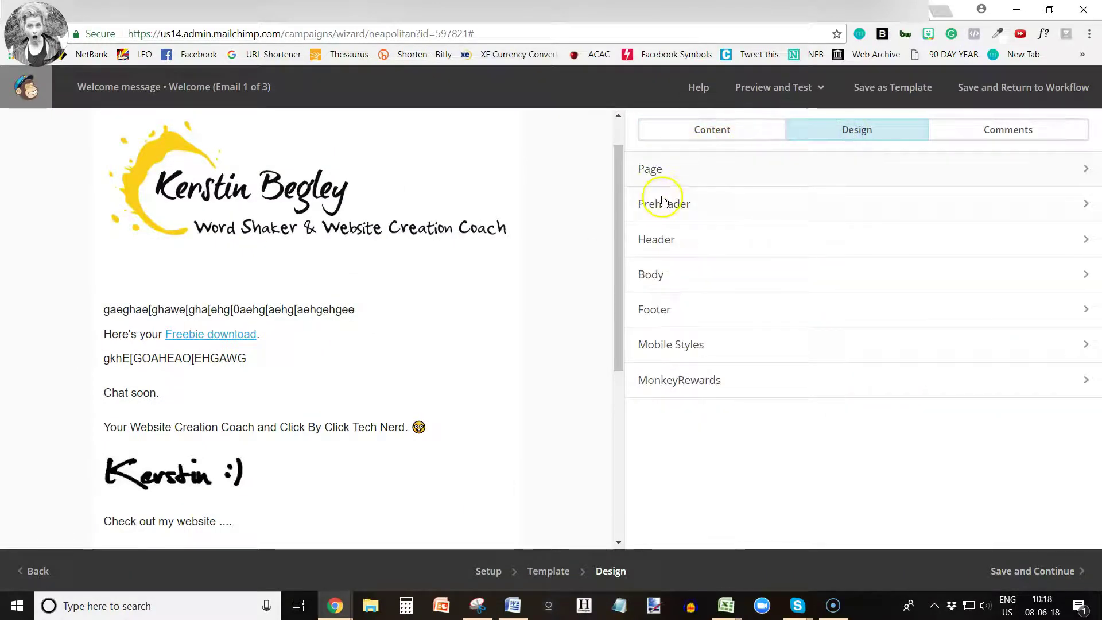
pyautogui.click(651, 172)
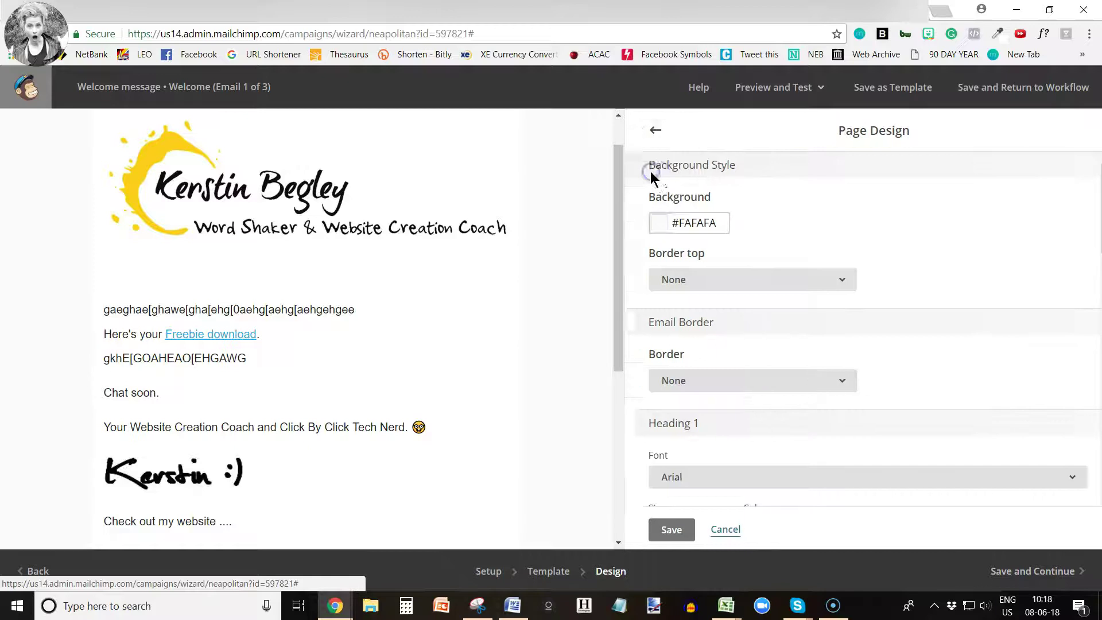
pyautogui.click(668, 222)
pyautogui.click(670, 363)
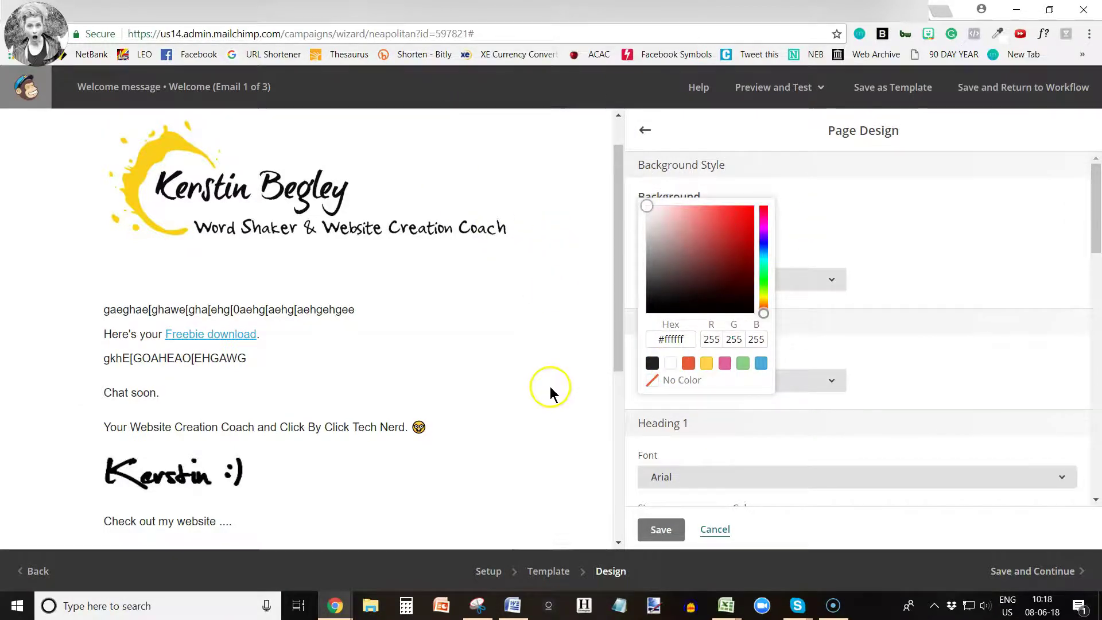
pyautogui.click(939, 234)
pyautogui.scroll(-6, 241, 401)
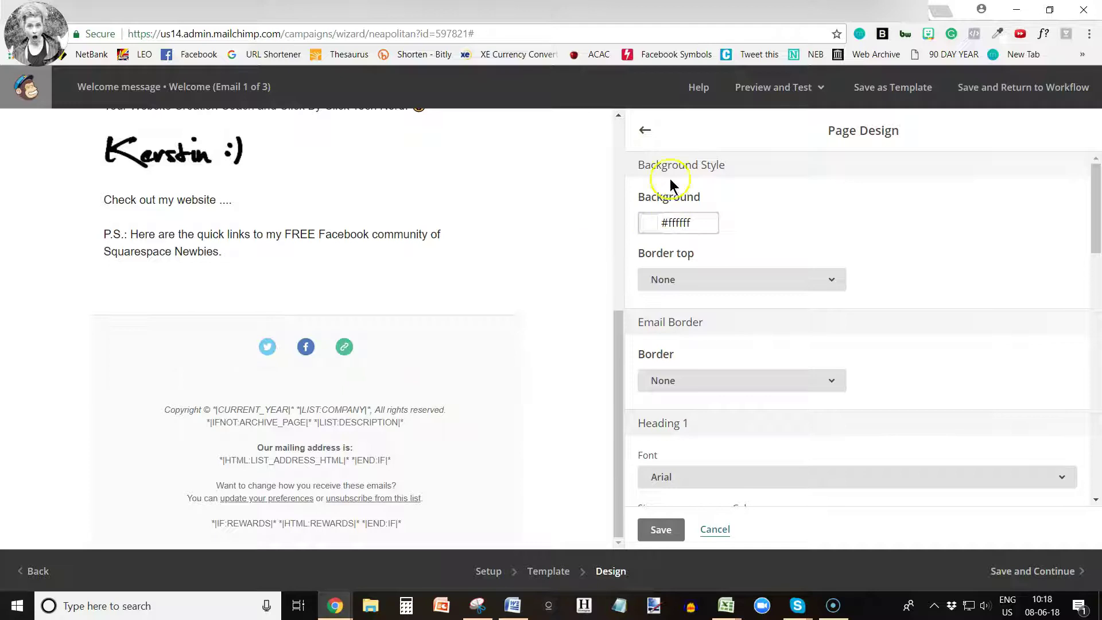
pyautogui.click(645, 130)
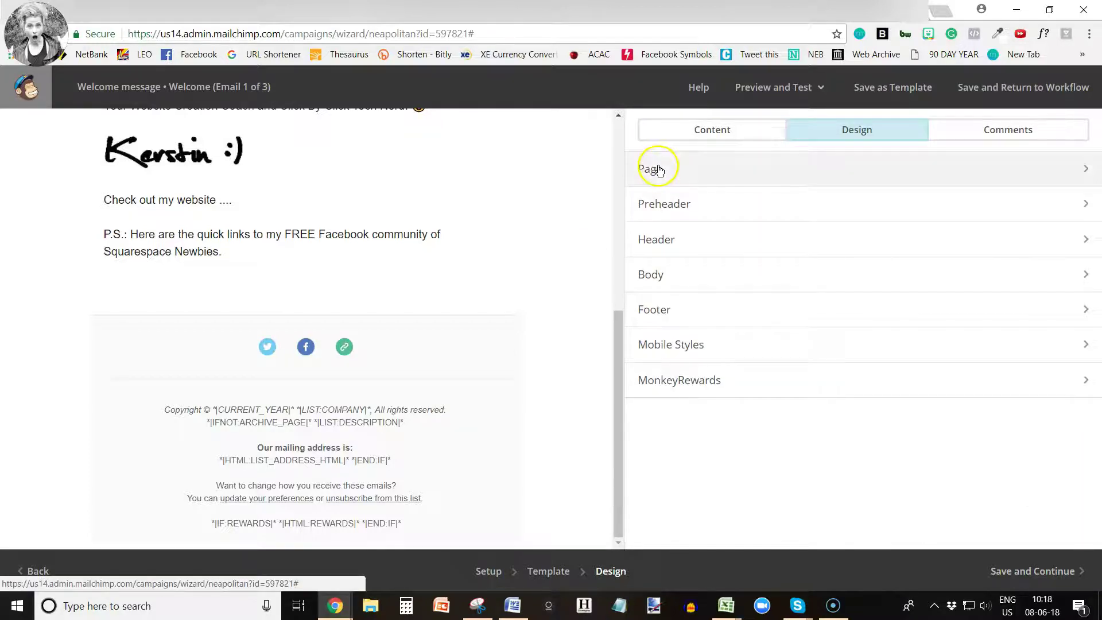
# Set the footer background colour of the Welcome email to white, #ffffff
pyautogui.click(827, 135)
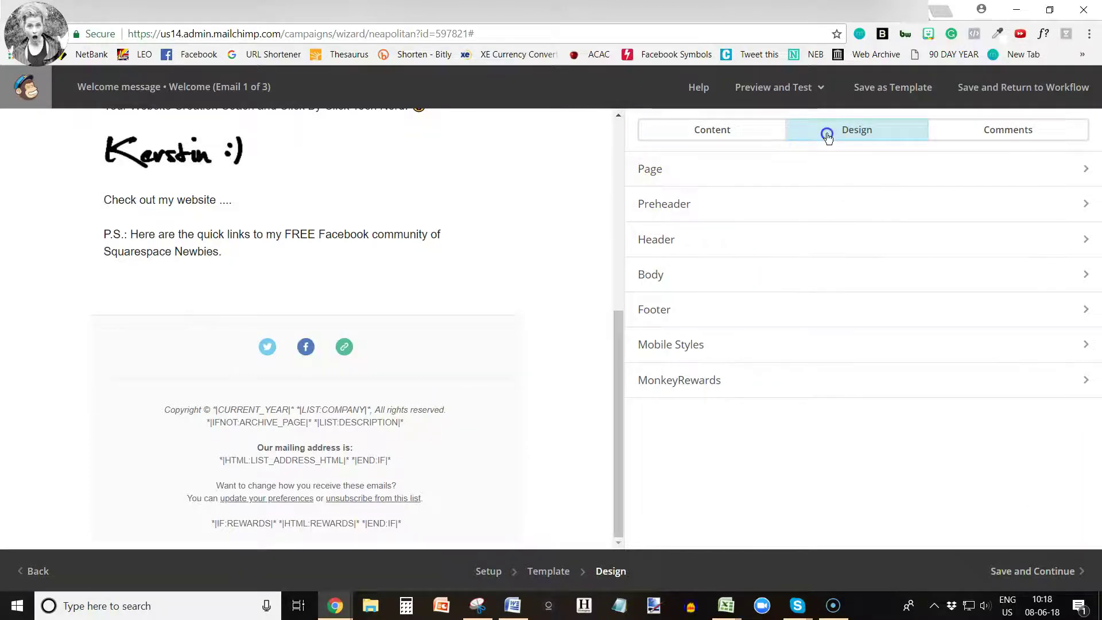
pyautogui.click(655, 312)
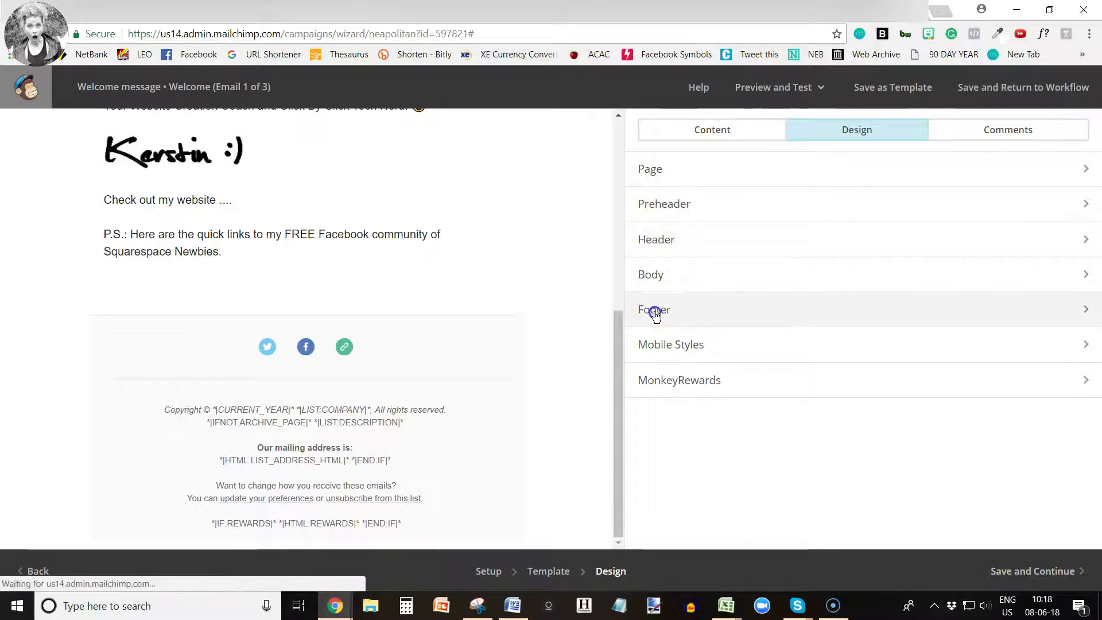
pyautogui.click(669, 239)
pyautogui.click(671, 386)
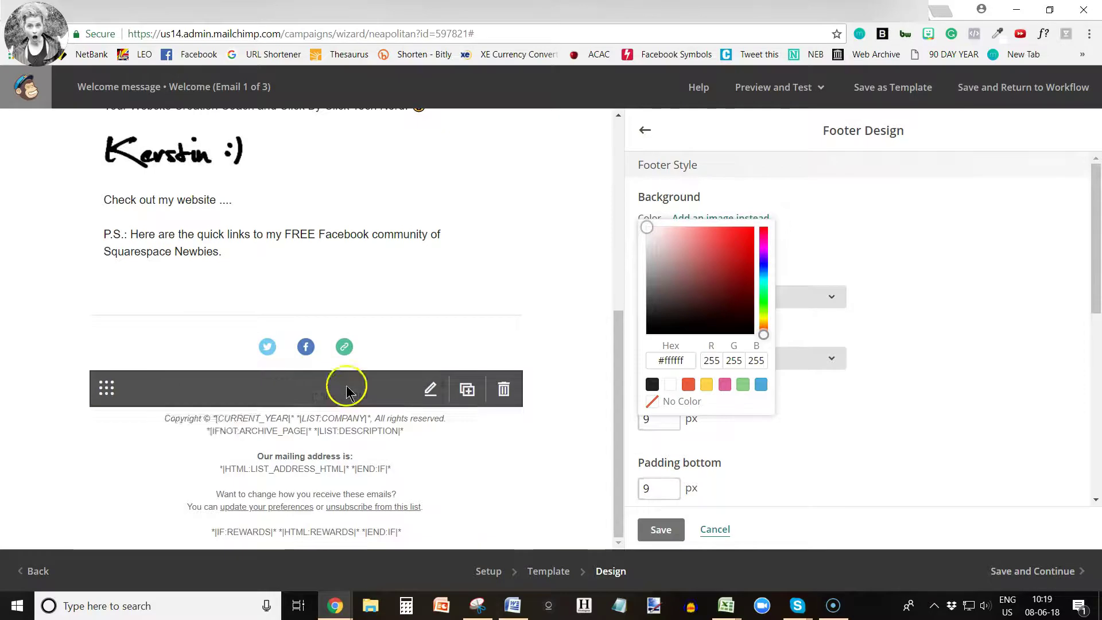
# Delete the social icons block above the footer text, confirming the removal, and save the footer design
pyautogui.click(502, 343)
pyautogui.click(396, 391)
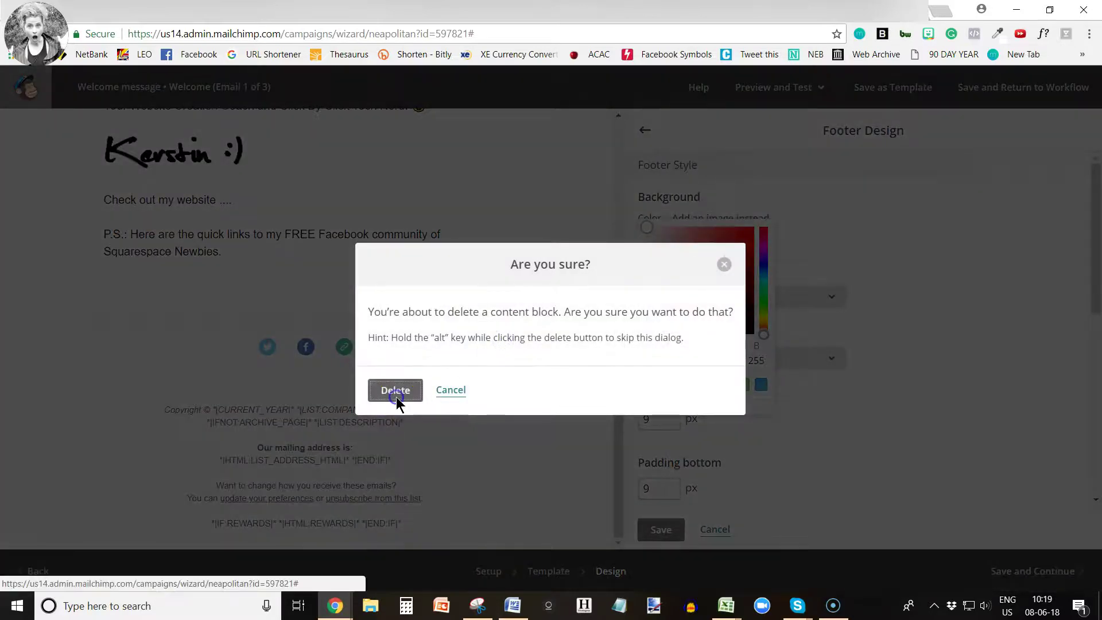
pyautogui.scroll(5, 310, 278)
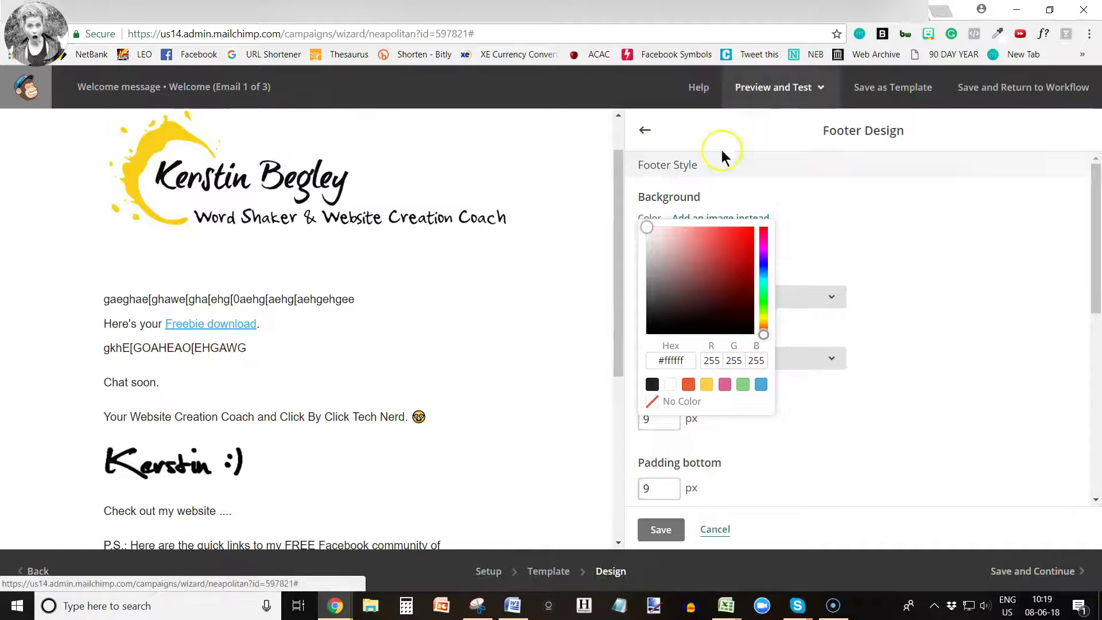
pyautogui.click(645, 527)
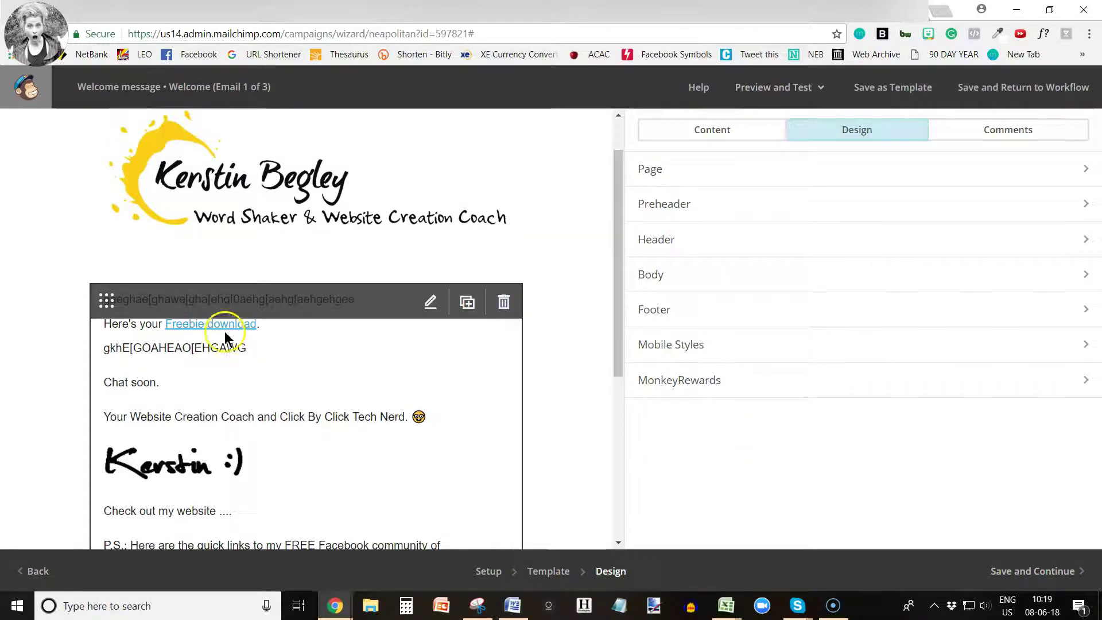
# Send a test of the Welcome email to the account owner's email address and dismiss the confirmation
pyautogui.click(763, 89)
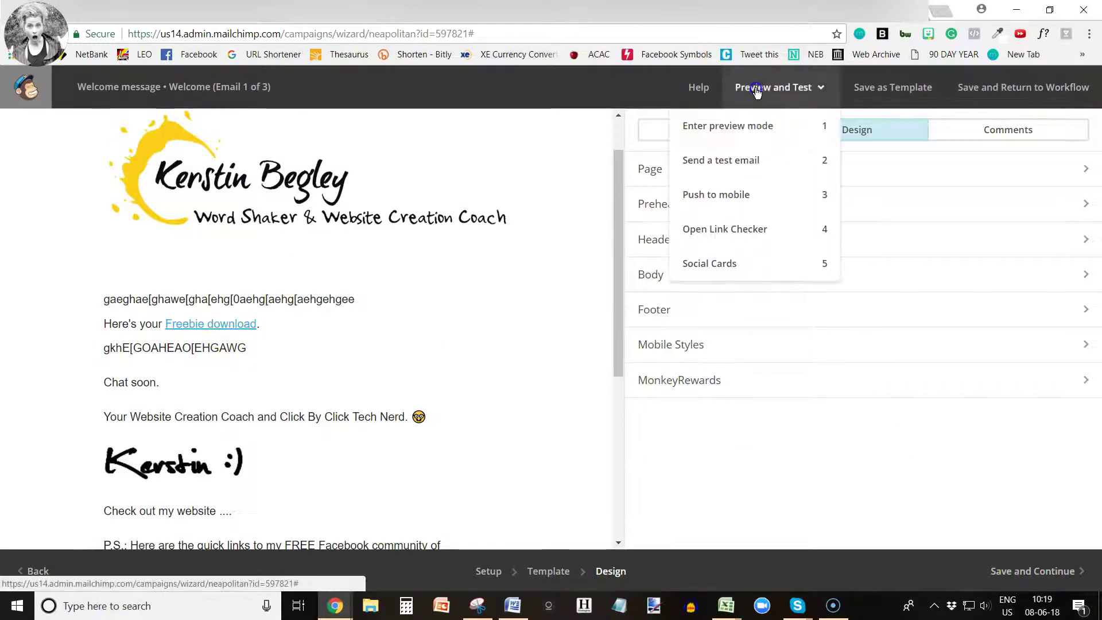
pyautogui.click(723, 158)
pyautogui.click(491, 254)
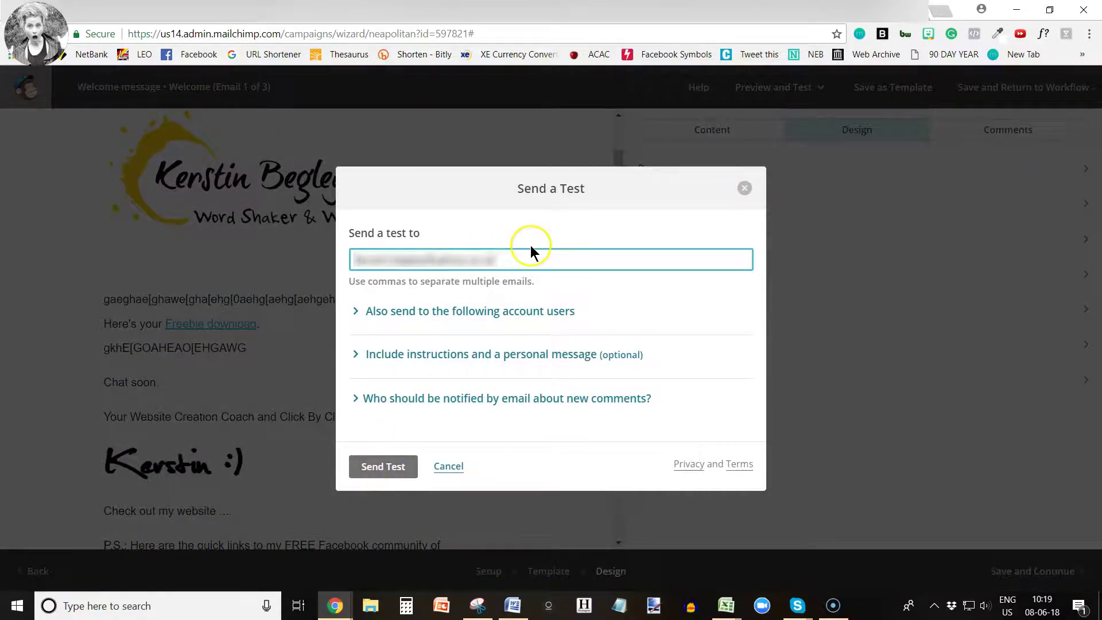
pyautogui.moveTo(501, 258); pyautogui.dragTo(343, 261)
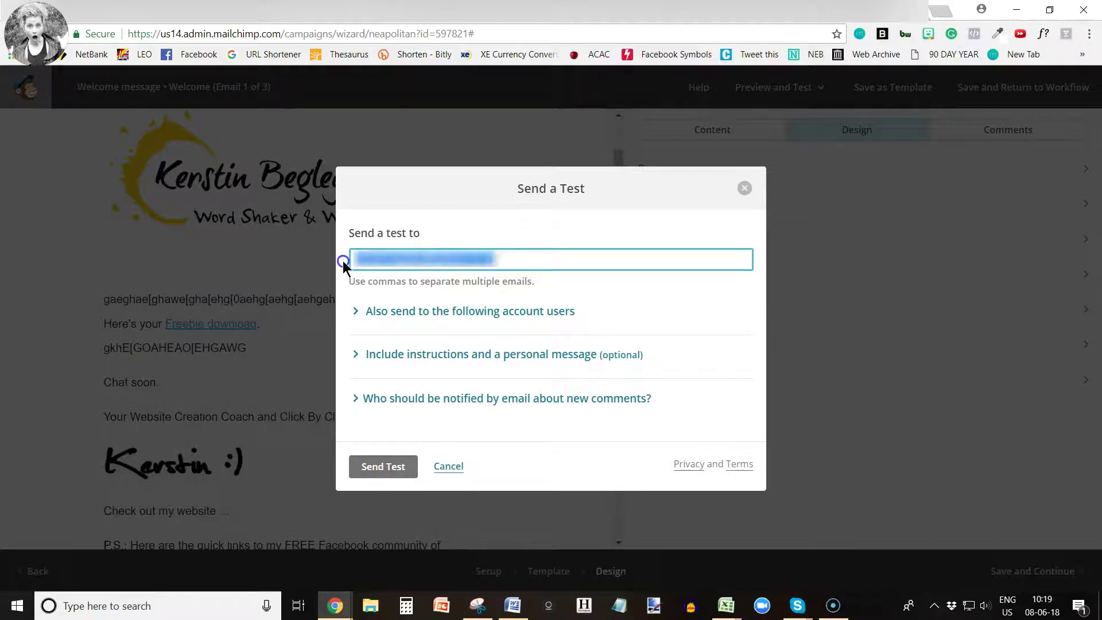
pyautogui.click(391, 471)
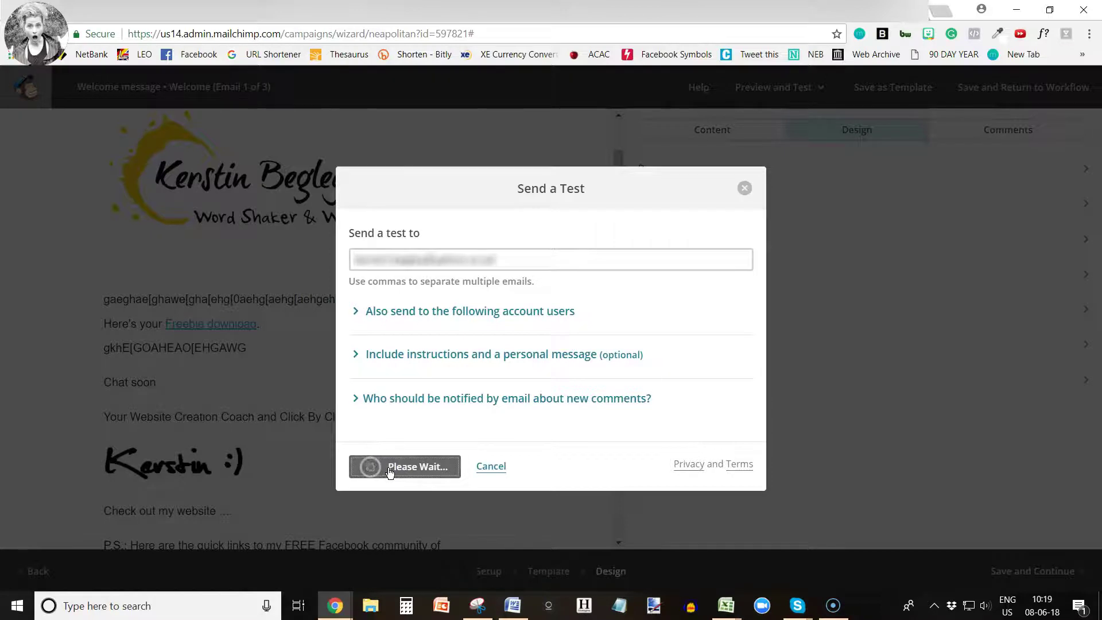
pyautogui.click(361, 363)
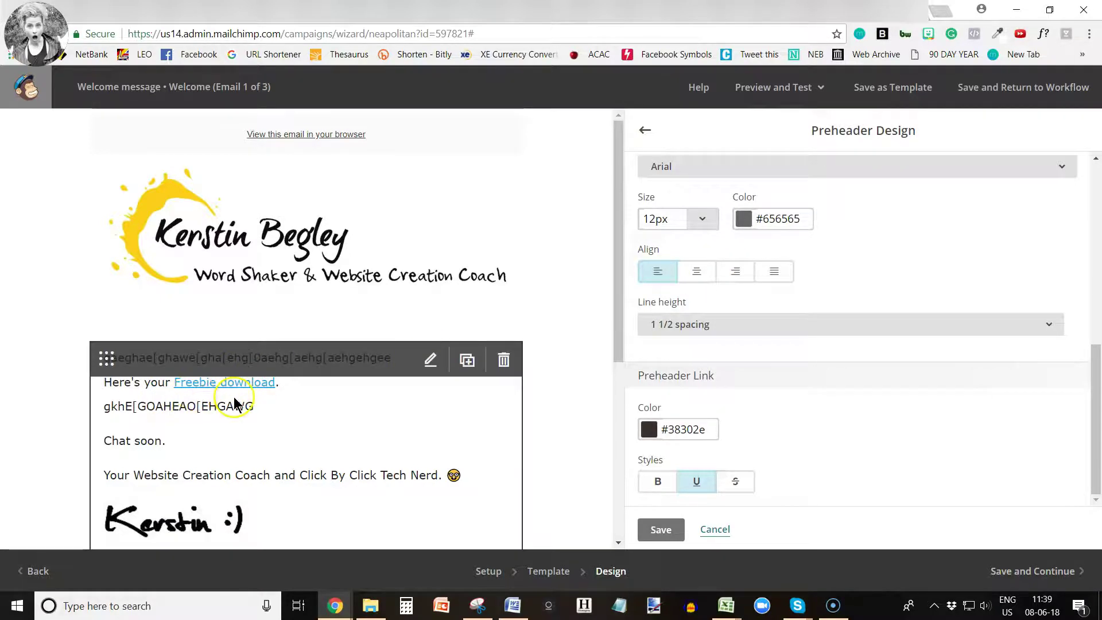
# Set the body link colour of the Welcome email to #ea5b3a, save the body design and enter preview mode
pyautogui.click(640, 133)
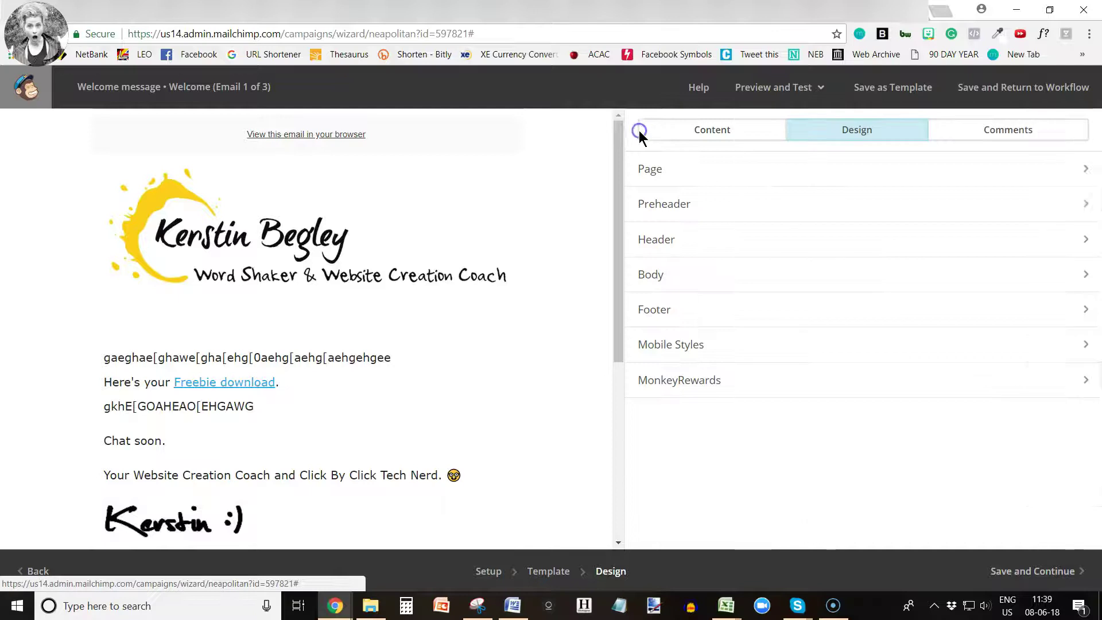
pyautogui.click(658, 272)
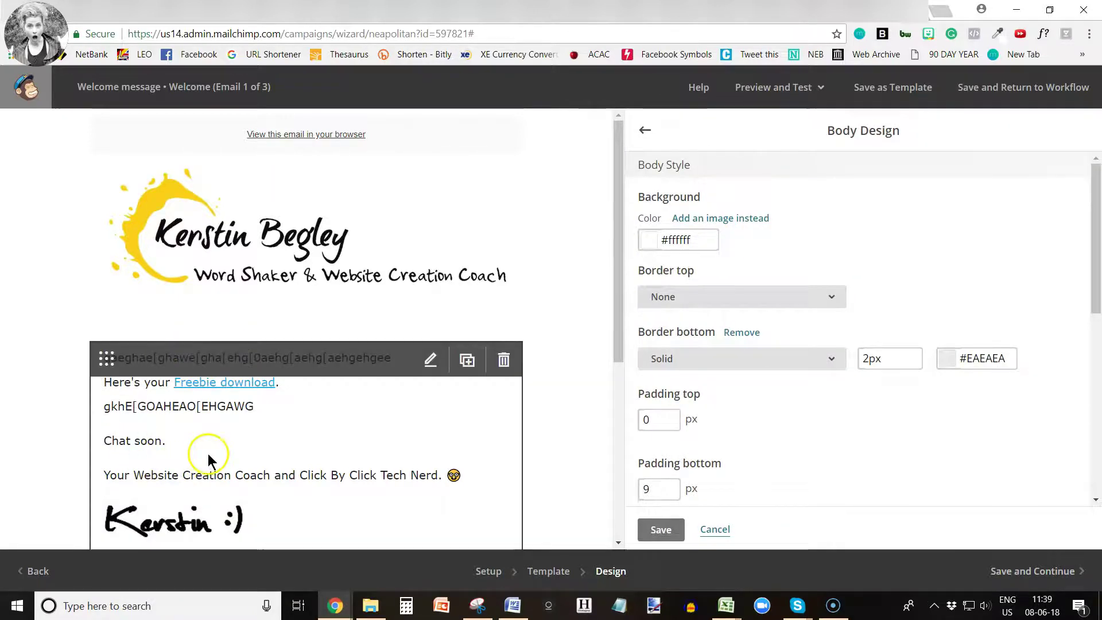
pyautogui.scroll(-1, 757, 396)
pyautogui.scroll(-7, 756, 387)
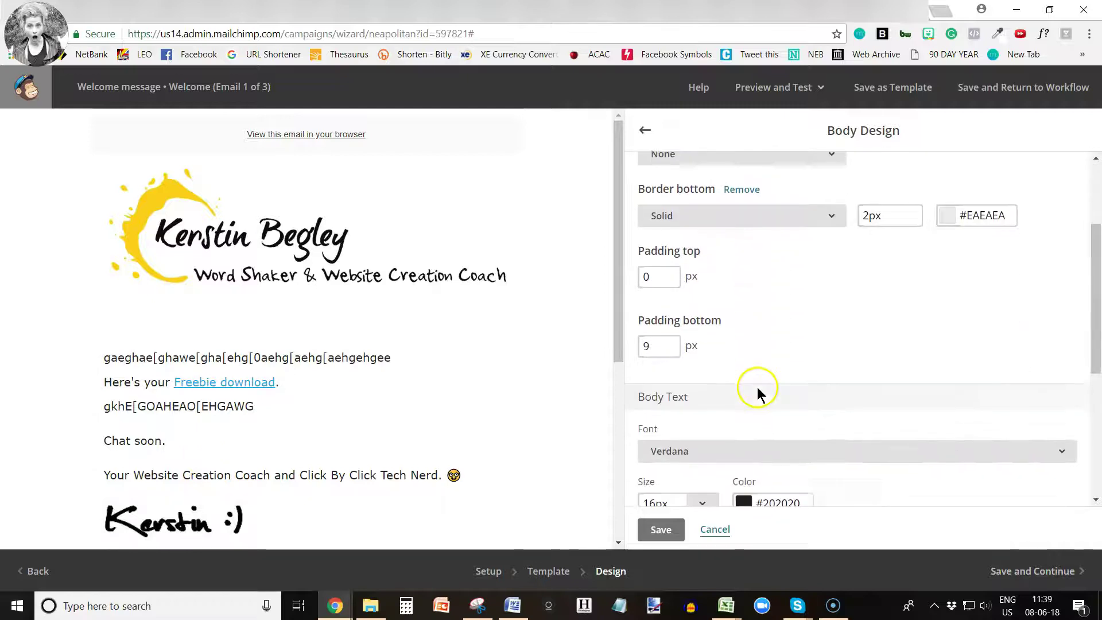
pyautogui.click(681, 429)
pyautogui.moveTo(661, 429); pyautogui.dragTo(723, 427)
pyautogui.click(646, 429)
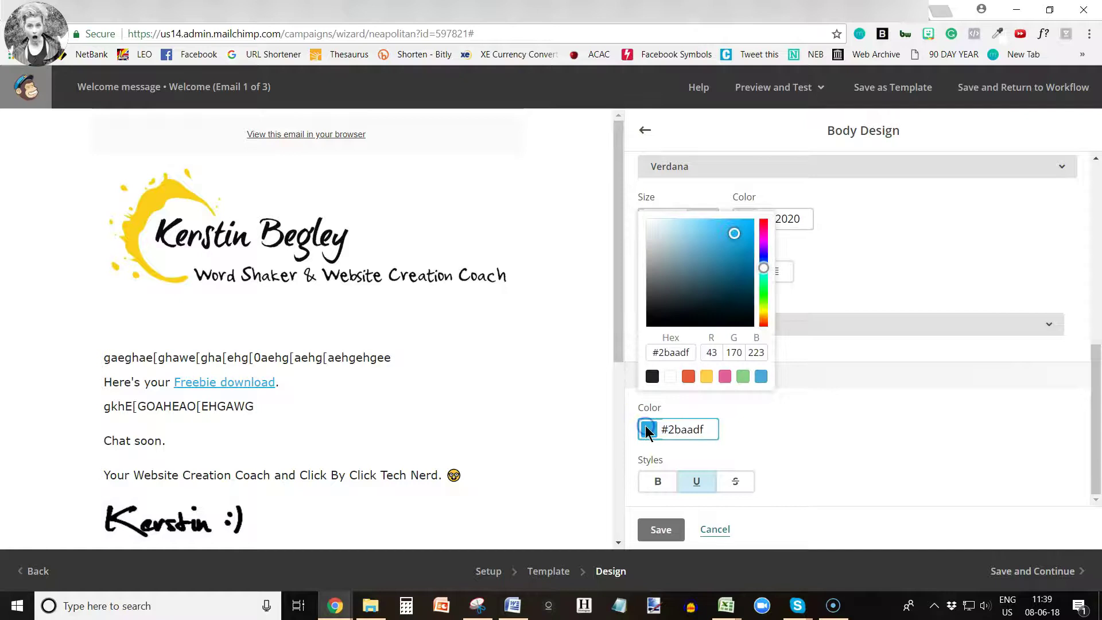
pyautogui.click(688, 375)
pyautogui.click(743, 420)
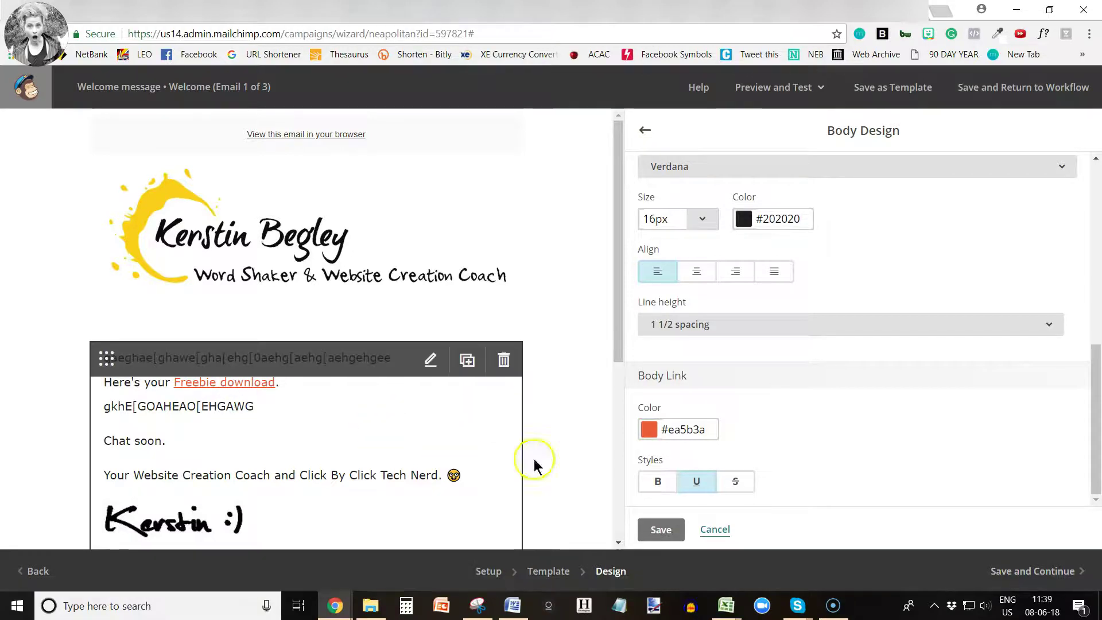
pyautogui.click(659, 529)
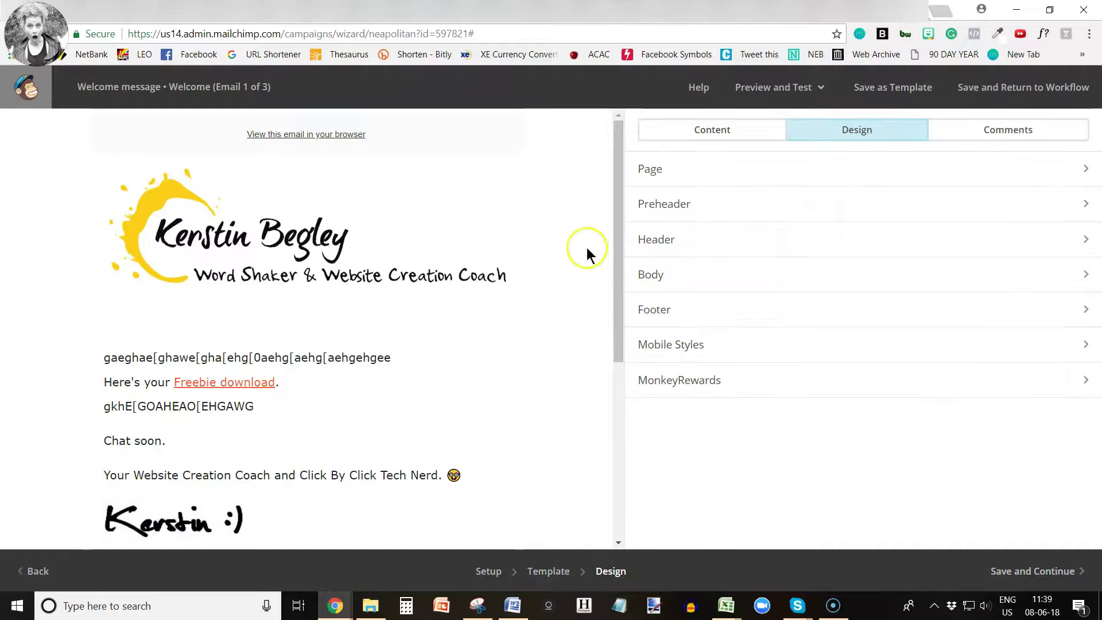
pyautogui.click(768, 88)
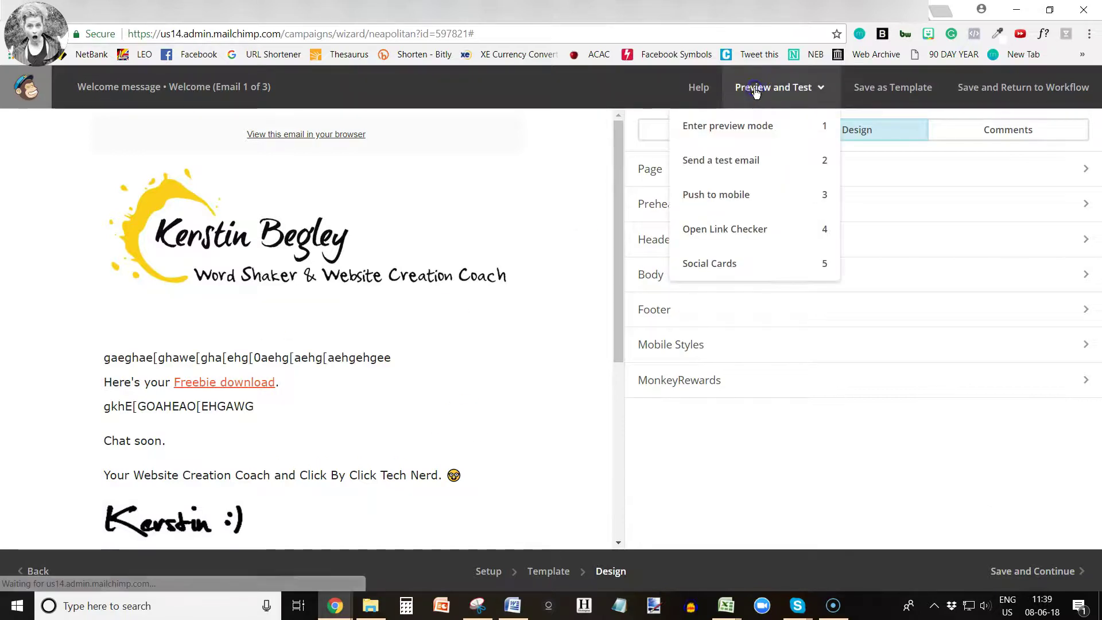
pyautogui.click(729, 126)
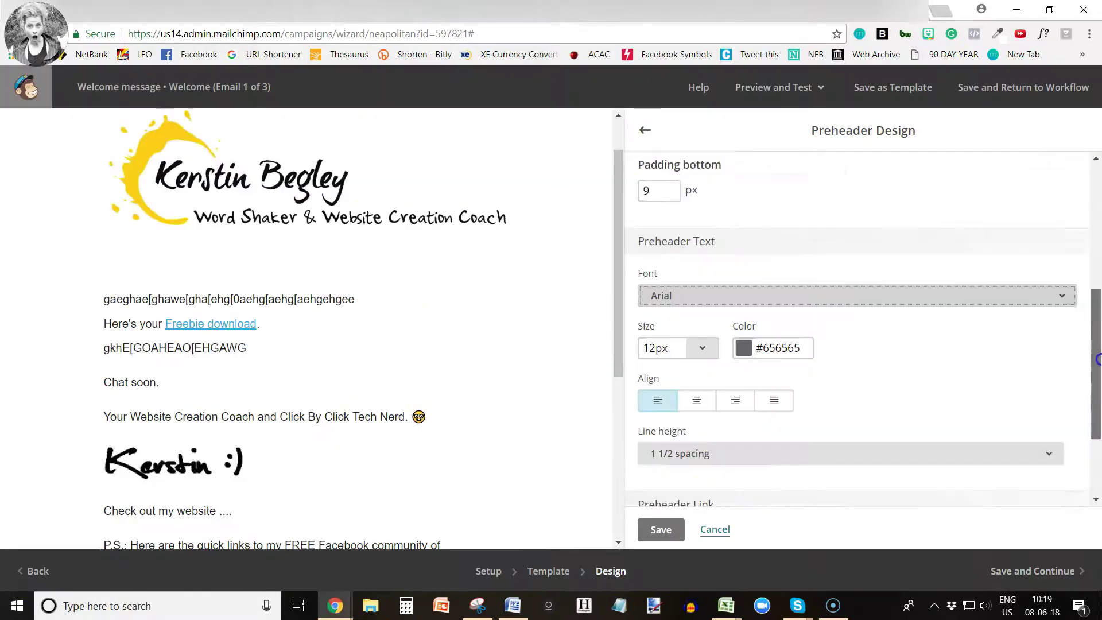
# Open the Welcome email's main text block from the preheader design settings, and save and close it
pyautogui.scroll(5, 930, 241)
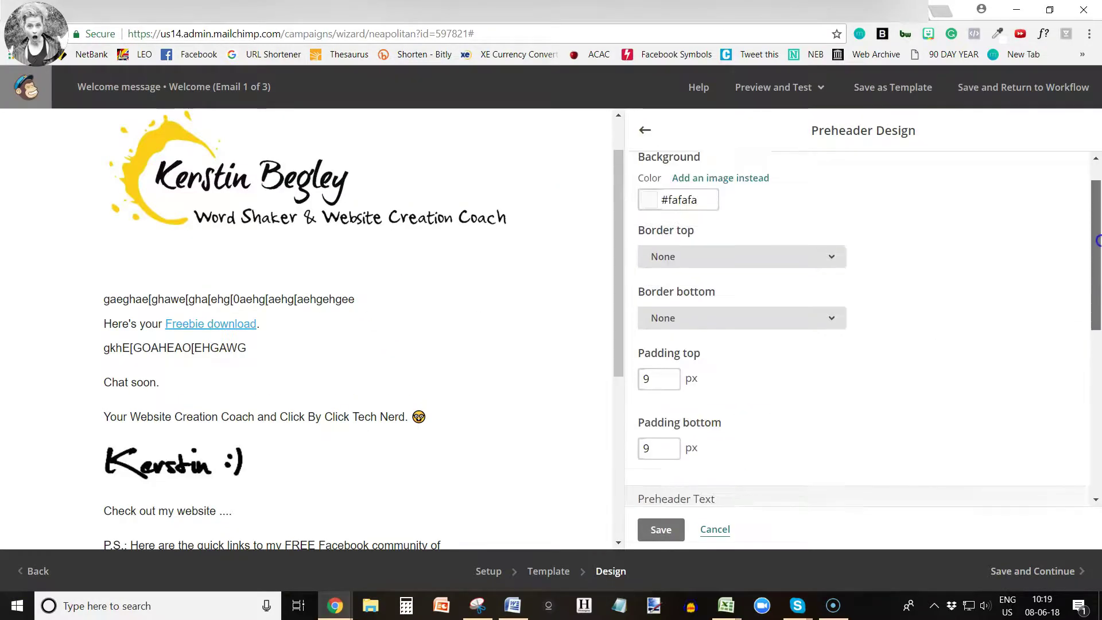
pyautogui.click(383, 388)
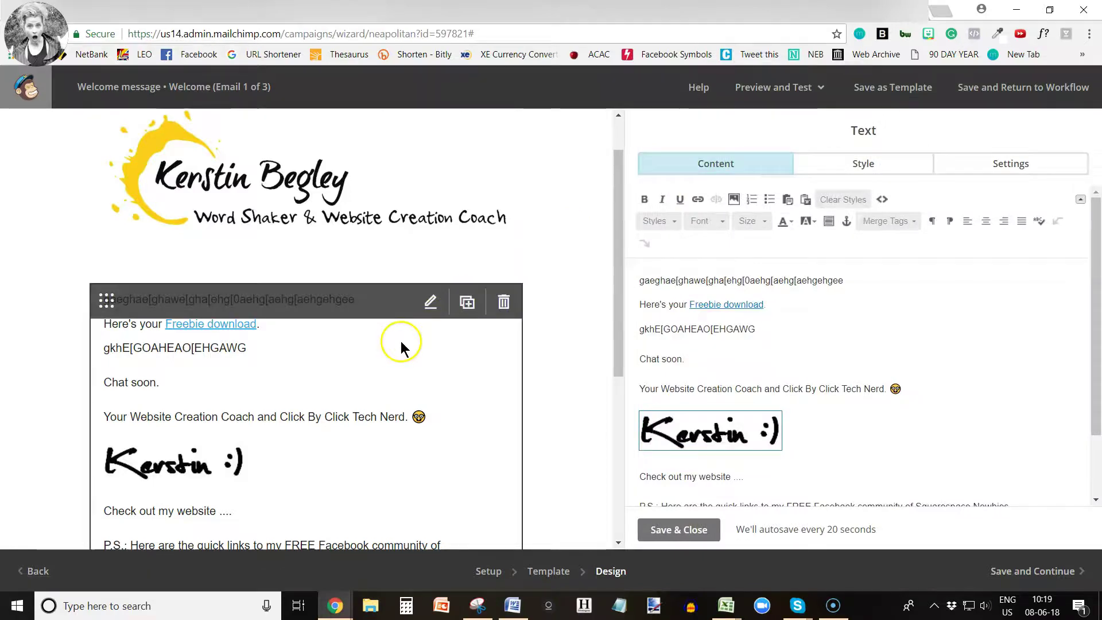
pyautogui.click(672, 528)
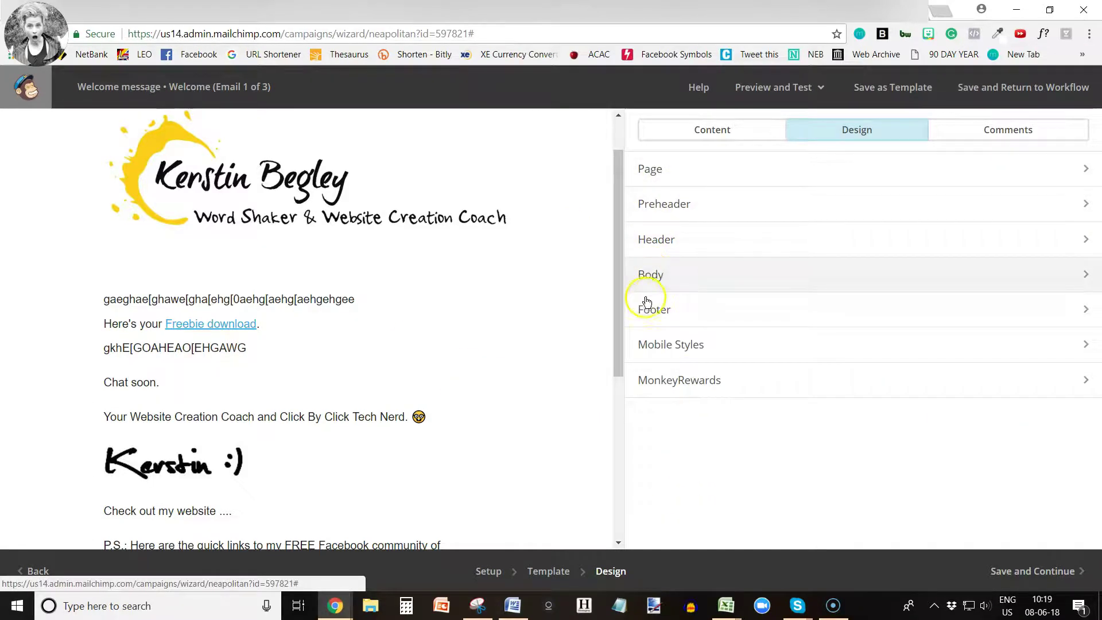
# Set the body text font of the Welcome email to Verdana and save the body design
pyautogui.click(651, 275)
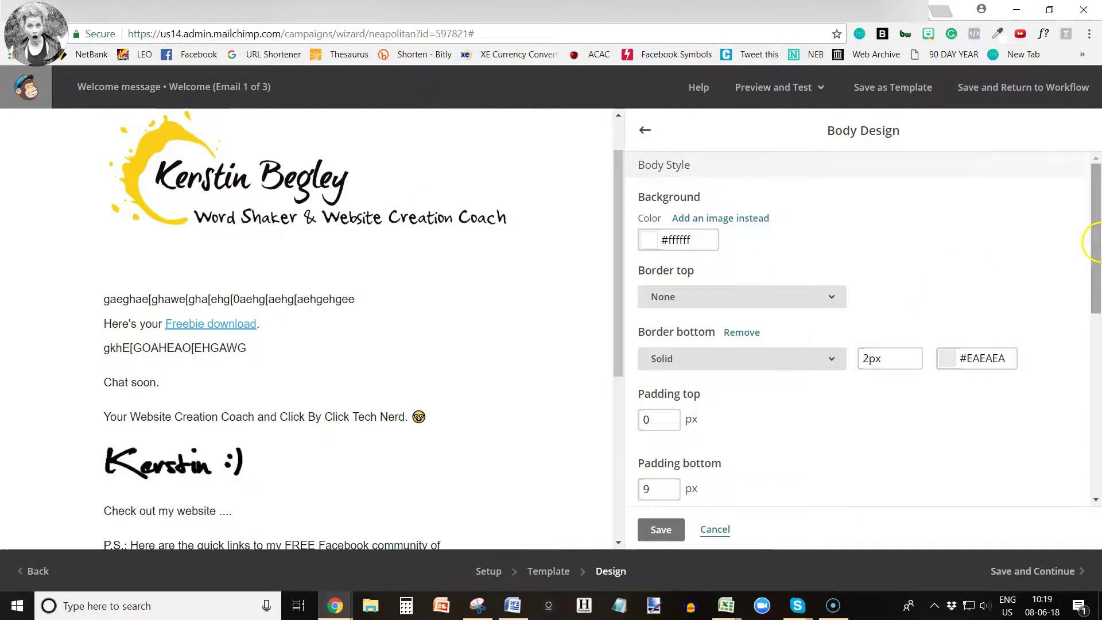
pyautogui.scroll(-5, 1090, 241)
pyautogui.click(675, 297)
pyautogui.scroll(-3, 710, 451)
pyautogui.click(701, 449)
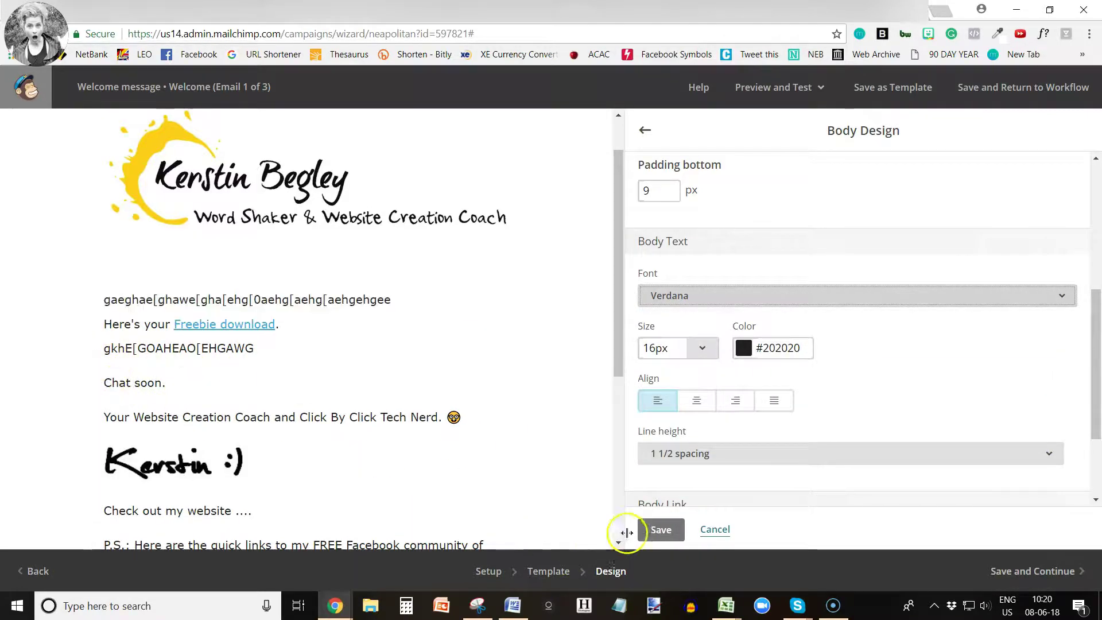
pyautogui.click(656, 530)
# Save the Welcome email design and proceed from the workflow's email list to its confirmation page
pyautogui.click(1018, 572)
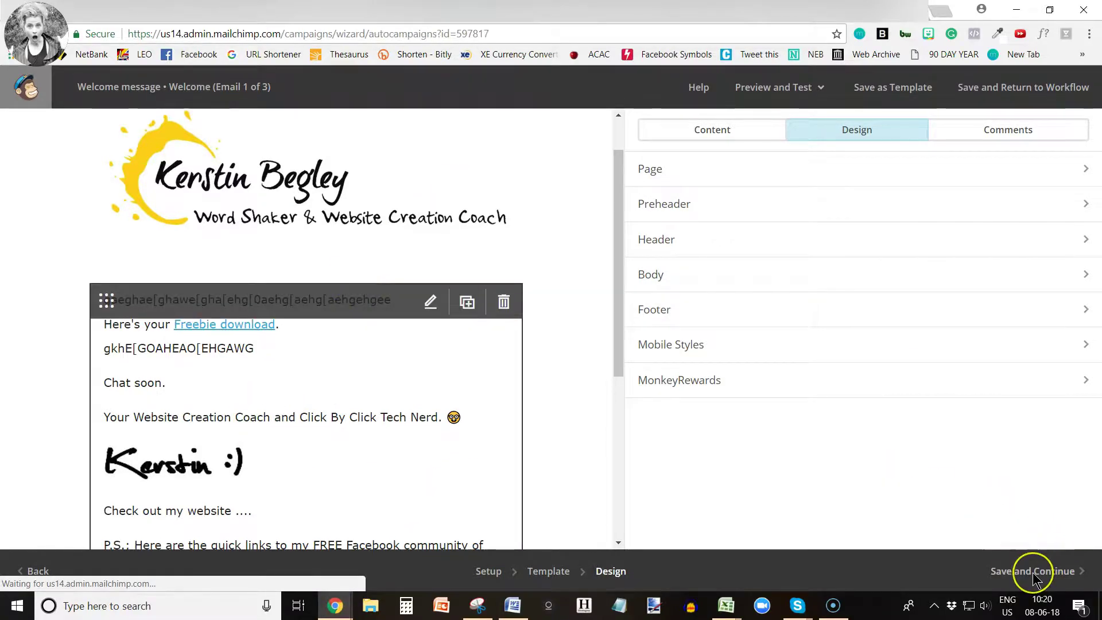
pyautogui.scroll(-6, 861, 387)
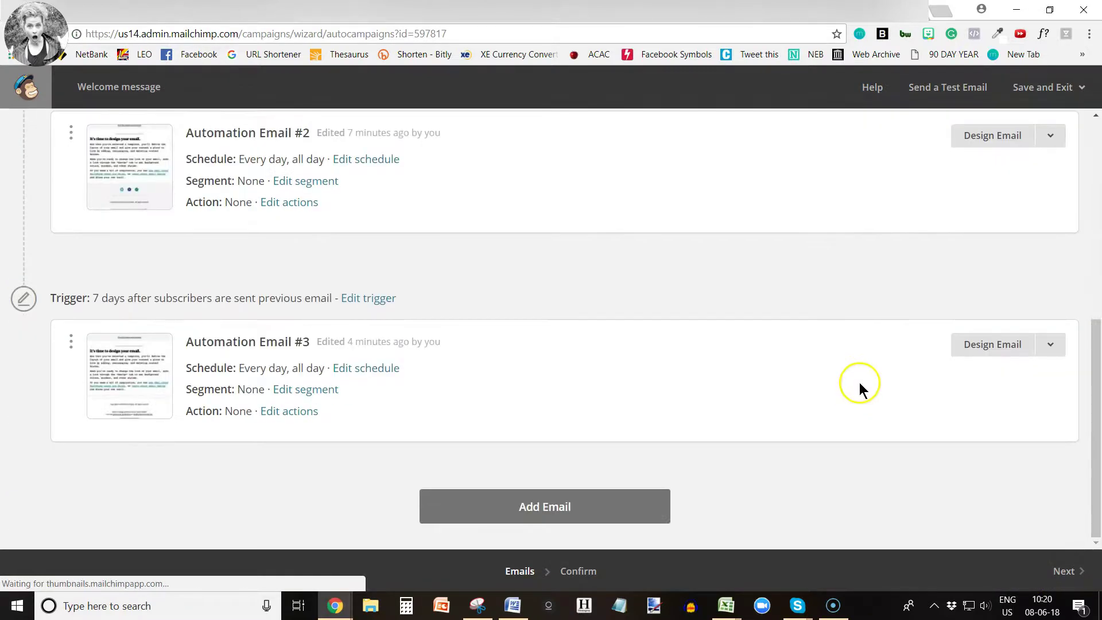
pyautogui.click(1062, 571)
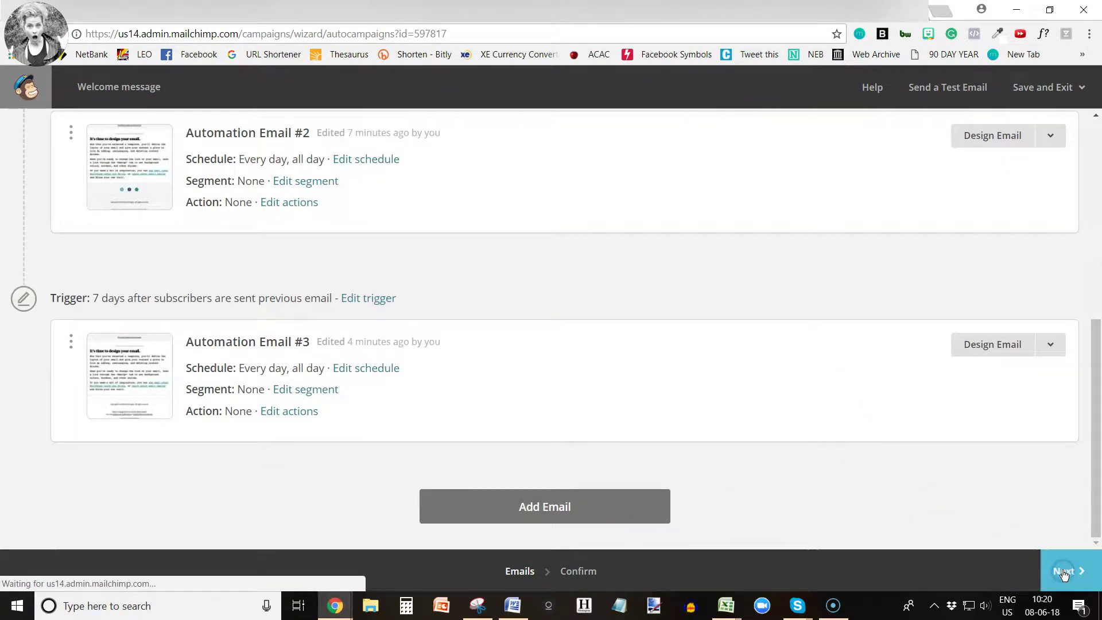
# Review the confirmation checklist of the workflow and exit to the dashboard without starting the automation
pyautogui.scroll(-2, 529, 293)
pyautogui.scroll(-2, 529, 293)
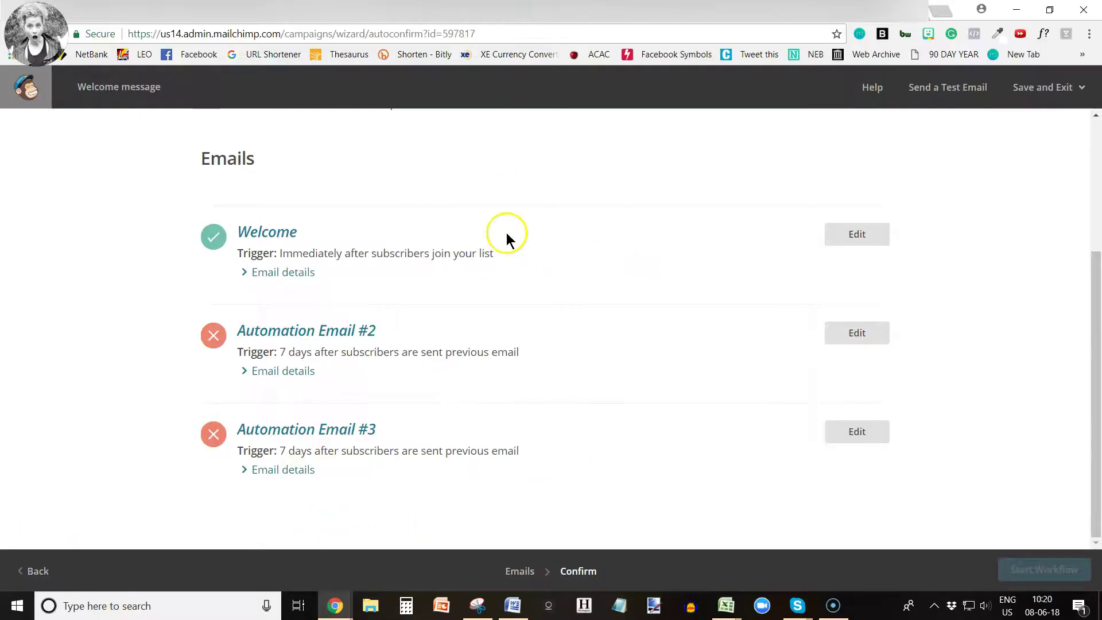
pyautogui.scroll(4, 506, 227)
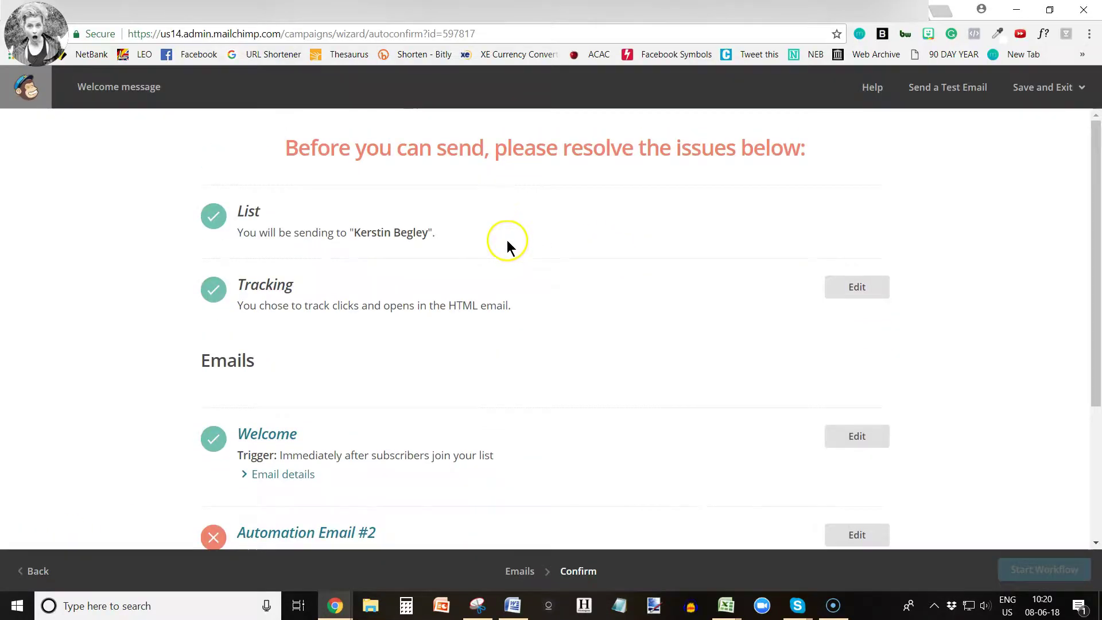
pyautogui.click(26, 86)
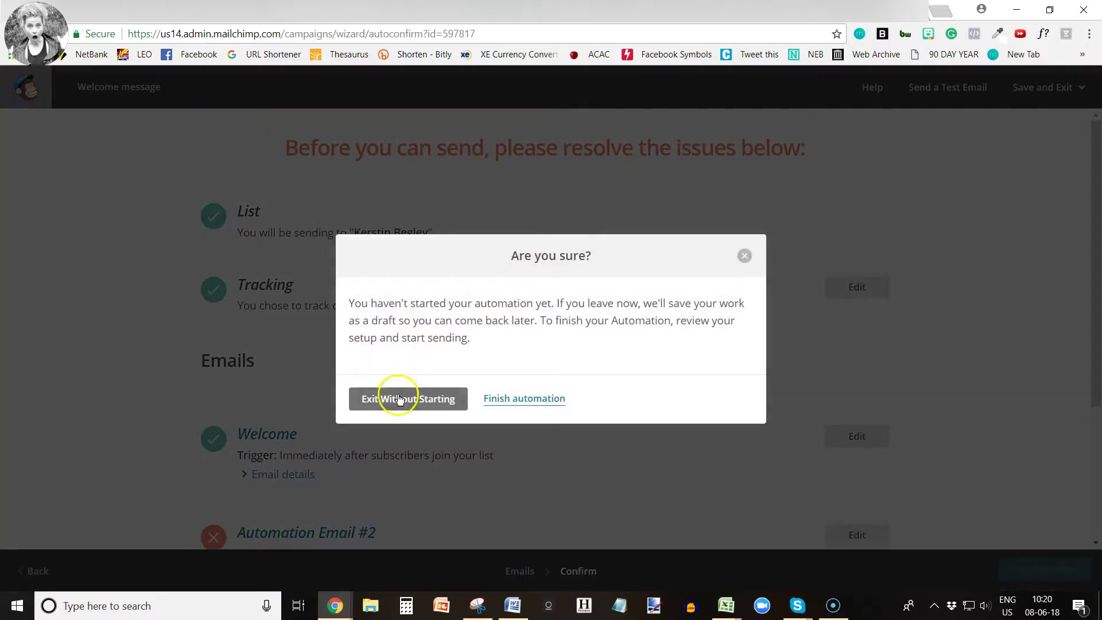
pyautogui.click(400, 399)
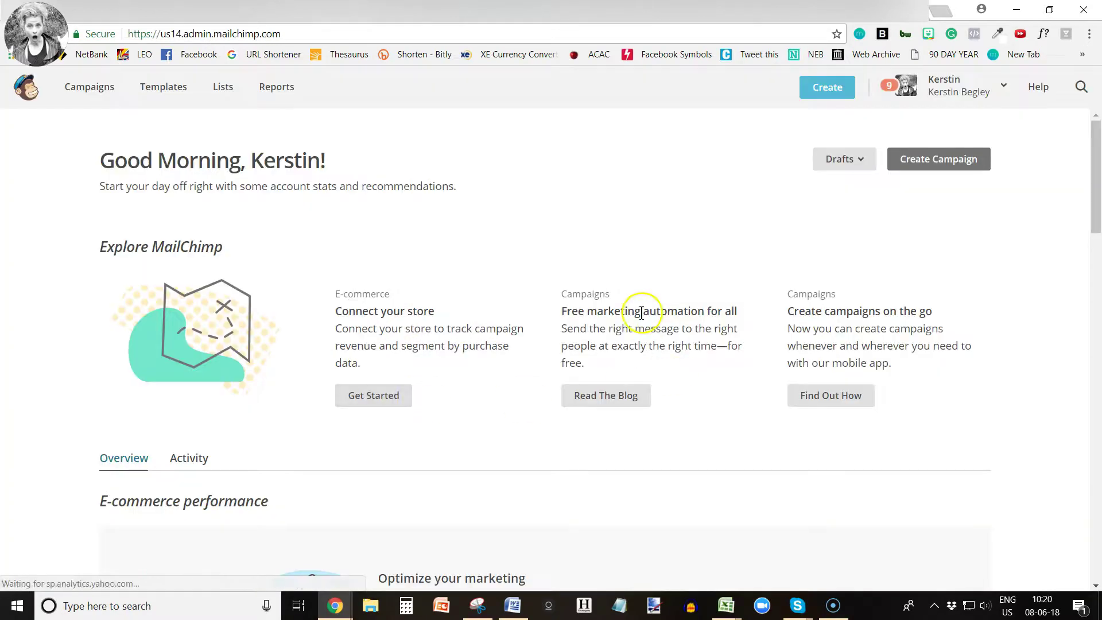